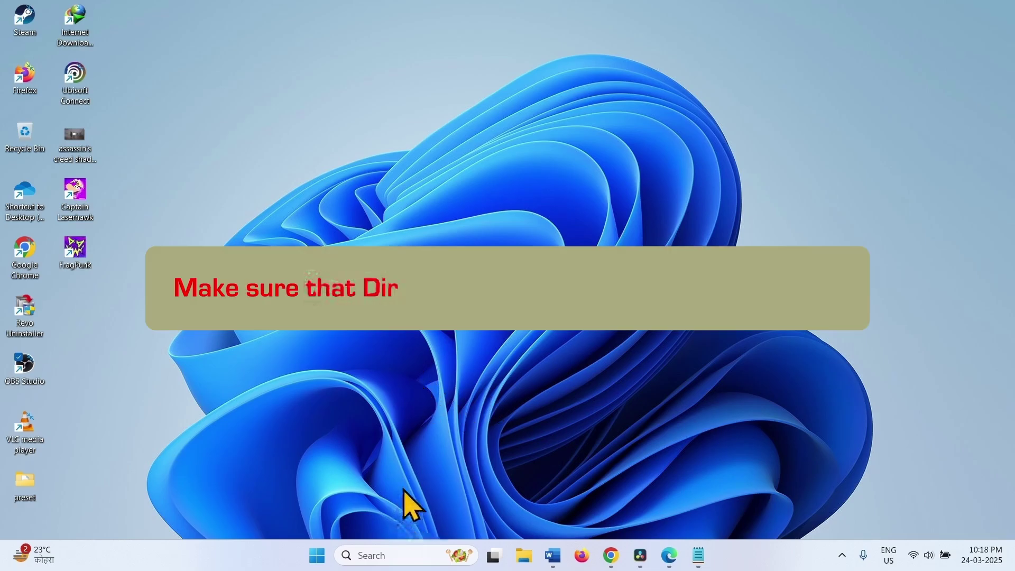
# Launch dxdiag from Windows search to check the installed DirectX version.
pyautogui.click(383, 559)
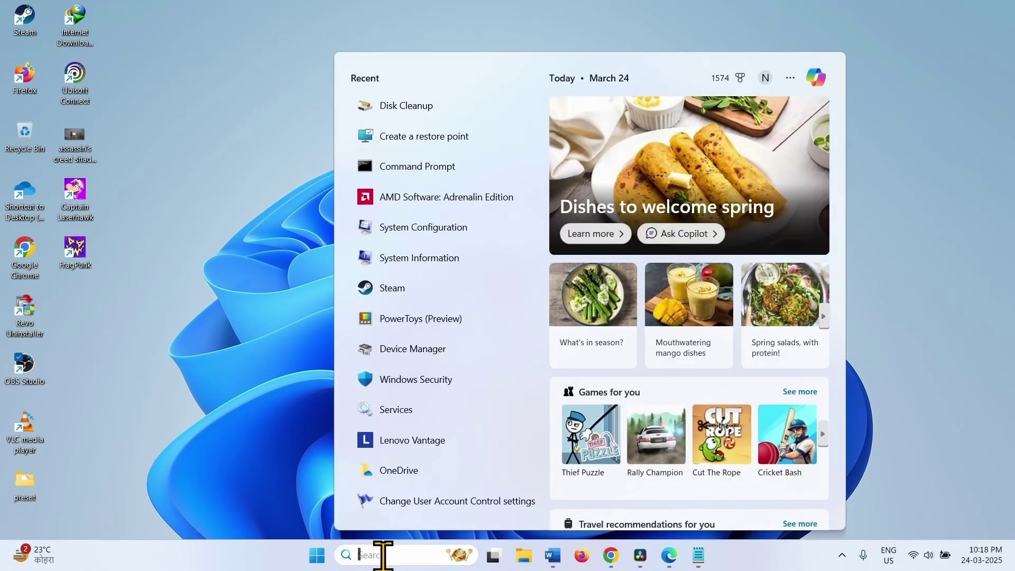
pyautogui.write('dxdi')
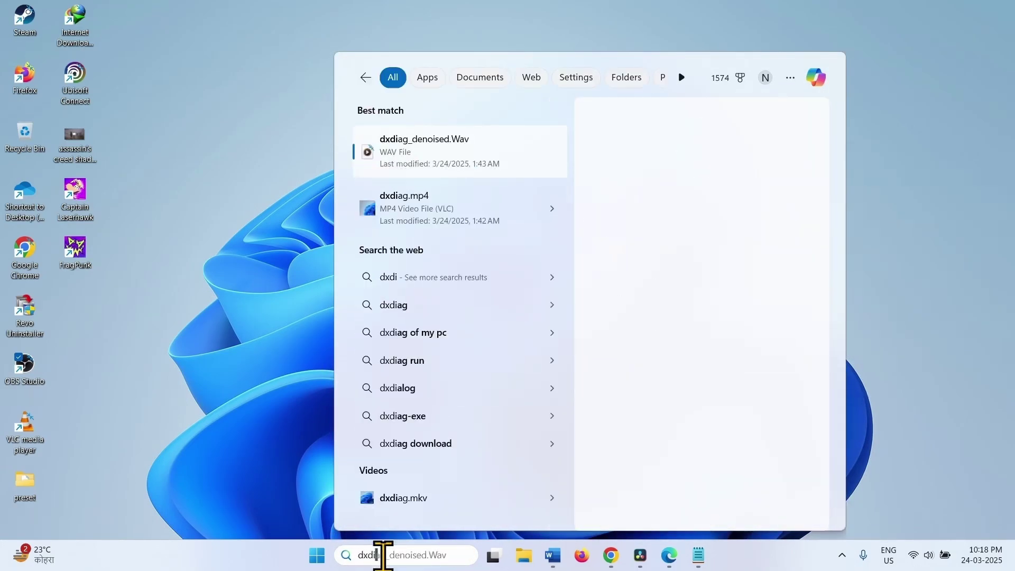
pyautogui.write('ag')
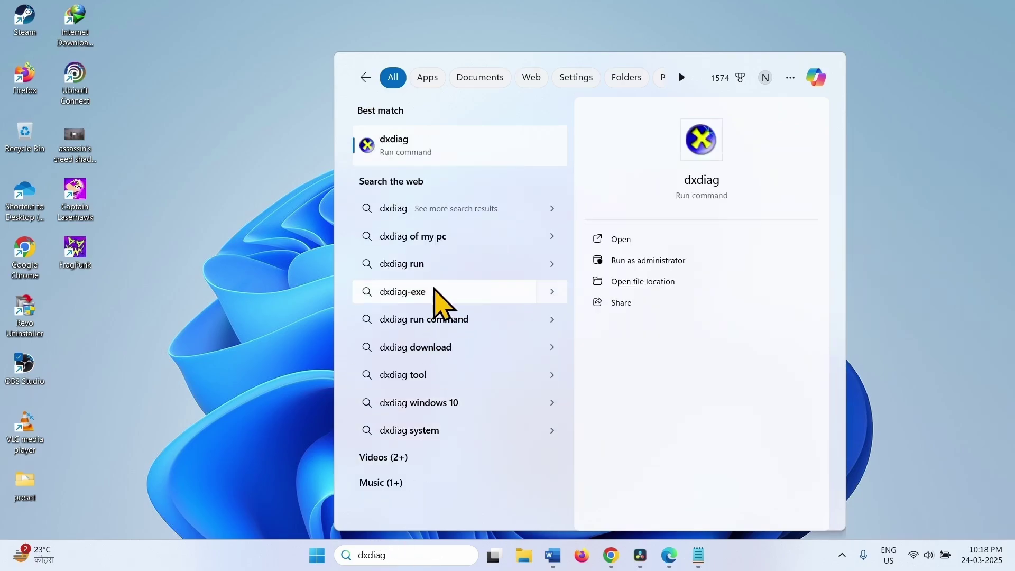
pyautogui.click(427, 154)
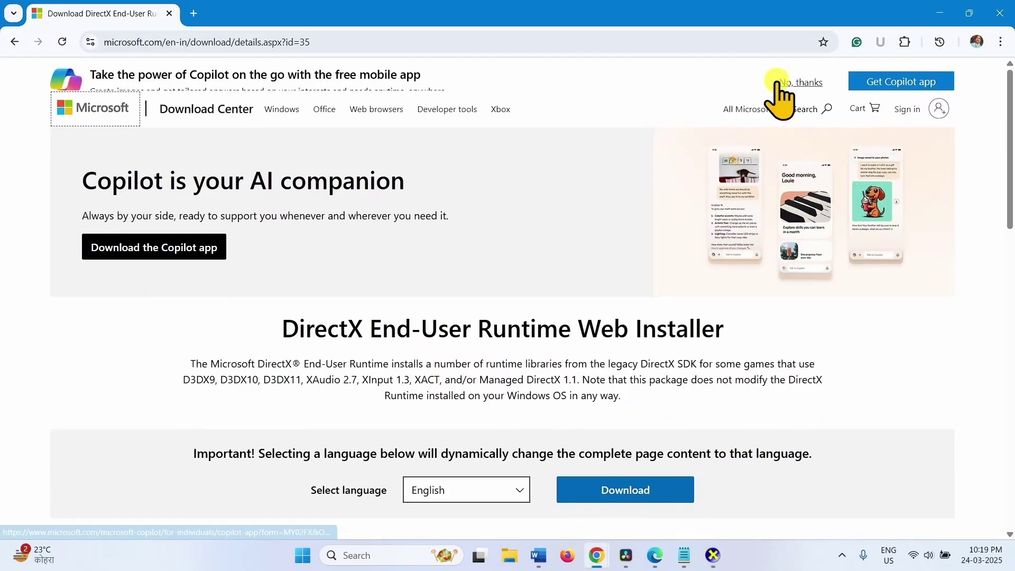
# Download dxwebsetup.exe from the DirectX End-User Runtime page and run it.
pyautogui.click(773, 81)
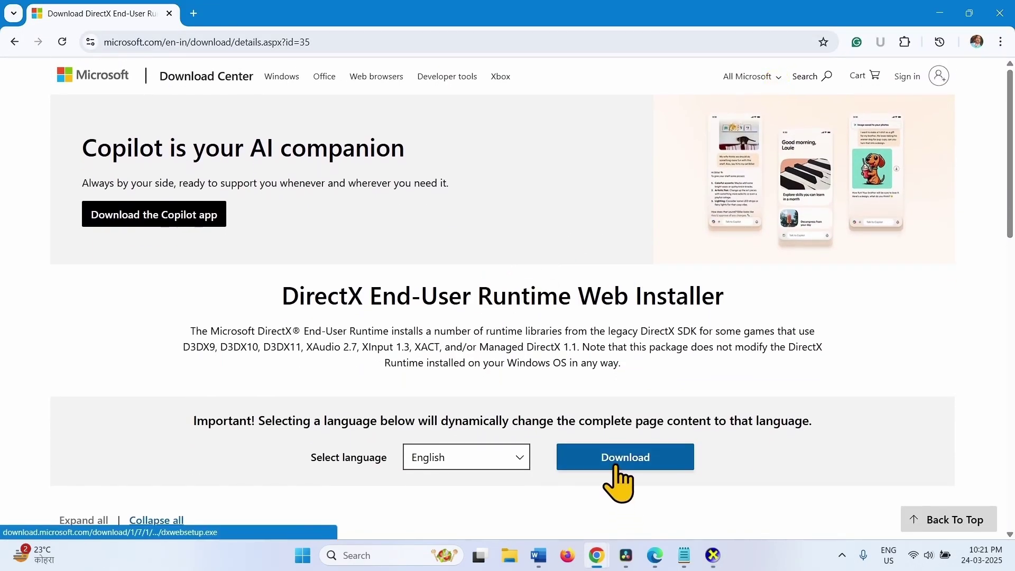
pyautogui.click(616, 466)
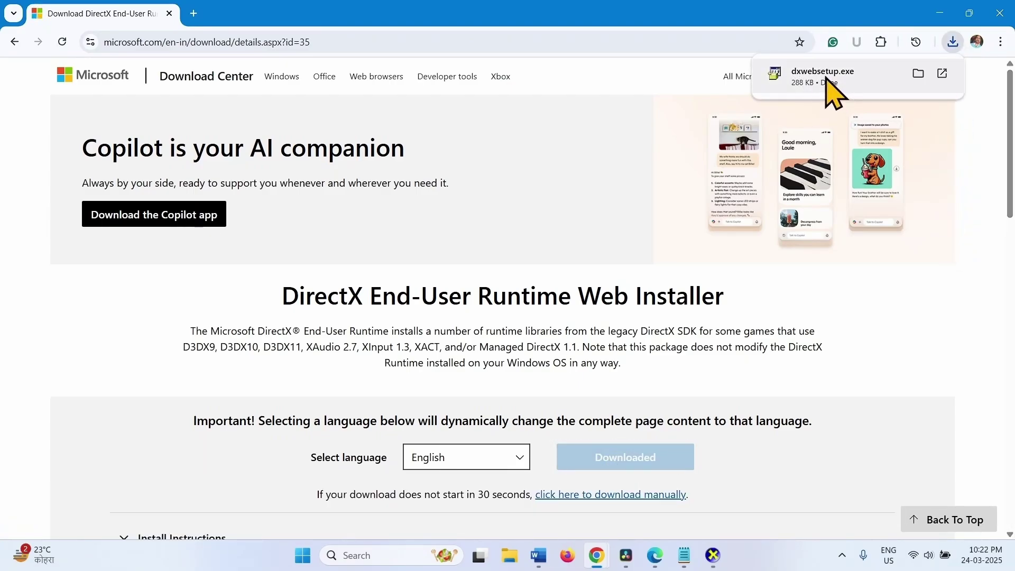
pyautogui.click(826, 84)
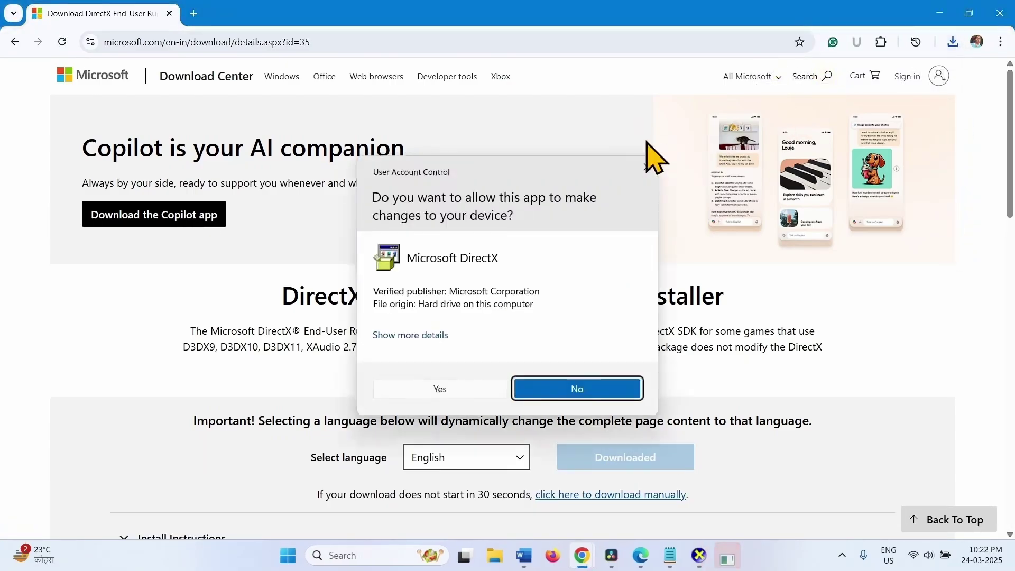
# Approve the UAC prompt, accept the license and run DirectX Setup through to Finish.
pyautogui.click(441, 389)
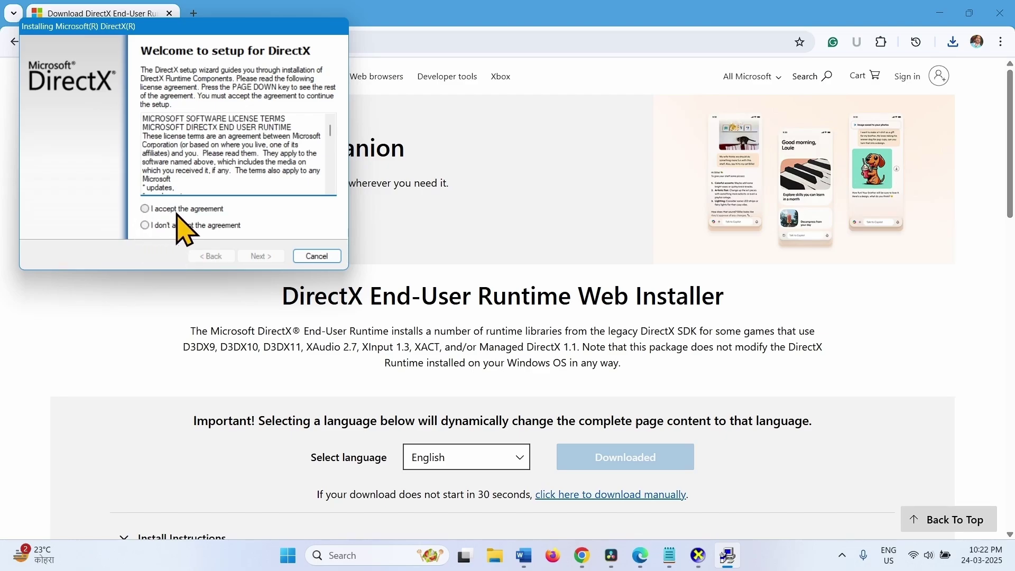
pyautogui.click(144, 210)
pyautogui.click(269, 258)
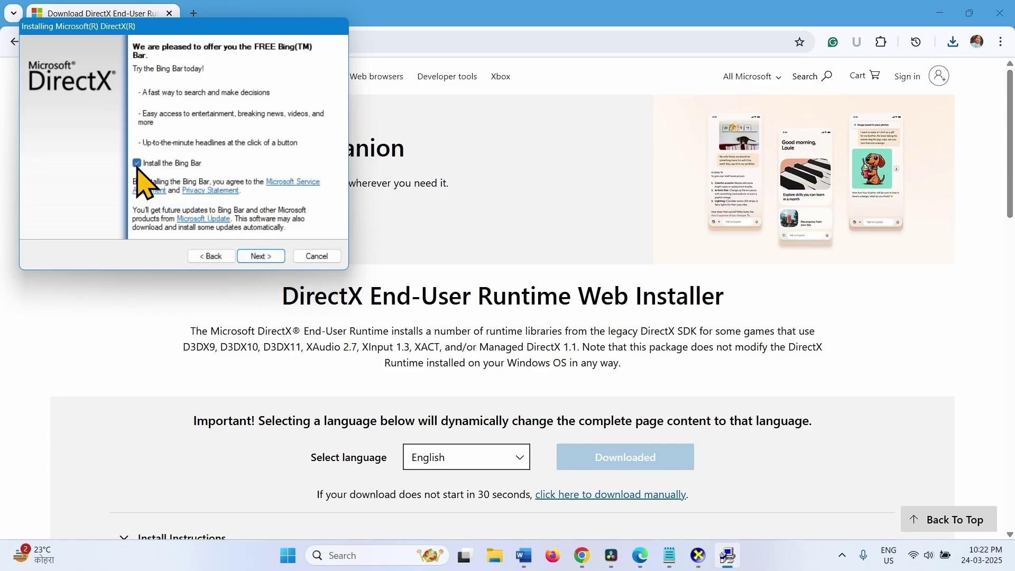
pyautogui.click(260, 256)
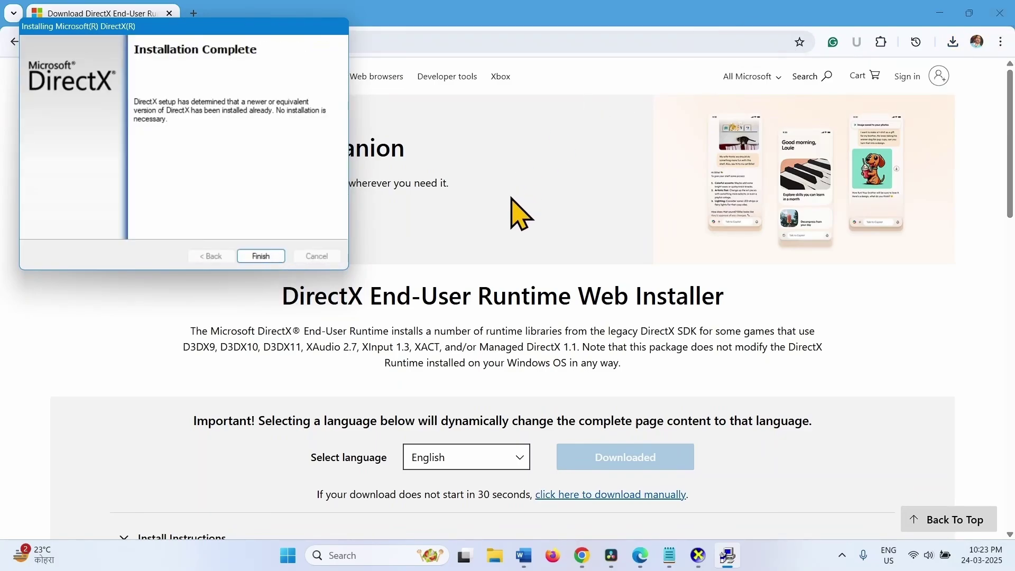
pyautogui.click(260, 256)
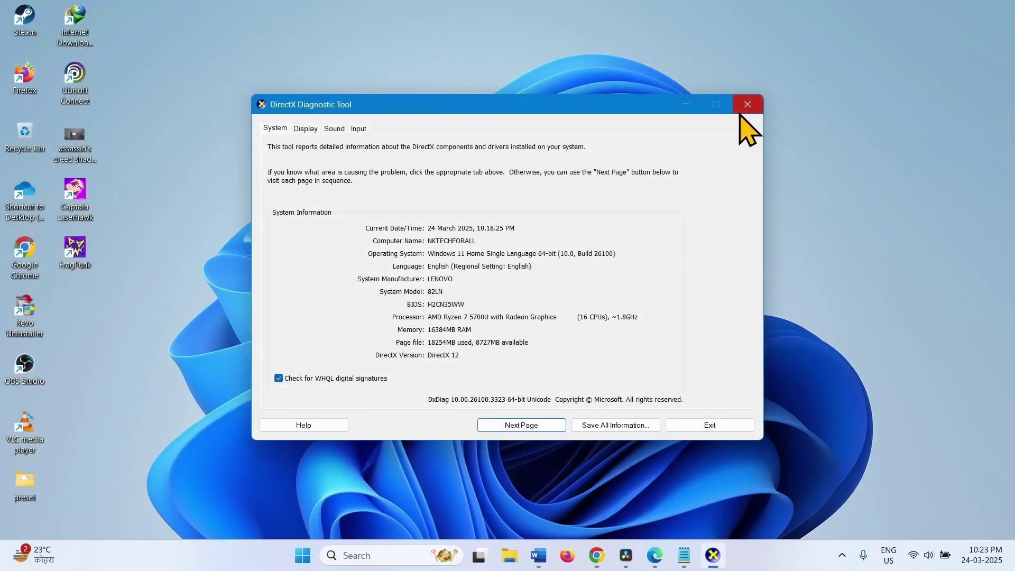
# Close the DirectX Diagnostic Tool window.
pyautogui.click(747, 104)
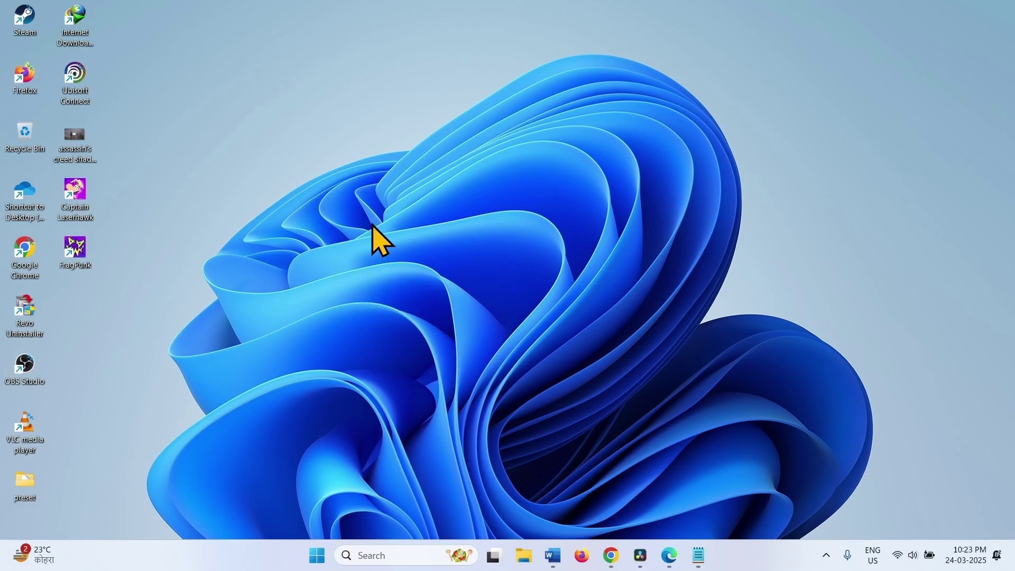
# Launch Steam, switch off the Steam Overlay in Settings > In Game, and dismiss the sale popup.
pyautogui.doubleClick(25, 15)
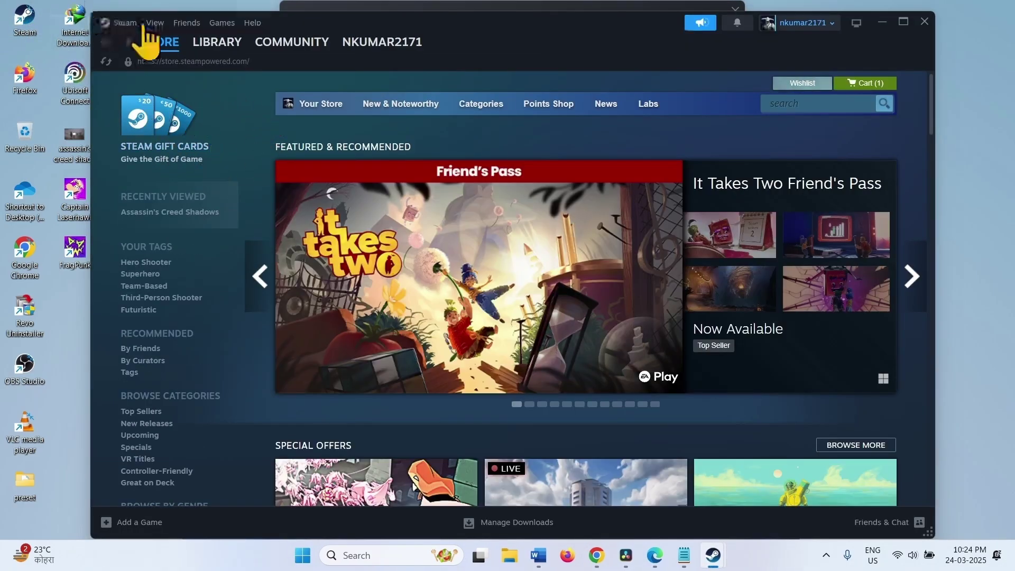
pyautogui.click(125, 22)
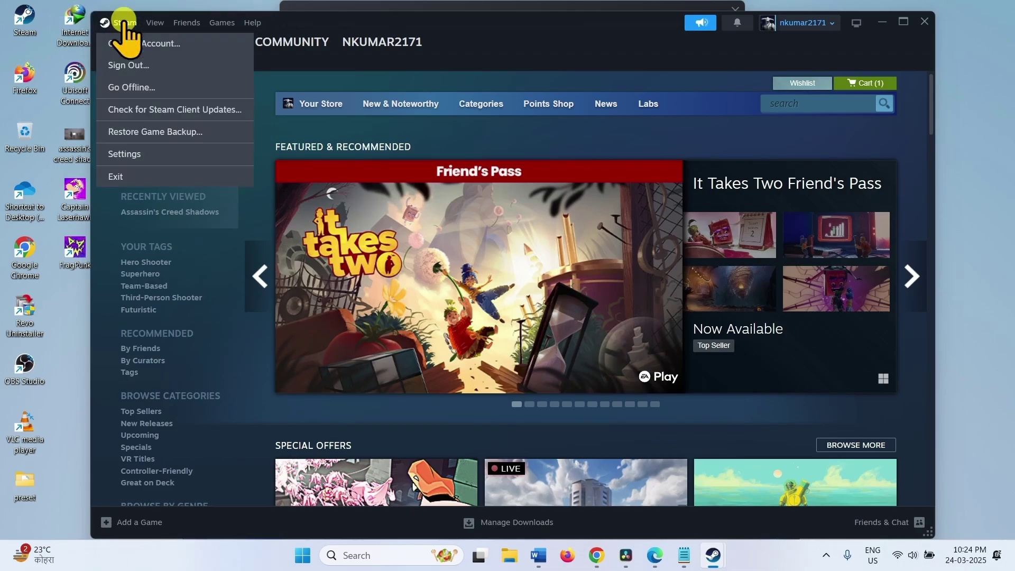
pyautogui.click(142, 154)
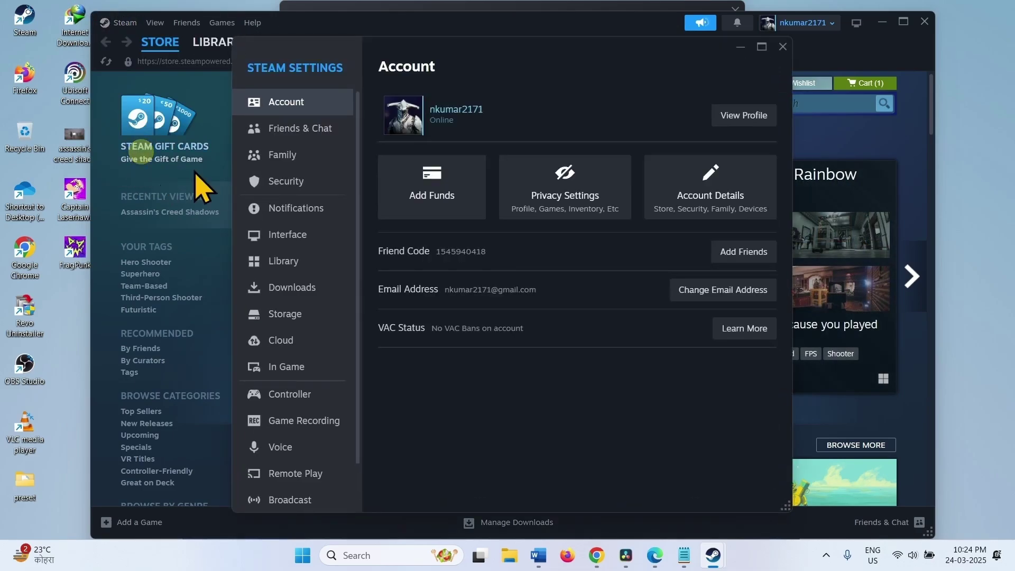
pyautogui.click(293, 370)
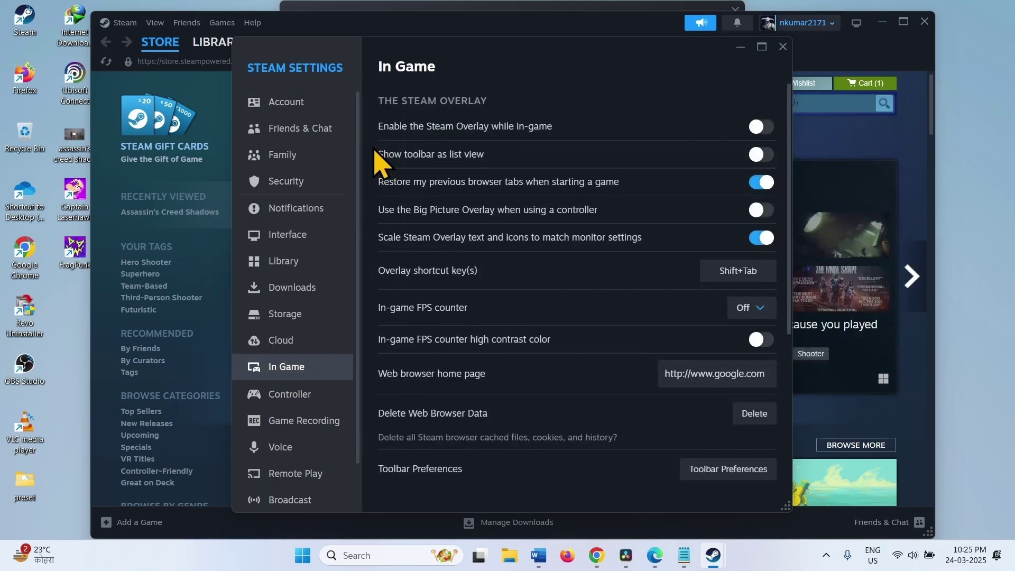
pyautogui.click(390, 130)
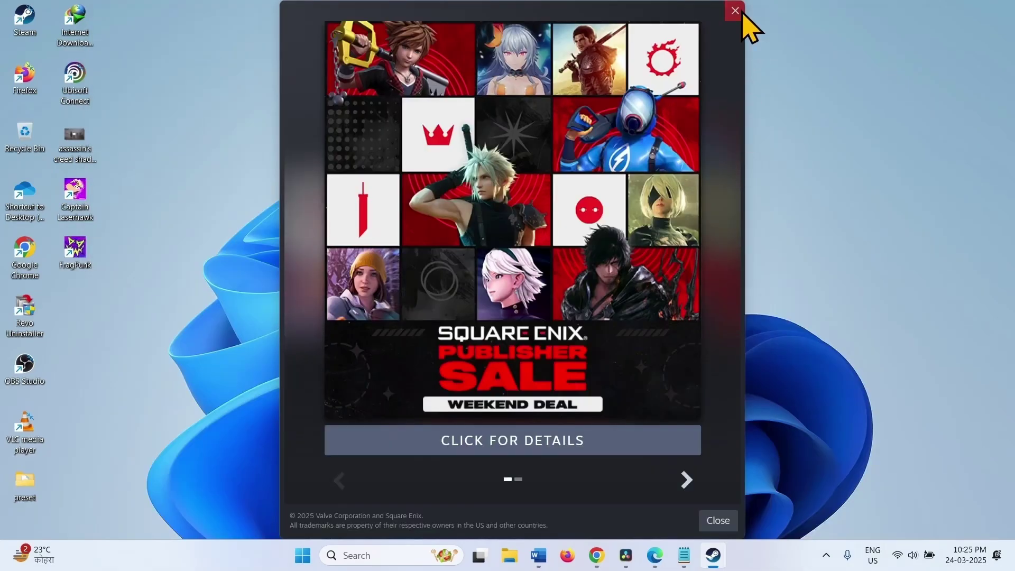
pyautogui.click(741, 12)
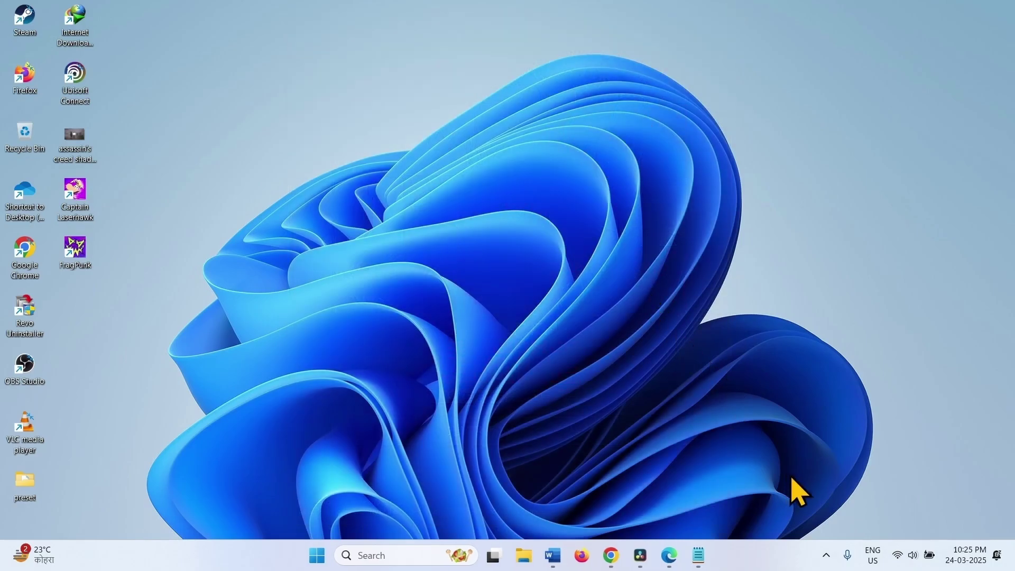
# Launch Ubisoft Connect, uncheck Enable in-game overlay under Settings > Interface, and close the app.
pyautogui.rightClick(72, 81)
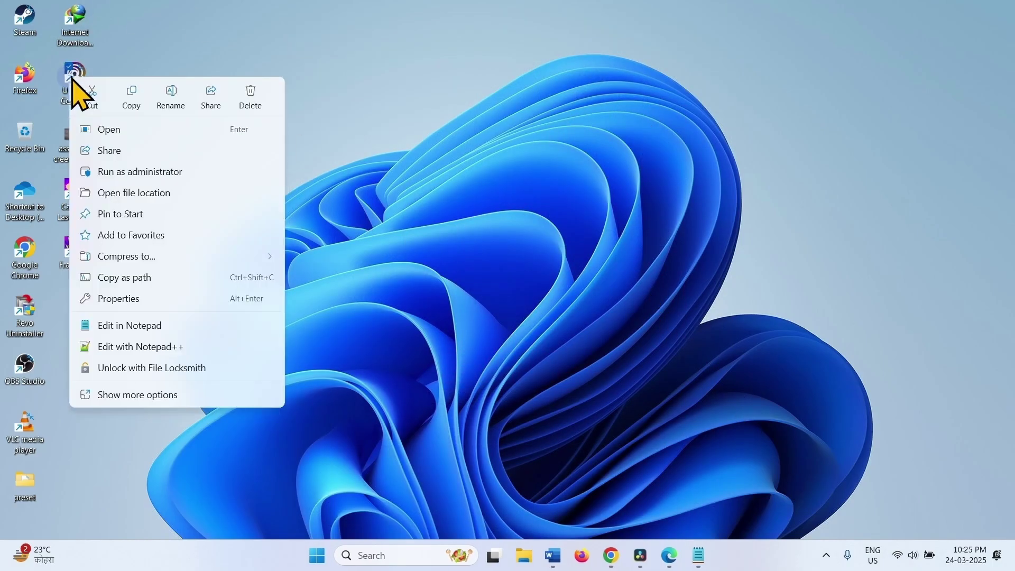
pyautogui.click(101, 130)
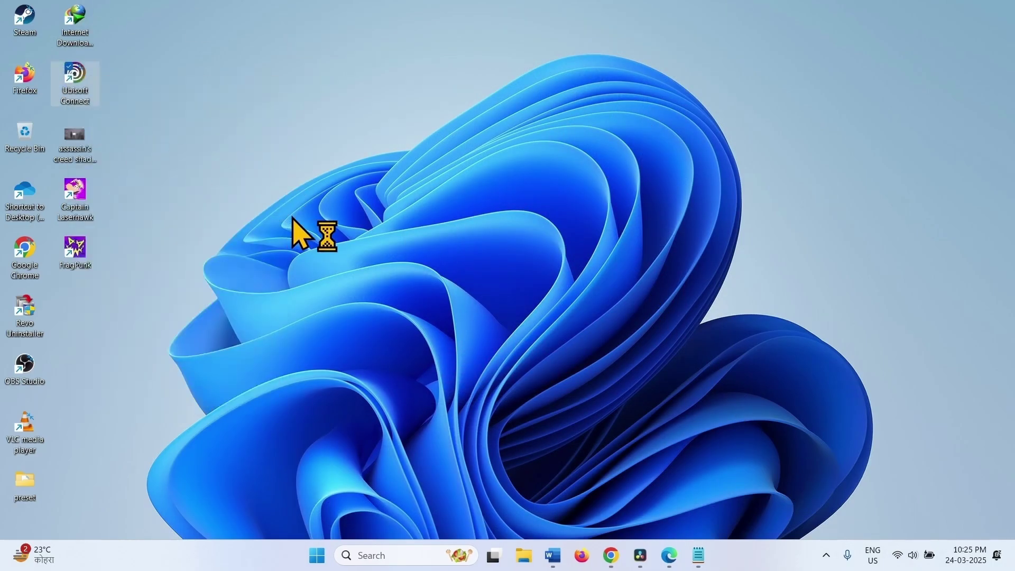
pyautogui.click(431, 386)
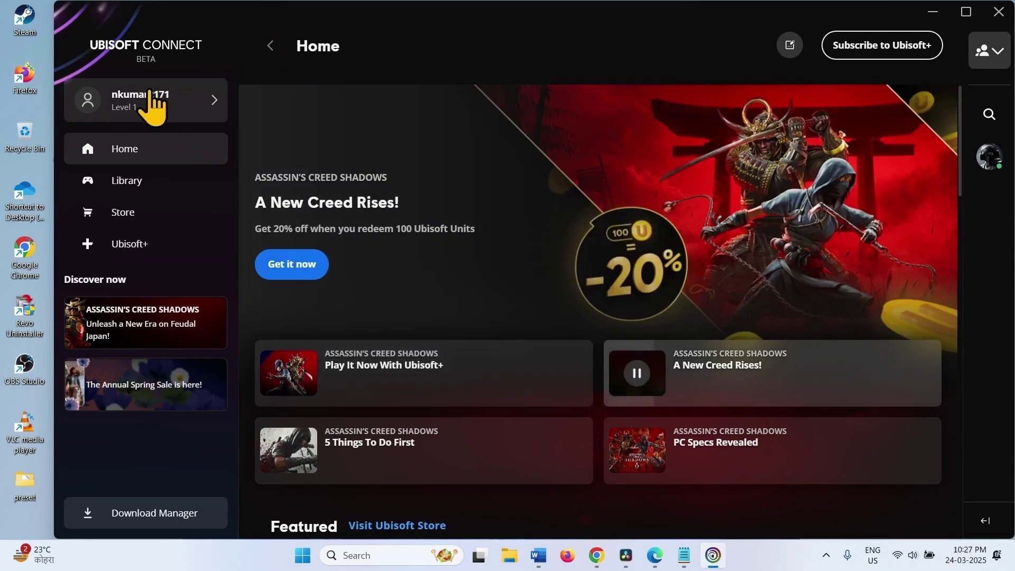
pyautogui.click(151, 94)
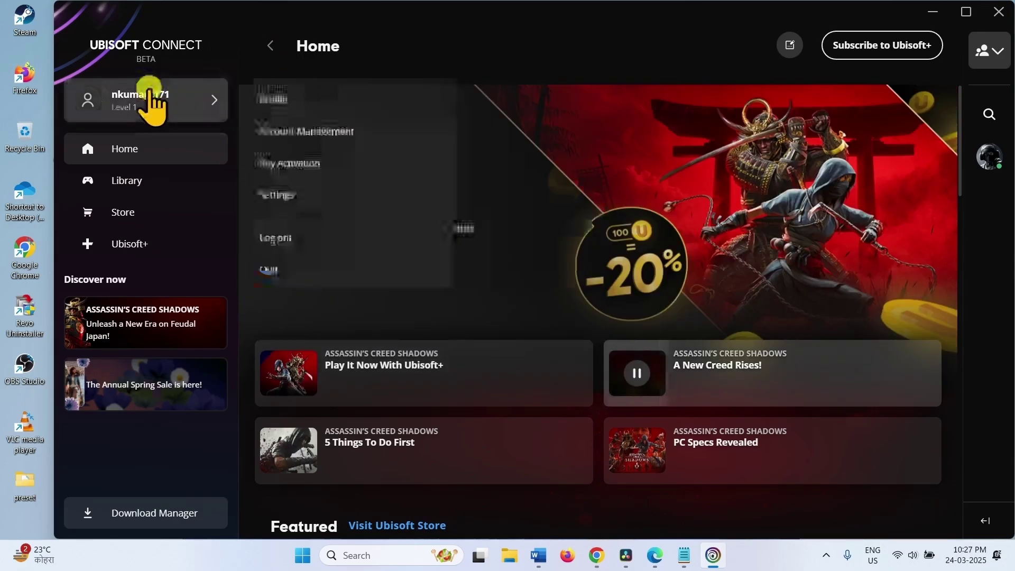
pyautogui.click(267, 201)
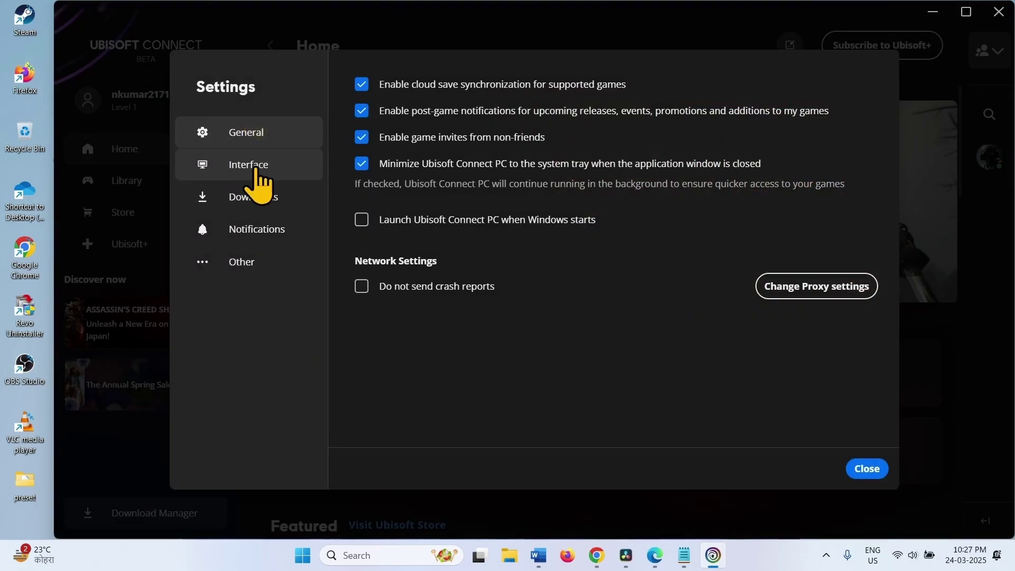
pyautogui.click(257, 179)
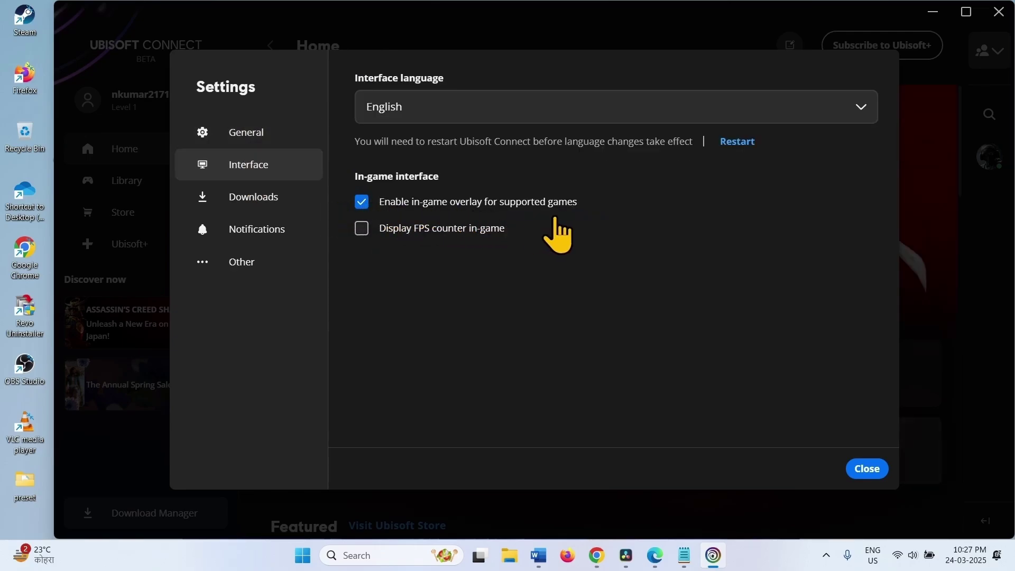
pyautogui.click(360, 201)
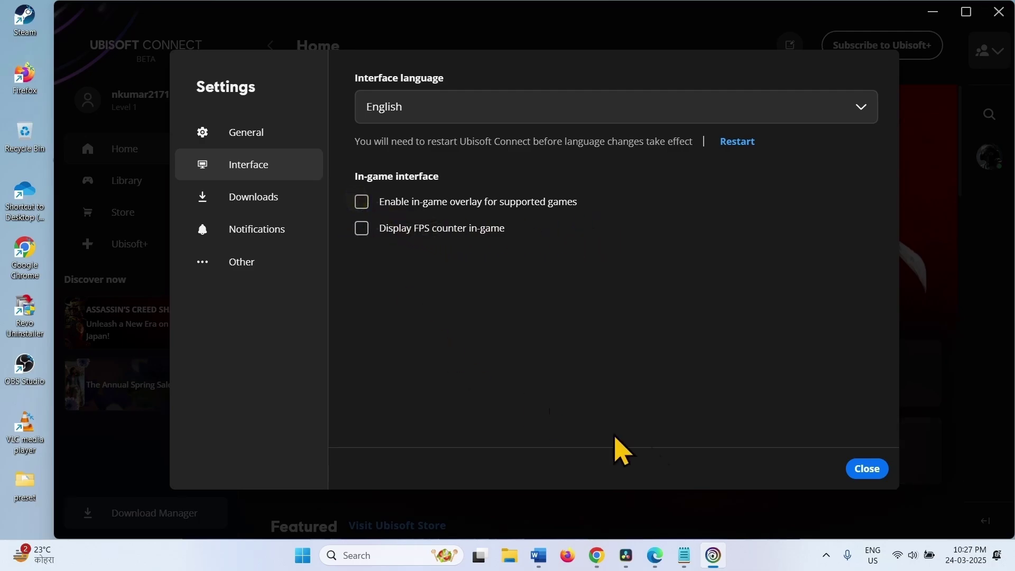
pyautogui.click(869, 470)
pyautogui.click(998, 12)
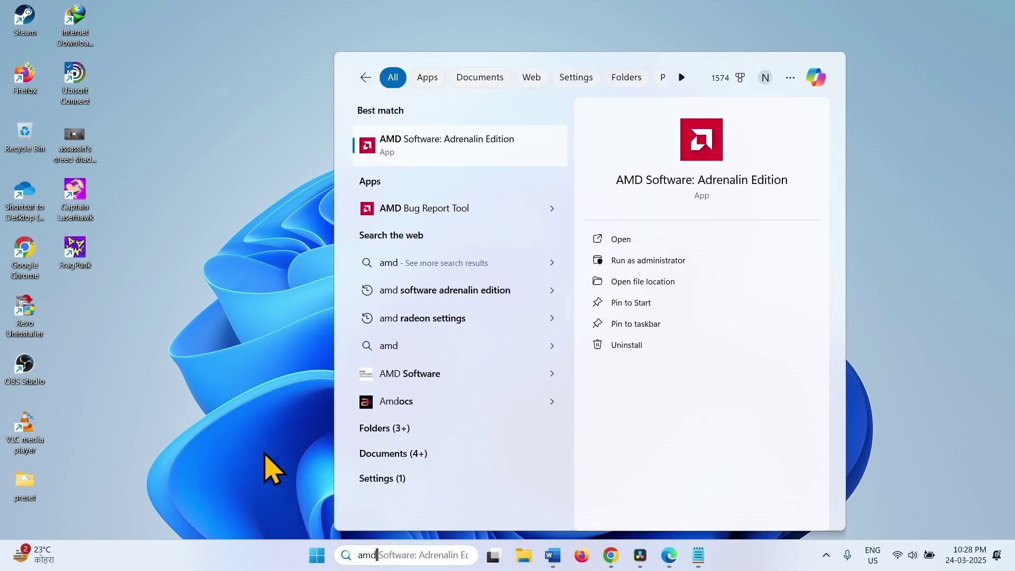
# Open AMD Software from search, switch the In-Game Overlay preference on, and close it.
pyautogui.click(189, 142)
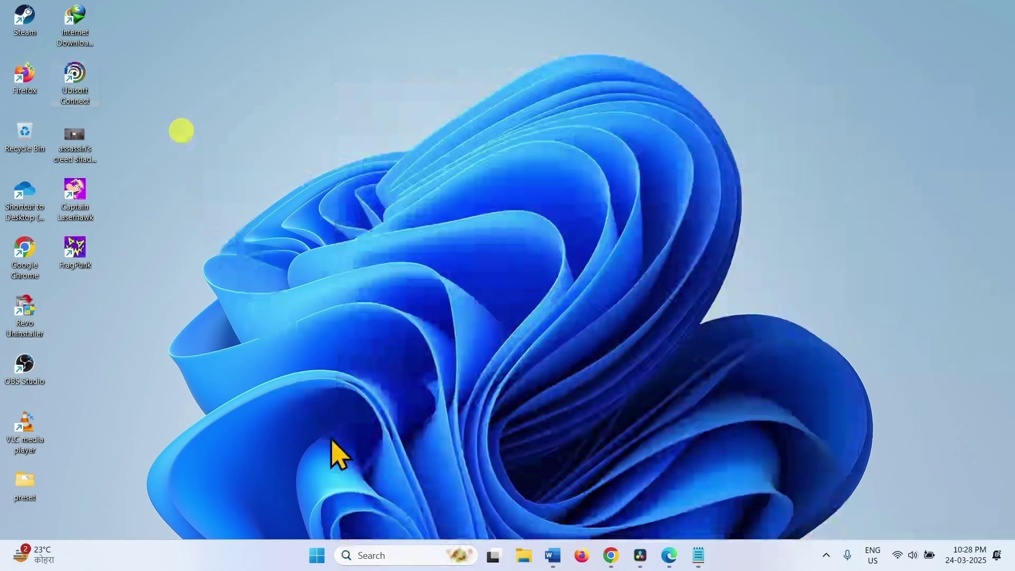
pyautogui.click(384, 559)
pyautogui.write('AMD')
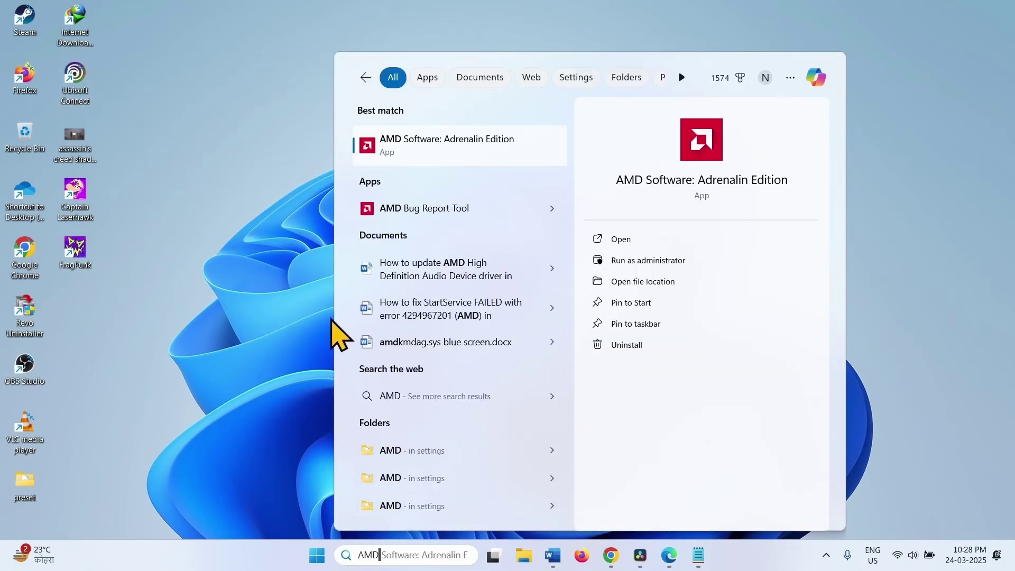
pyautogui.click(394, 142)
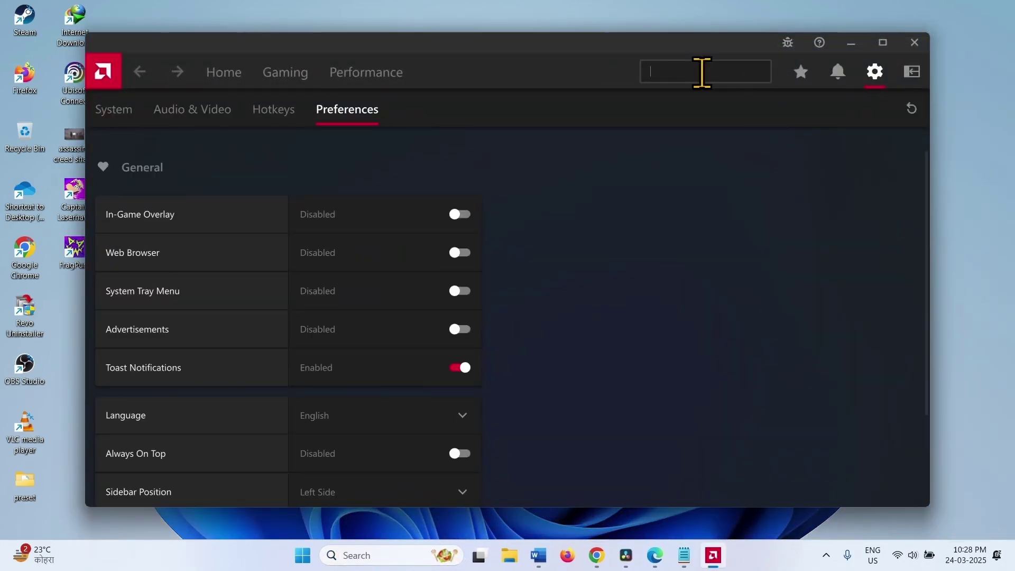
pyautogui.write('overlay')
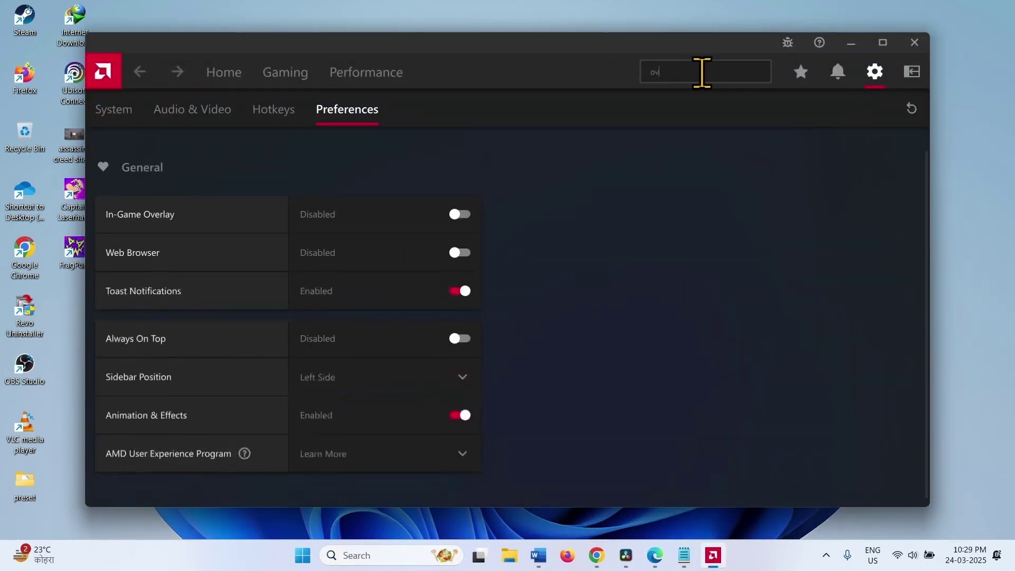
pyautogui.click(106, 218)
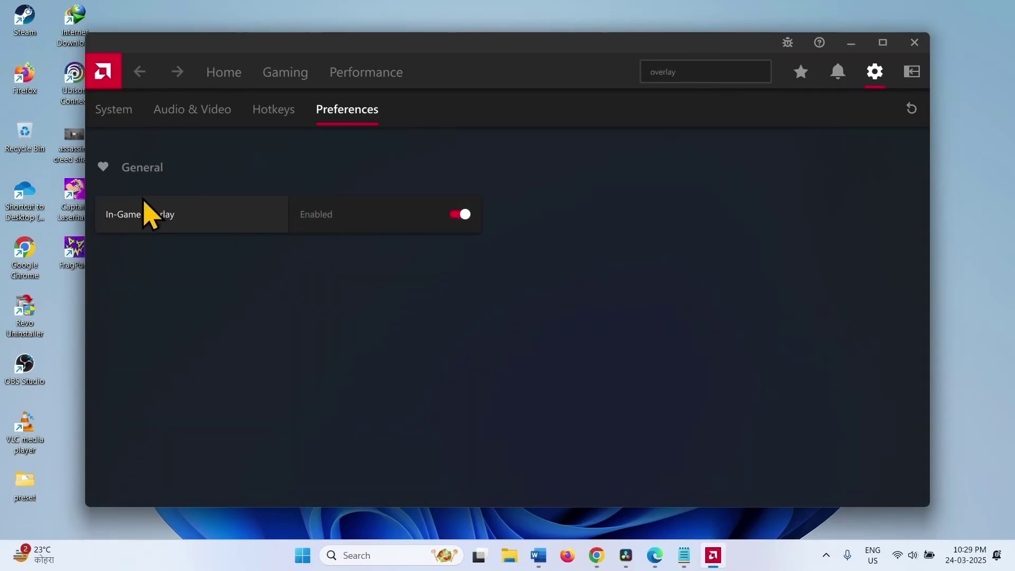
pyautogui.click(914, 43)
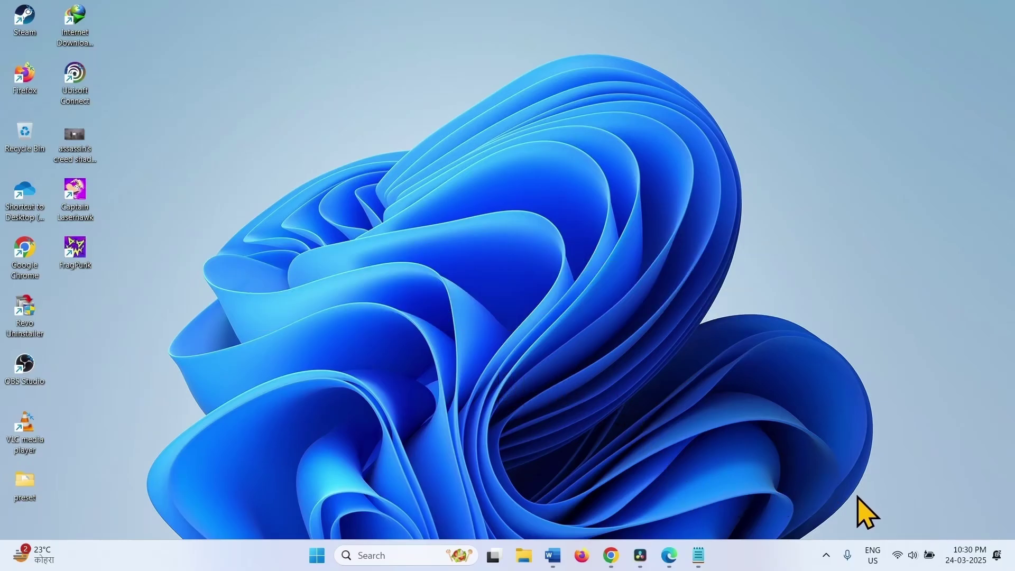
# Open Steam from the tray and bring up FragPunk's Properties from the library.
pyautogui.click(826, 555)
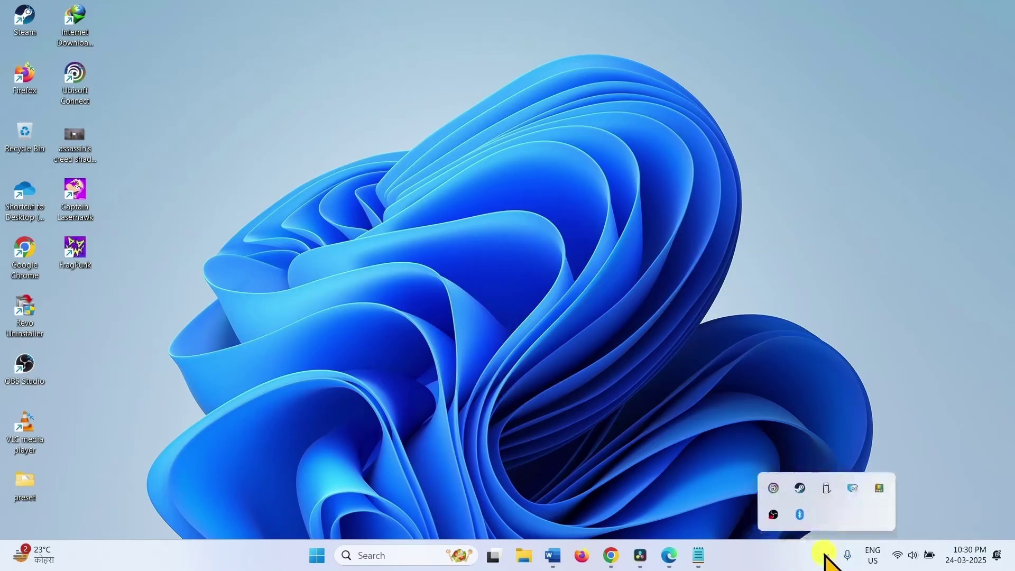
pyautogui.rightClick(800, 488)
pyautogui.click(798, 492)
pyautogui.moveTo(207, 48)
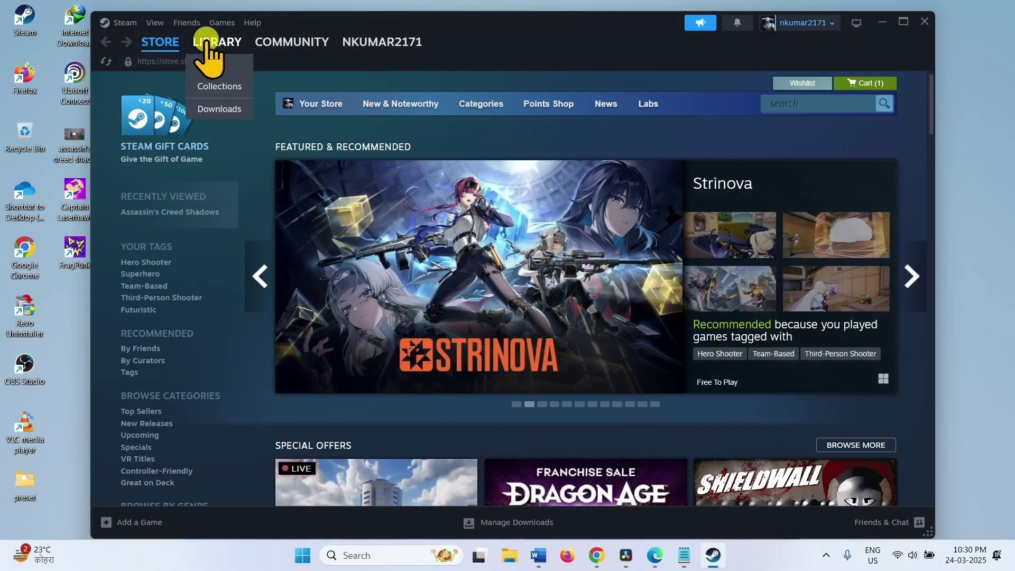
pyautogui.click(206, 43)
pyautogui.rightClick(111, 189)
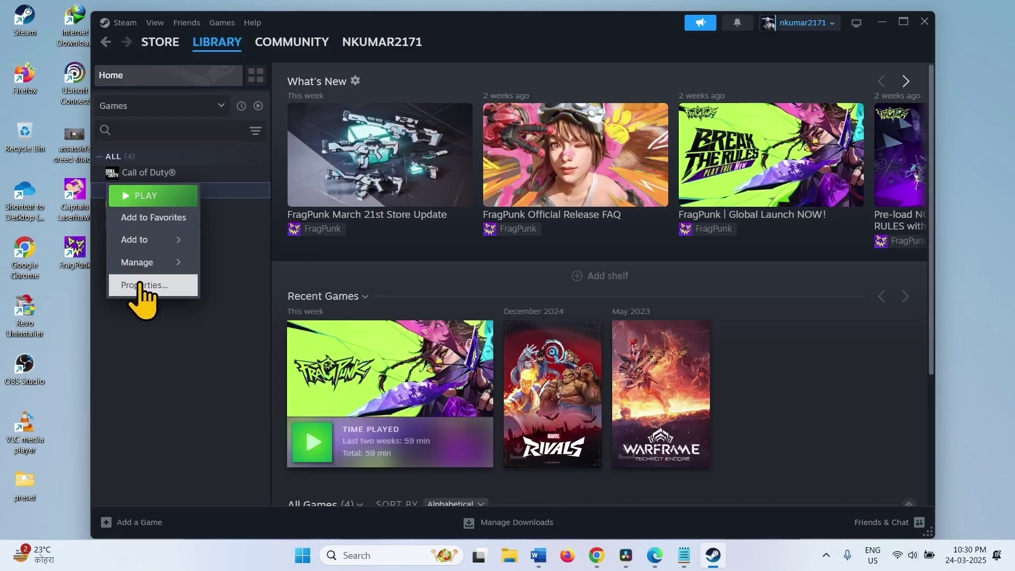
pyautogui.click(141, 285)
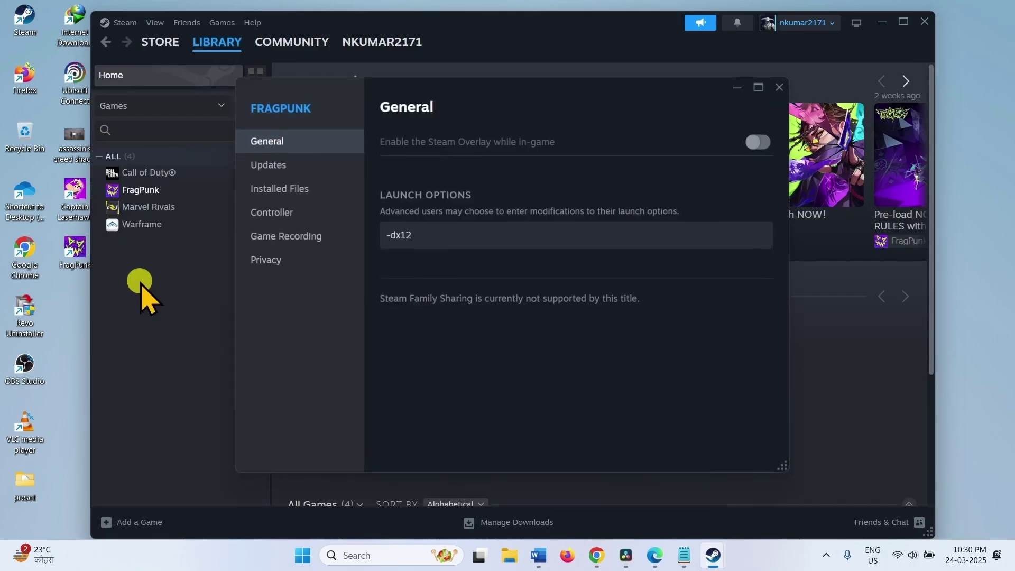
# Delete the -dx12 entry from FragPunk's Launch Options.
pyautogui.click(419, 236)
pyautogui.moveTo(421, 238); pyautogui.dragTo(389, 235)
pyautogui.press('BackSpace')
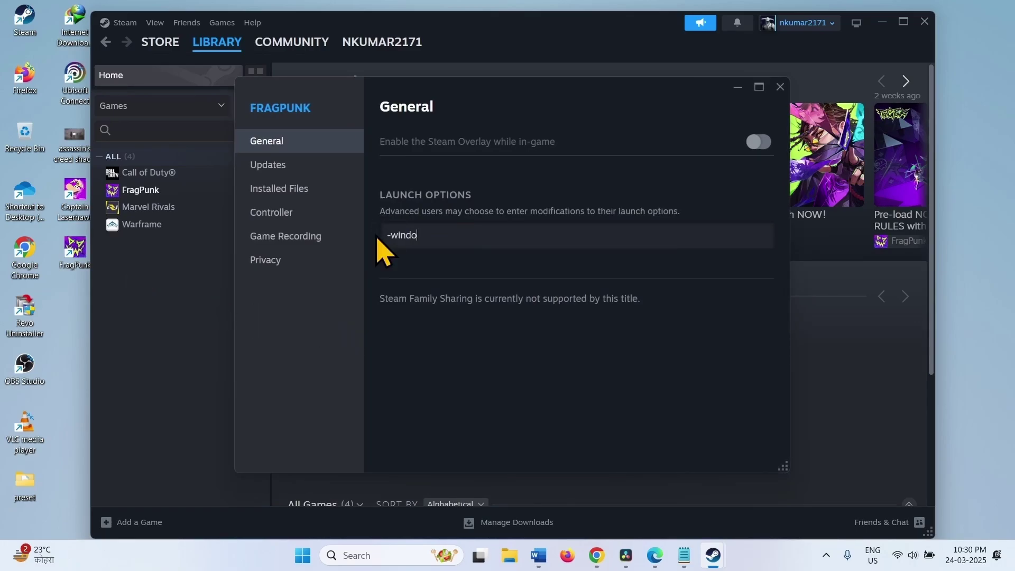
pyautogui.click(648, 363)
pyautogui.moveTo(442, 235); pyautogui.dragTo(391, 235)
pyautogui.press('BackSpace')
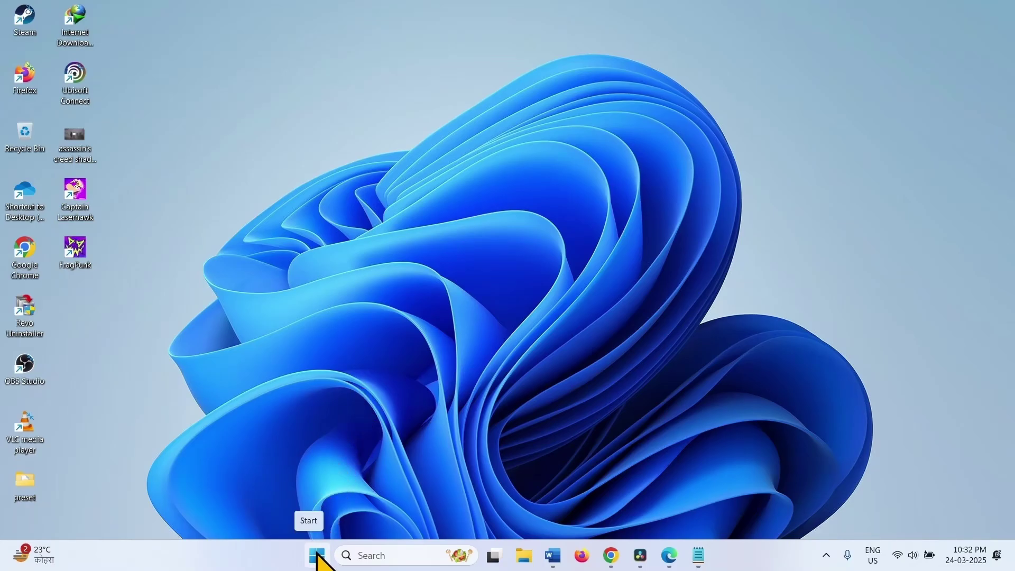
# Open Device Manager and expand Display adapters.
pyautogui.rightClick(318, 555)
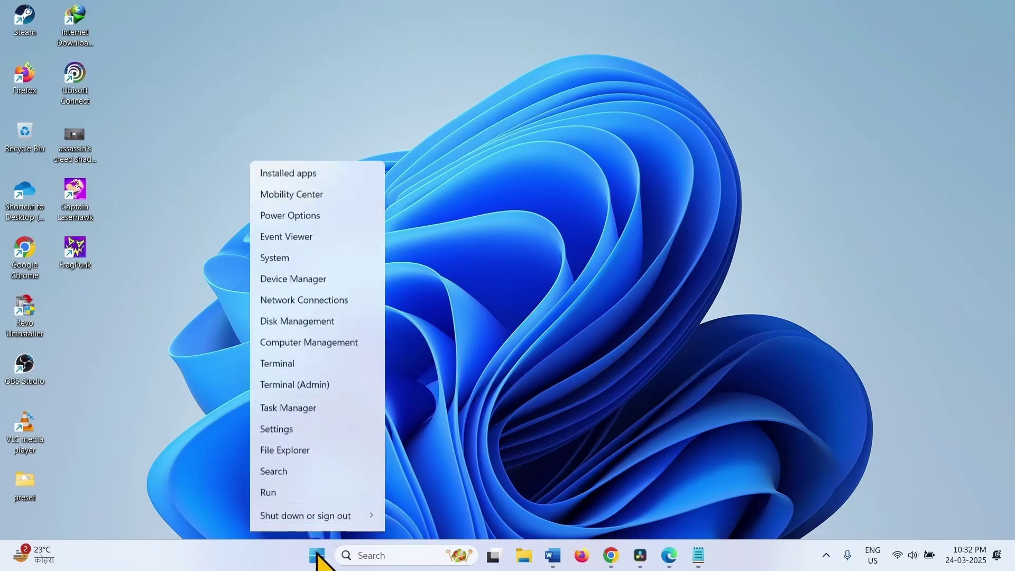
pyautogui.click(308, 267)
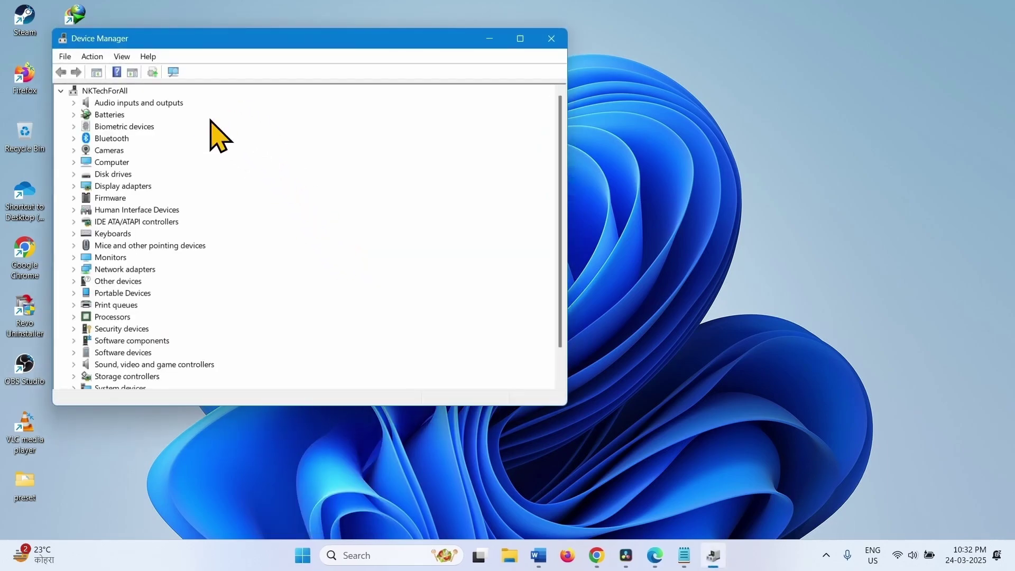
pyautogui.click(74, 187)
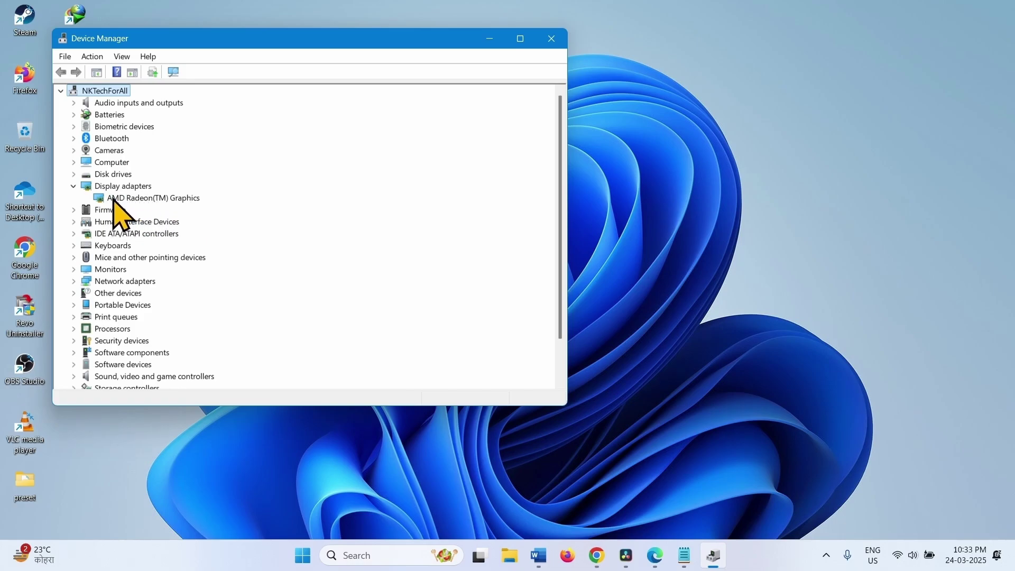
# List the compatible drivers for AMD Radeon(TM) Graphics via Update driver > Let me pick.
pyautogui.rightClick(170, 200)
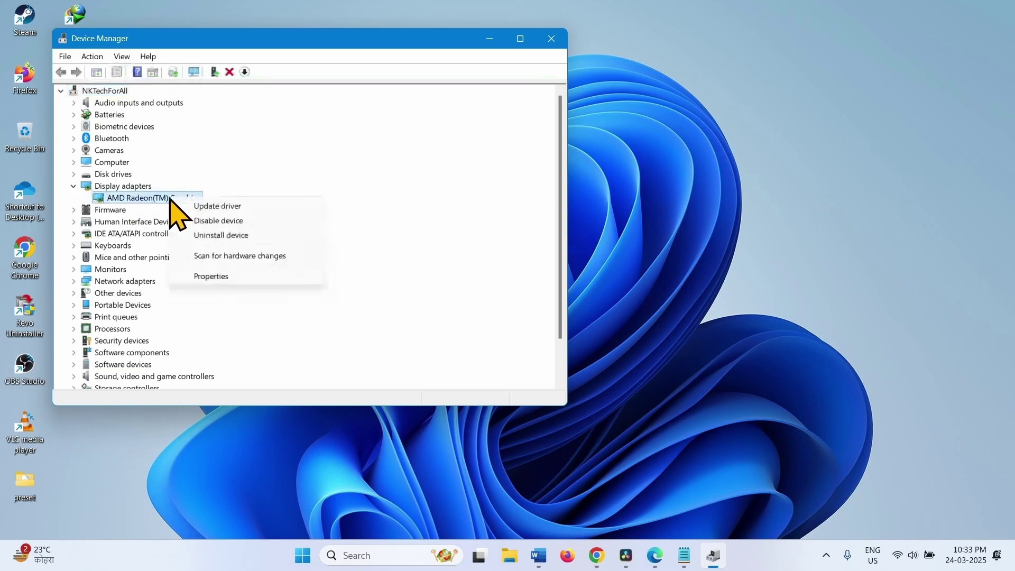
pyautogui.click(218, 206)
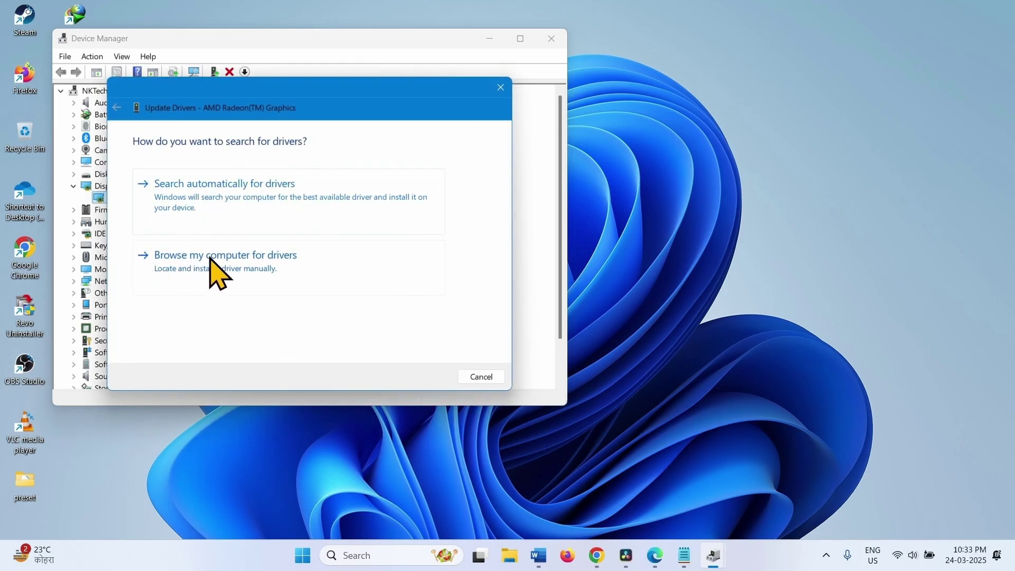
pyautogui.click(211, 258)
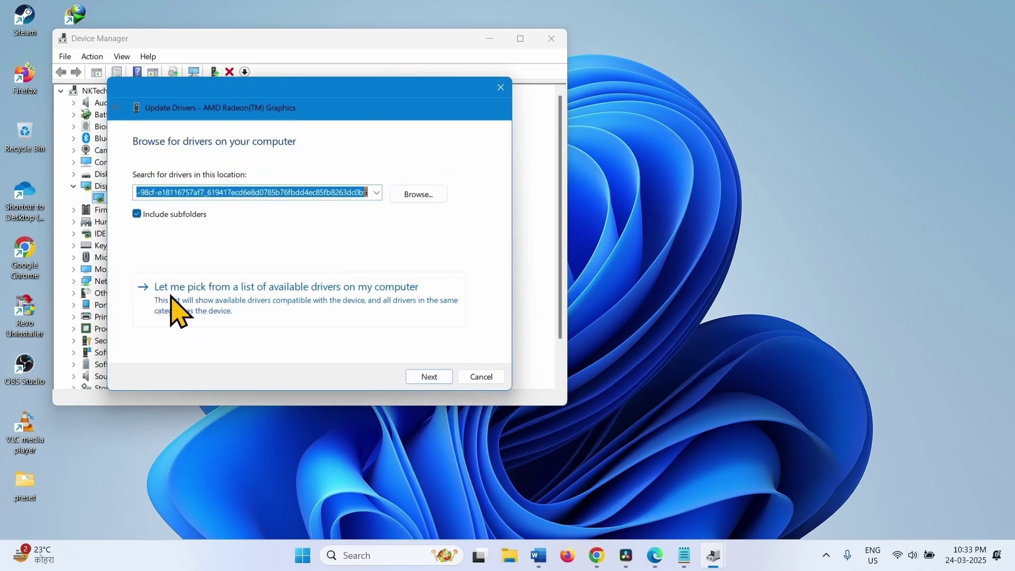
pyautogui.click(344, 296)
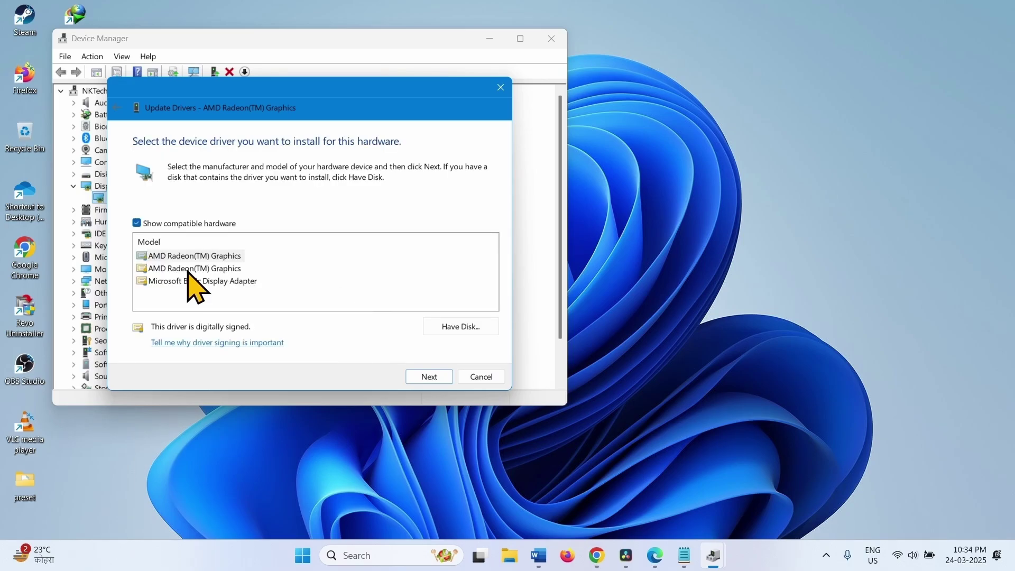
pyautogui.click(191, 269)
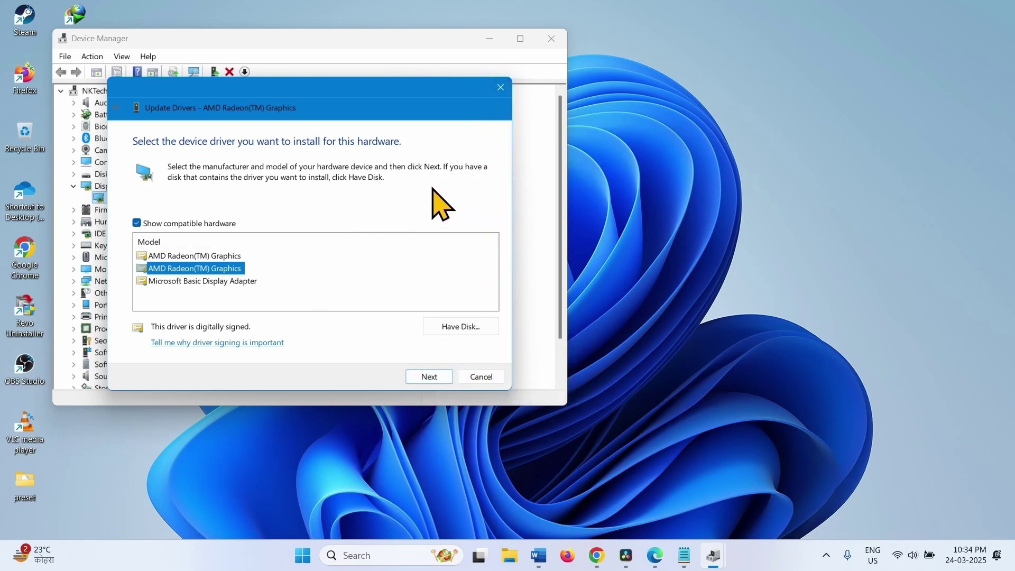
# Run an automatic driver search for AMD Radeon(TM) Graphics, confirming the best driver is installed.
pyautogui.click(501, 87)
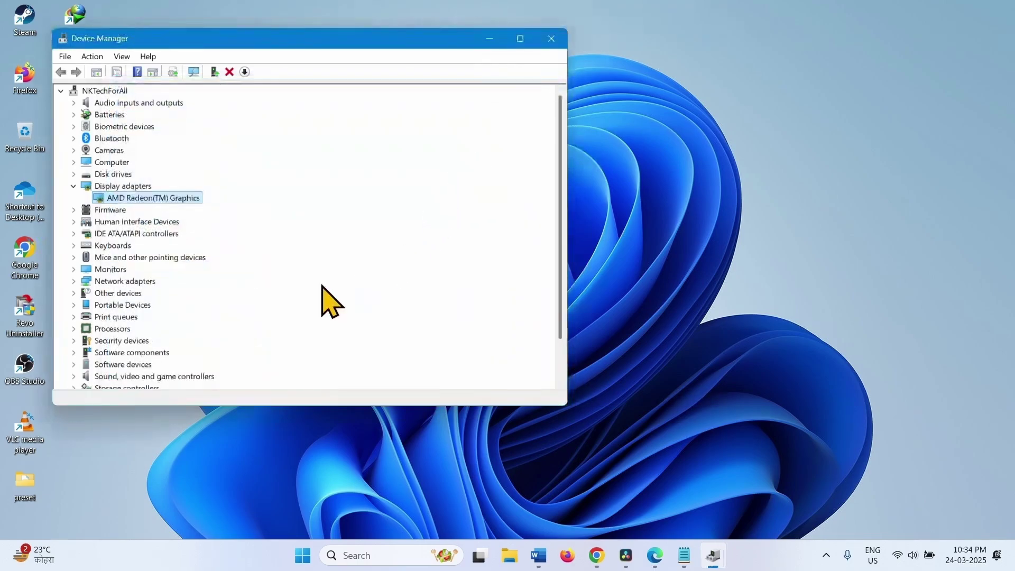
pyautogui.rightClick(159, 202)
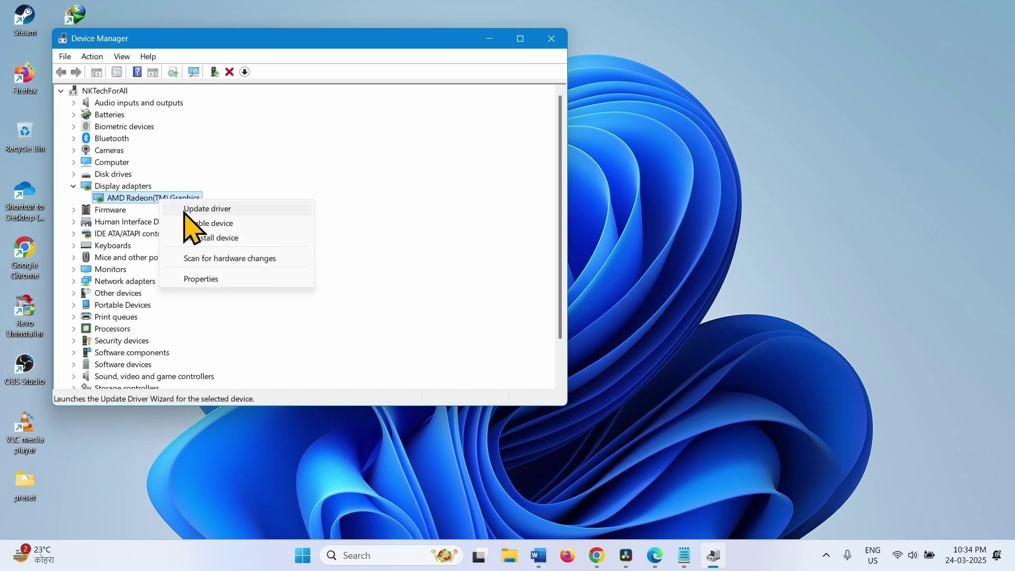
pyautogui.click(190, 211)
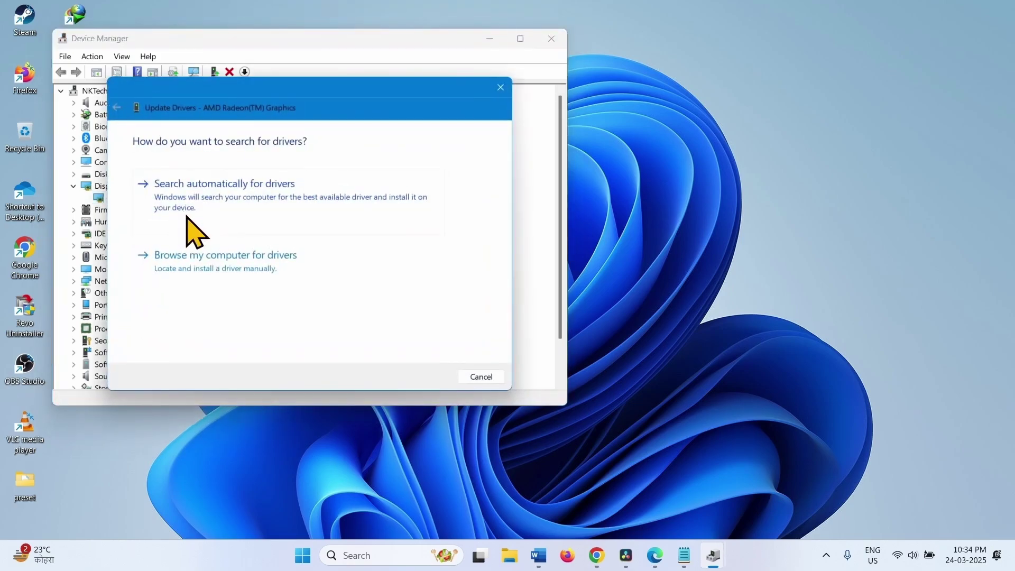
pyautogui.click(232, 194)
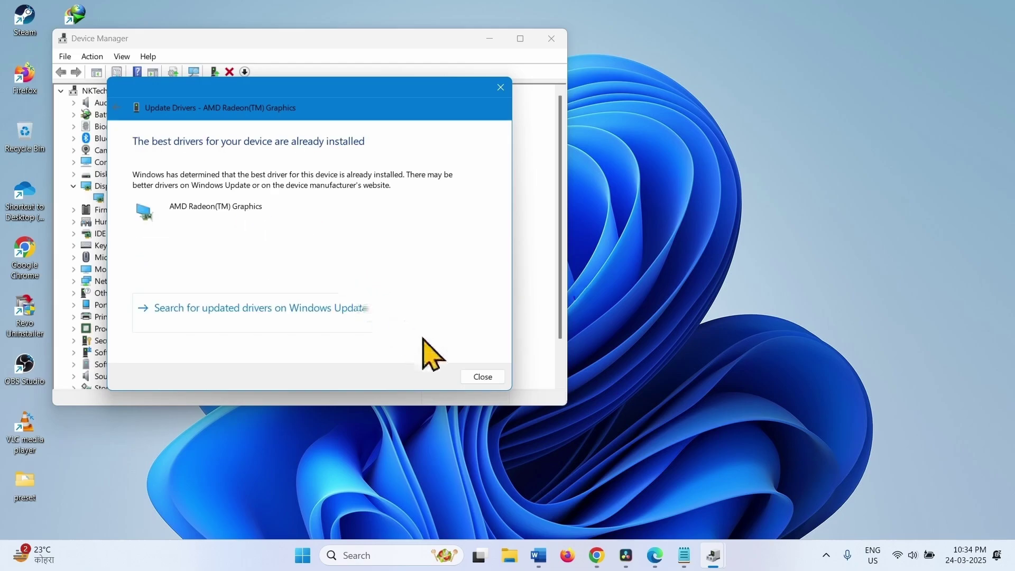
pyautogui.click(483, 379)
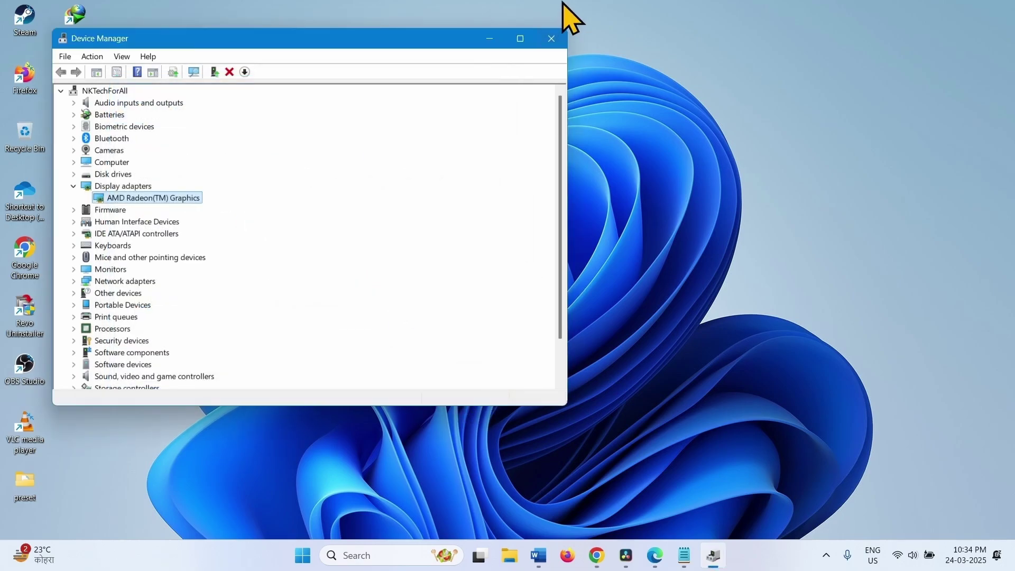
# Search Google for 'ddu utility' and open the guru3d Display Driver Uninstaller page.
pyautogui.click(551, 38)
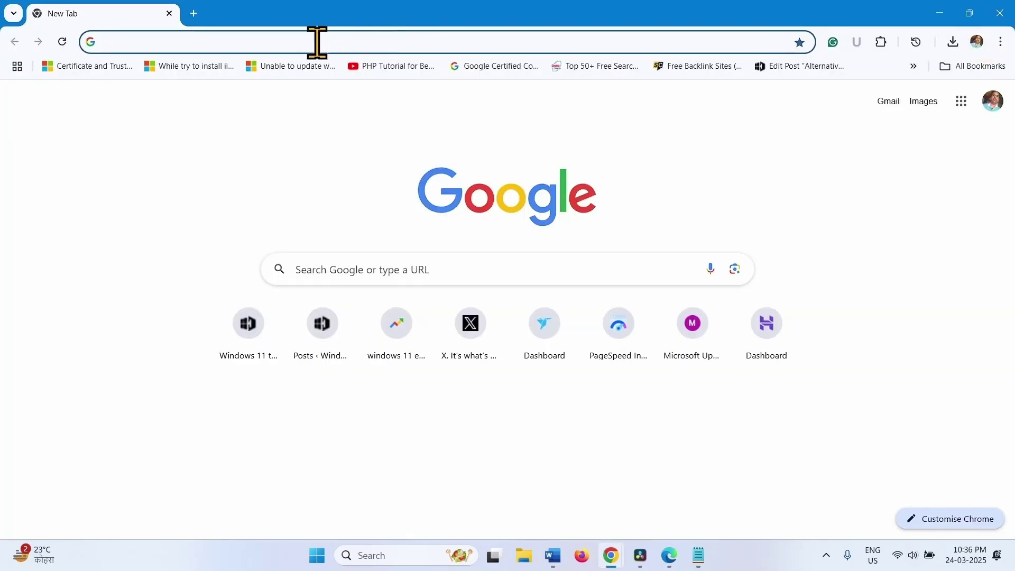
pyautogui.write('ddu')
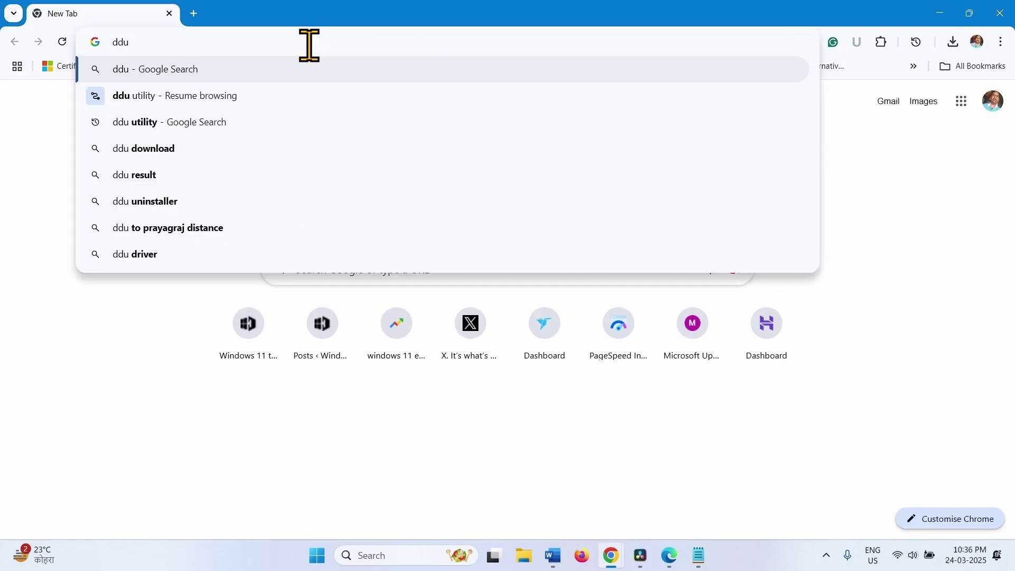
pyautogui.write(' utility')
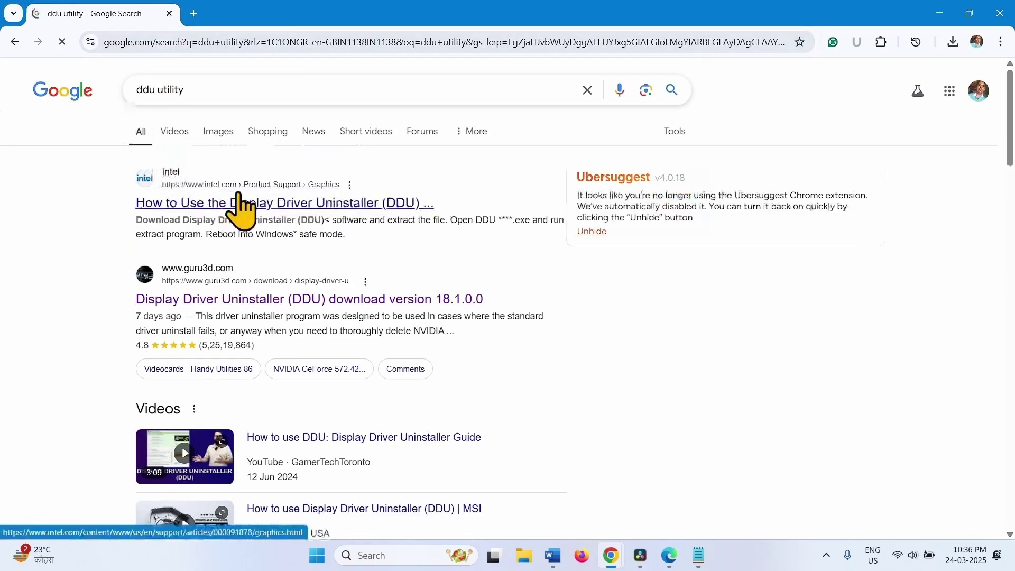
pyautogui.click(182, 313)
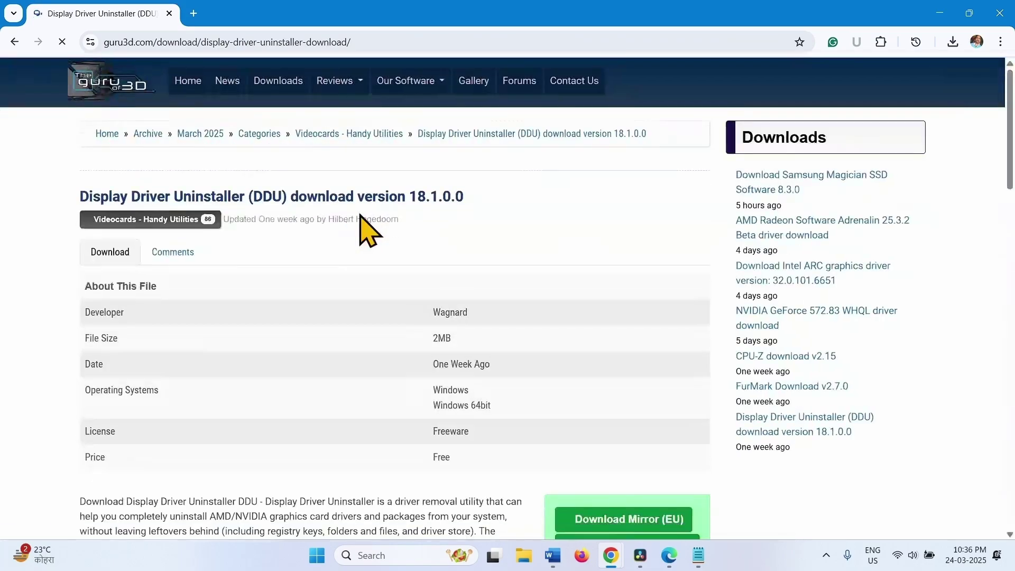
# Download DDU 18.1.0.0 from the USA mirror and confirm [Guru3D]-DDU (1).zip finished downloading.
pyautogui.scroll(-4, 423, 312)
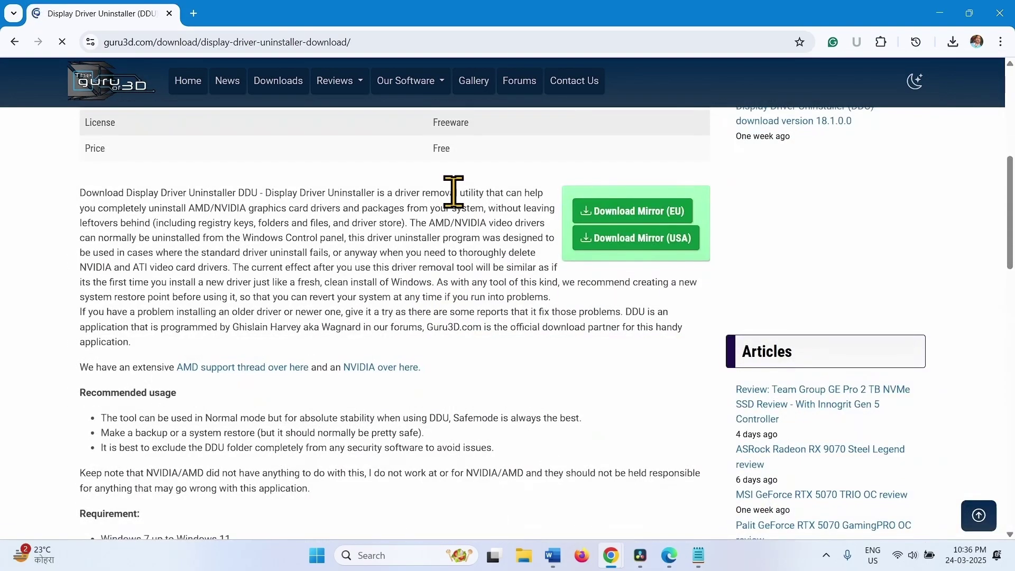
pyautogui.click(622, 241)
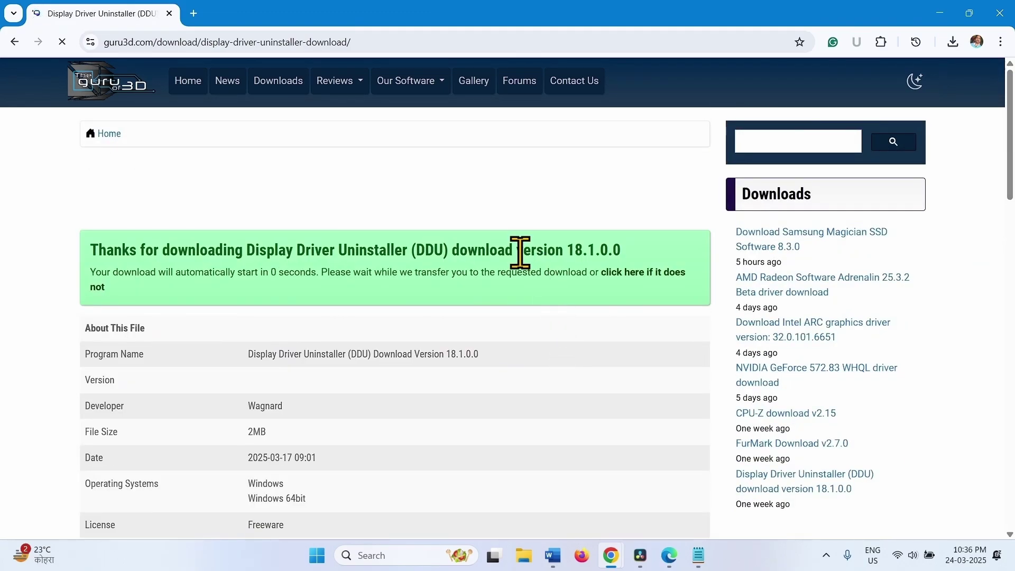
pyautogui.scroll(-4, 476, 254)
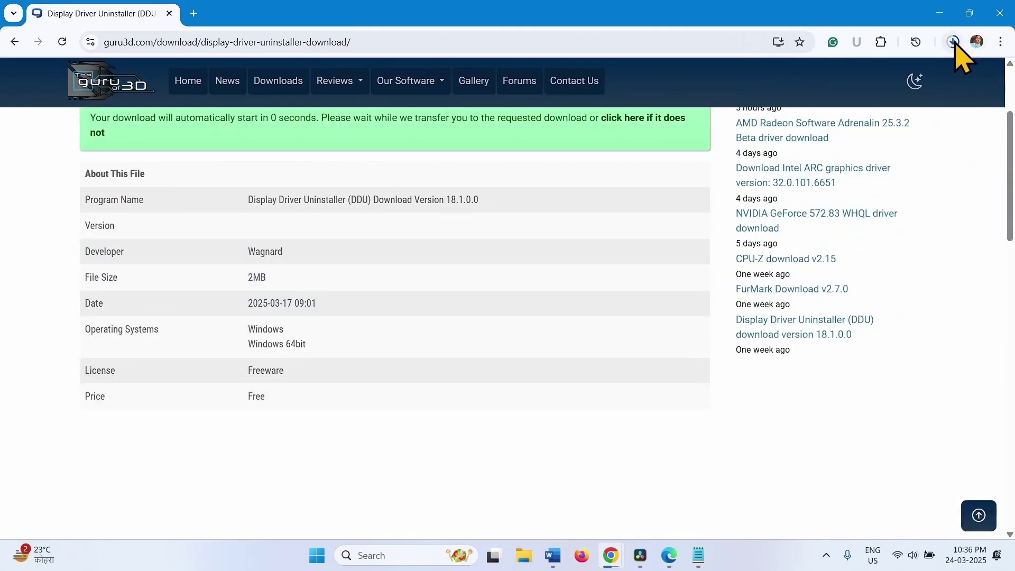
pyautogui.click(953, 43)
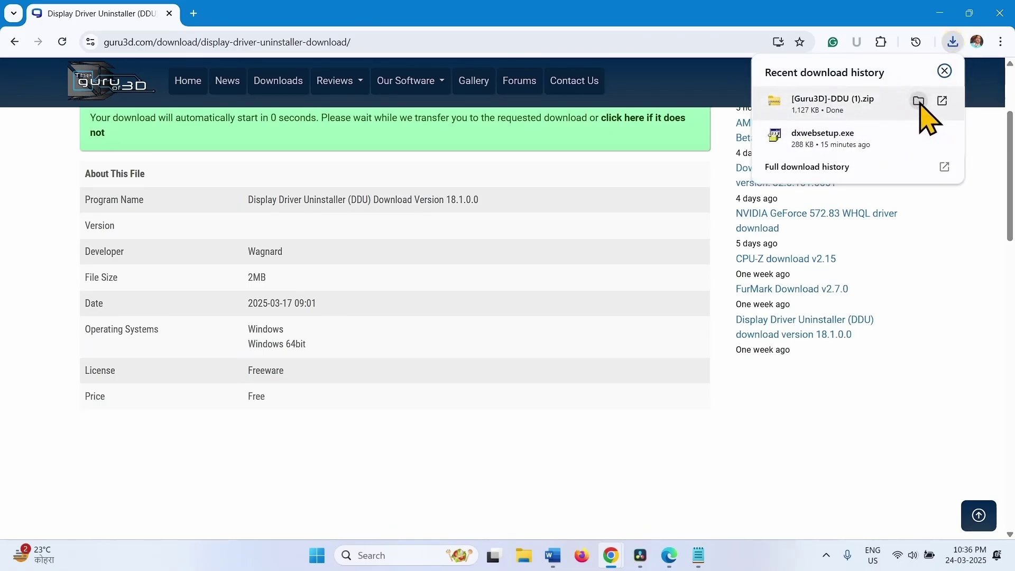
# Extract the DDU zip into a [Guru3D]-DDU (1) folder in Downloads.
pyautogui.click(919, 101)
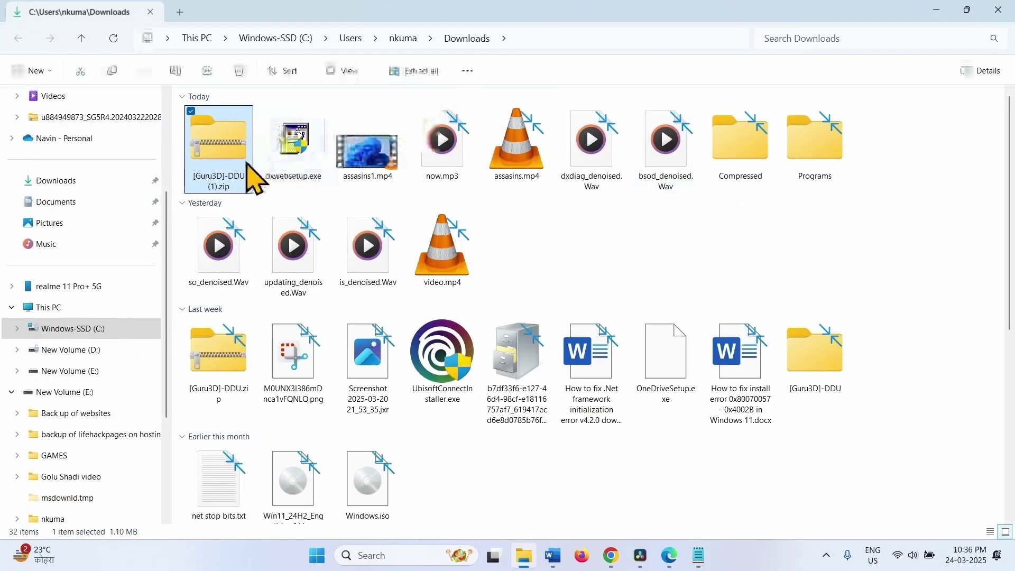
pyautogui.click(423, 71)
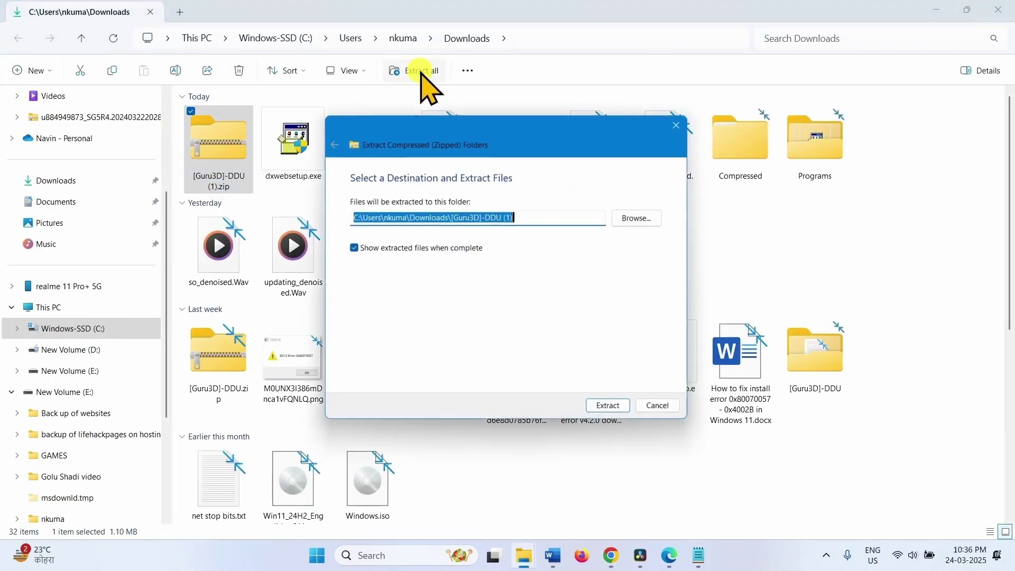
pyautogui.click(605, 412)
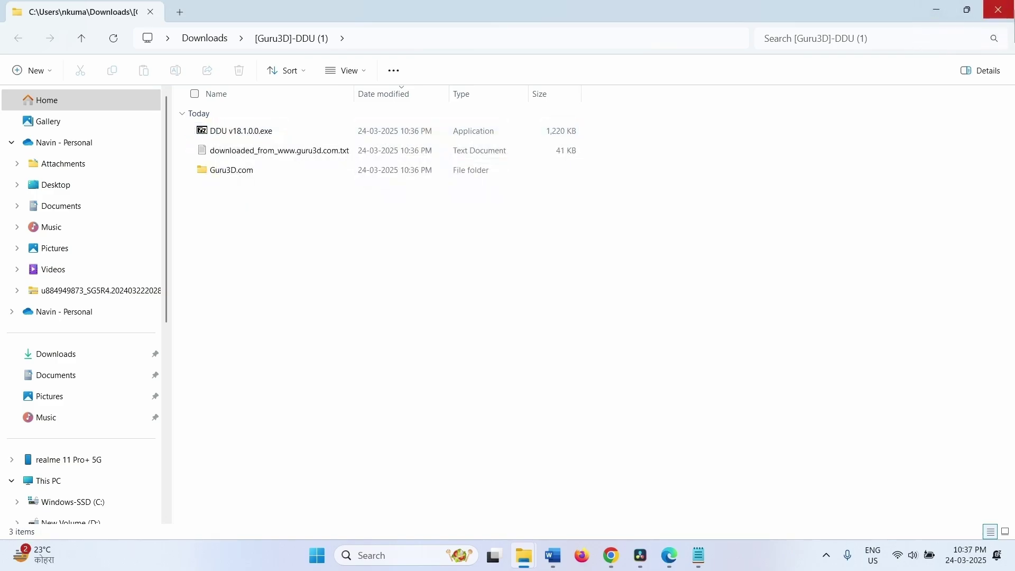
# Close both File Explorer windows and Chrome to return to the desktop.
pyautogui.click(1007, 11)
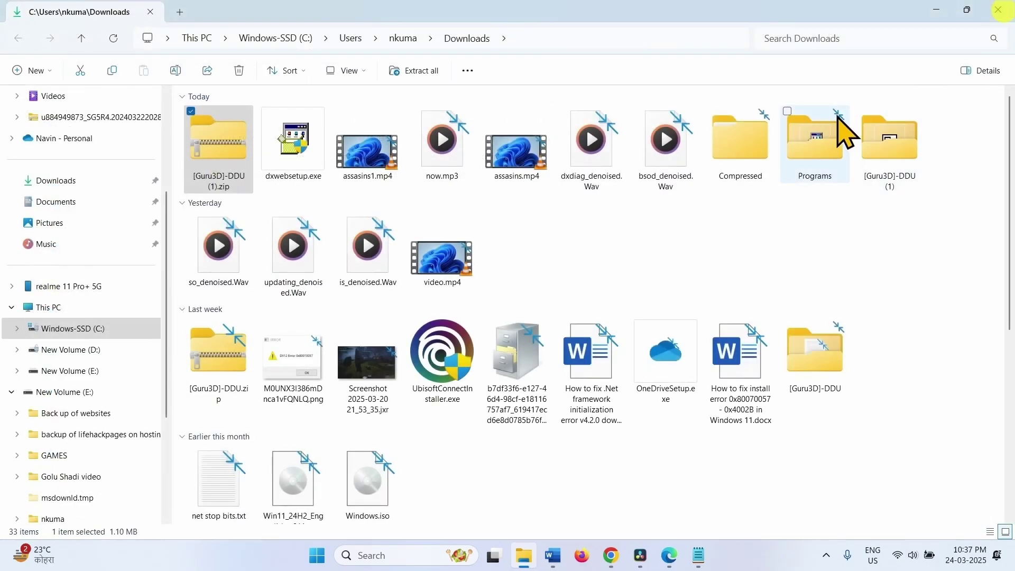
pyautogui.click(1000, 9)
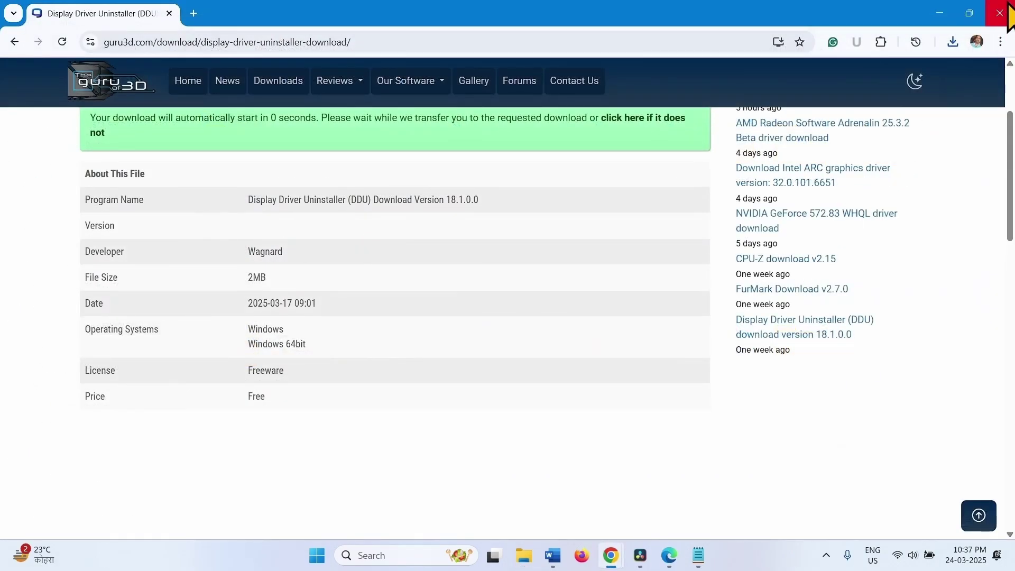
pyautogui.click(1008, 7)
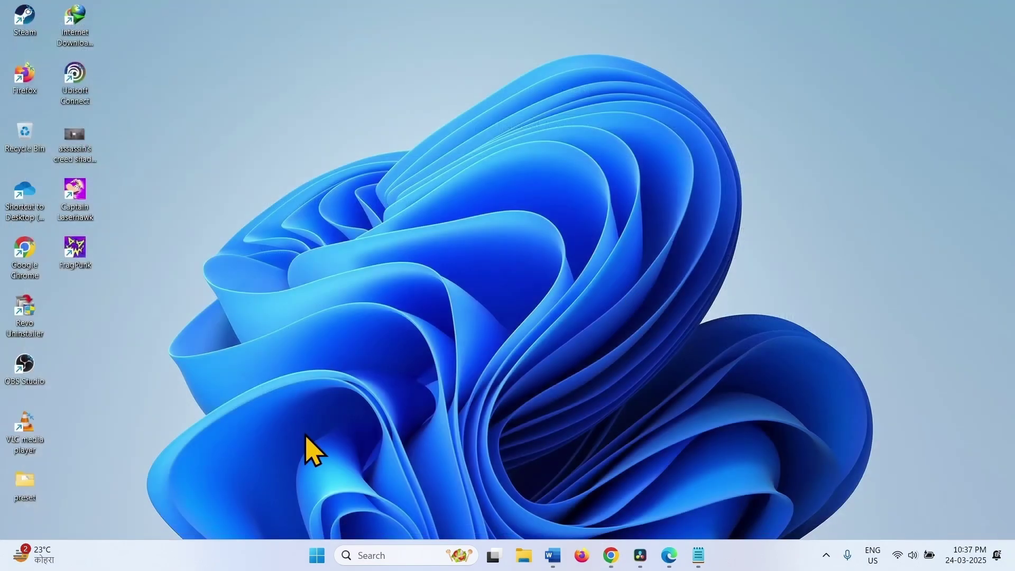
# Launch System Configuration via msconfig and tick Safe boot with the Network option on the Boot tab.
pyautogui.click(377, 555)
pyautogui.write('msco')
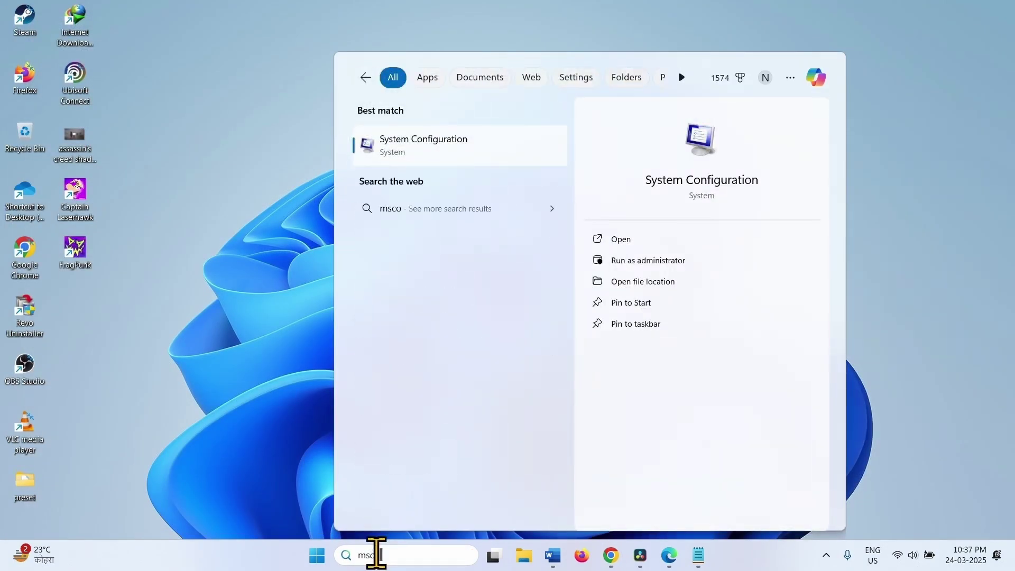
pyautogui.write('nfig')
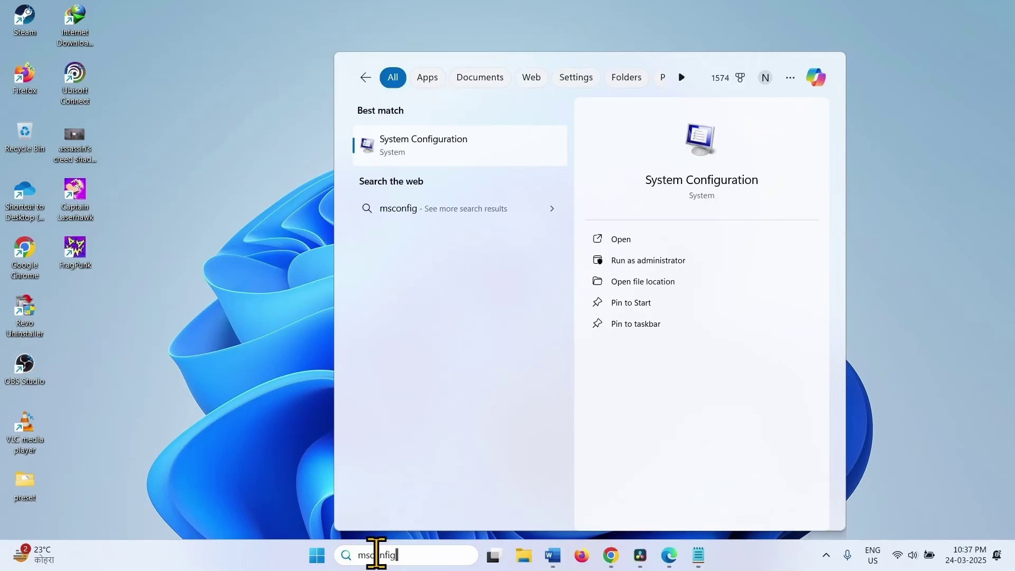
pyautogui.click(431, 140)
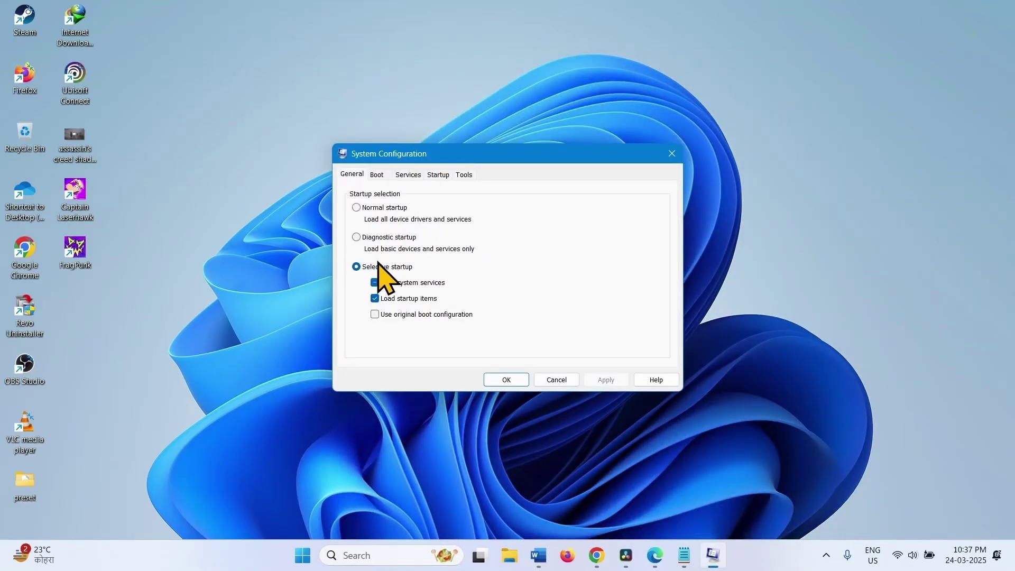
pyautogui.click(378, 176)
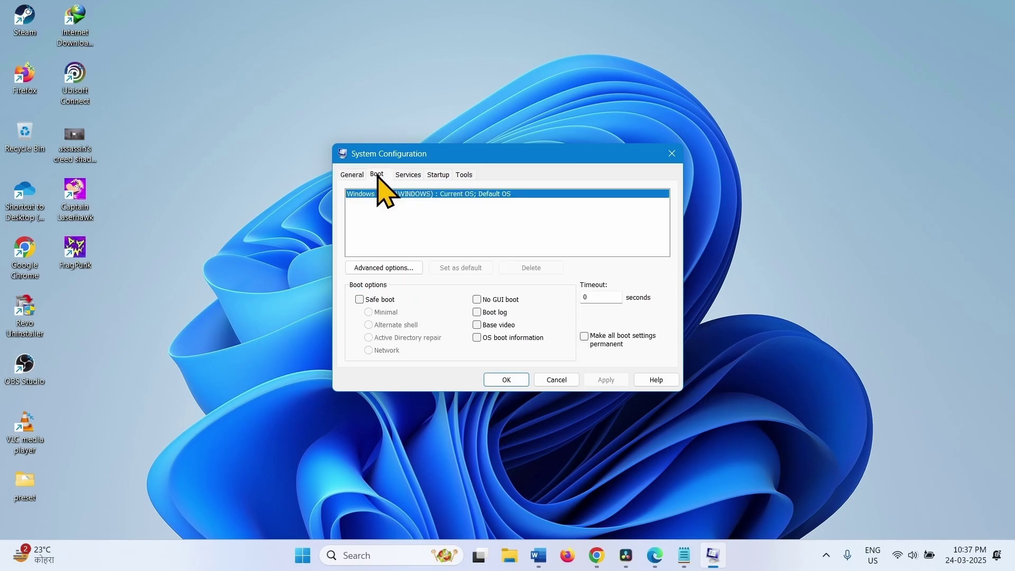
pyautogui.click(360, 300)
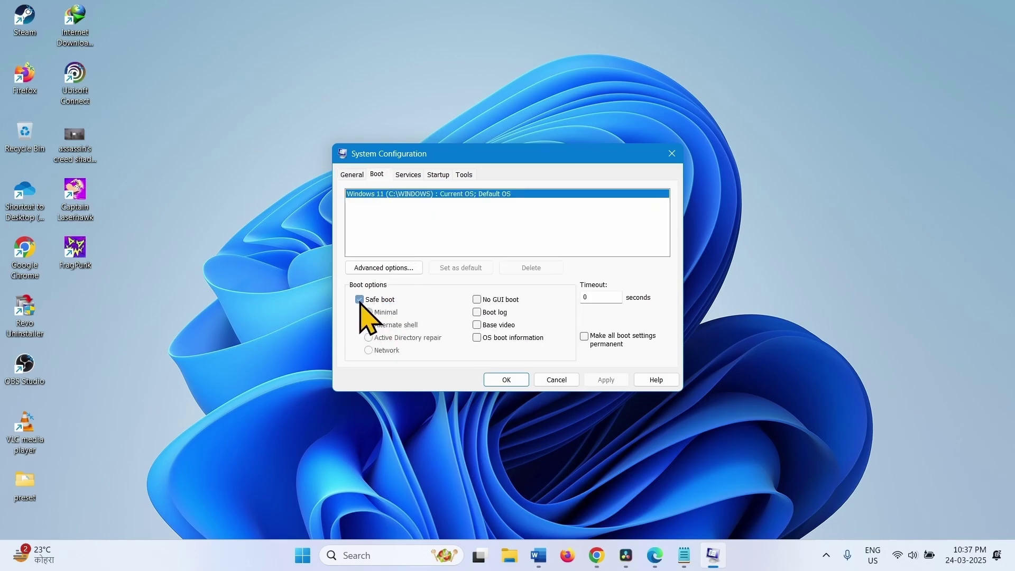
pyautogui.click(369, 351)
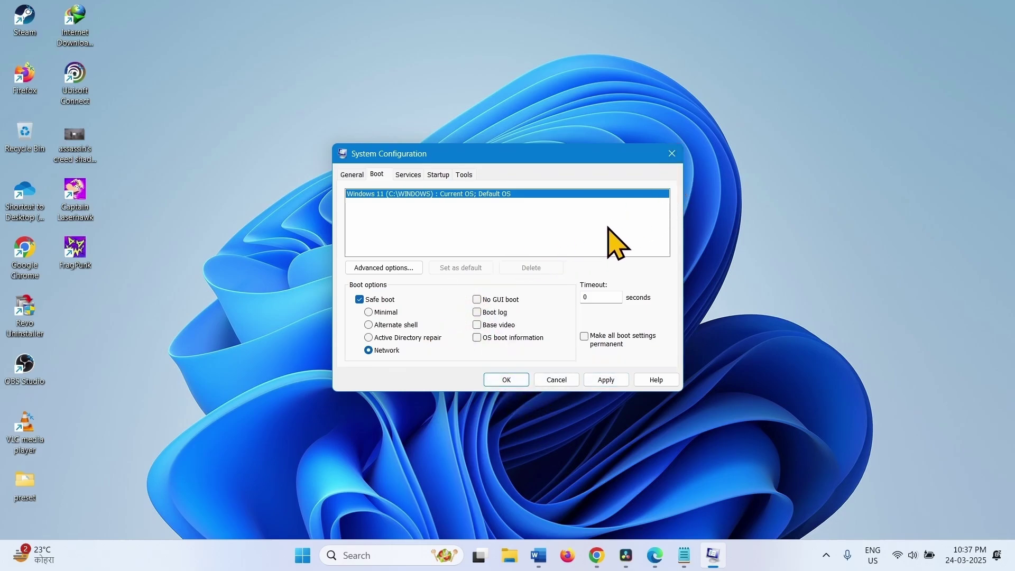
# Close System Configuration and open the [Guru3D]-DDU (1) folder in Downloads.
pyautogui.click(672, 154)
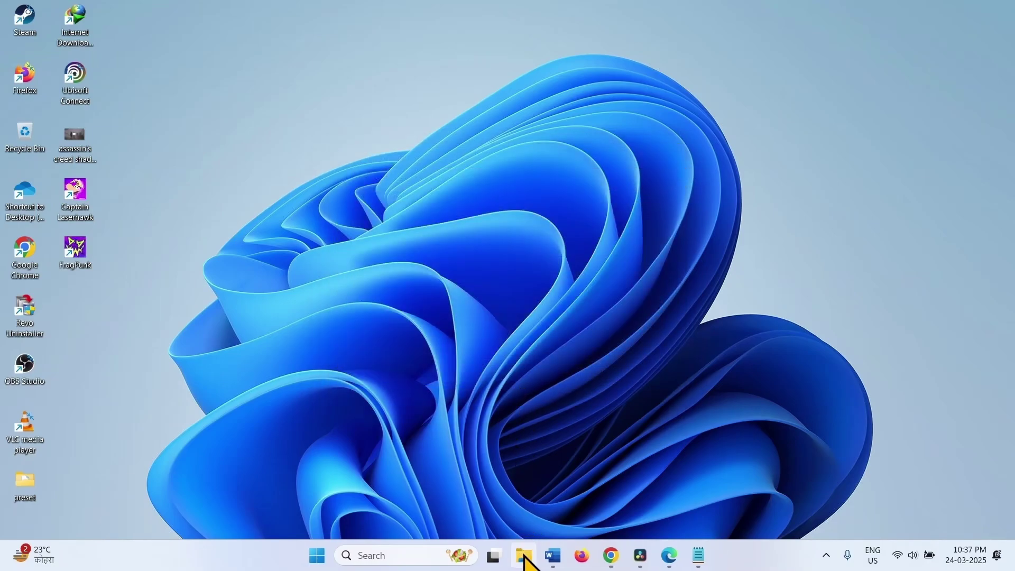
pyautogui.click(525, 556)
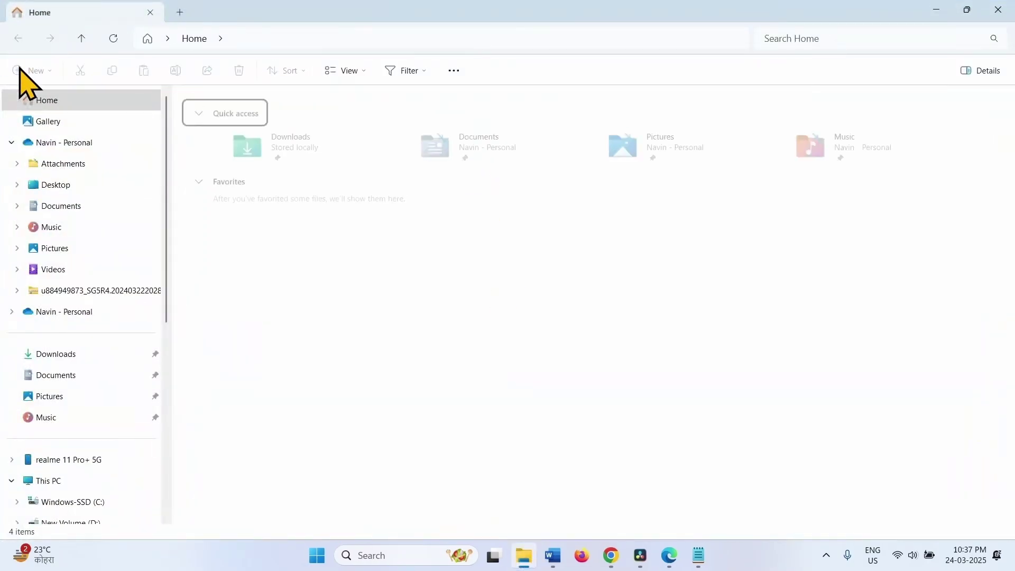
pyautogui.click(66, 356)
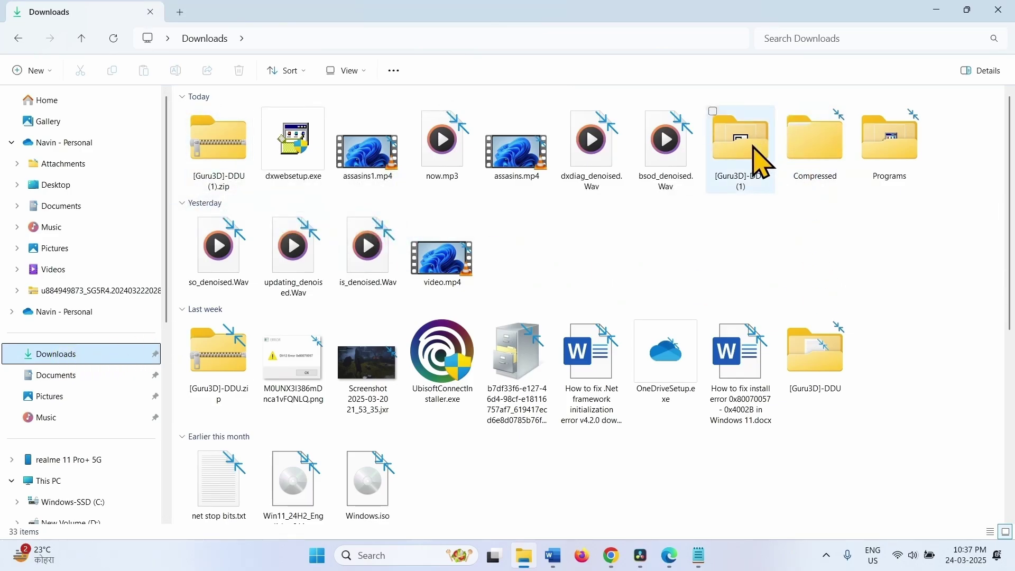
pyautogui.moveTo(746, 149)
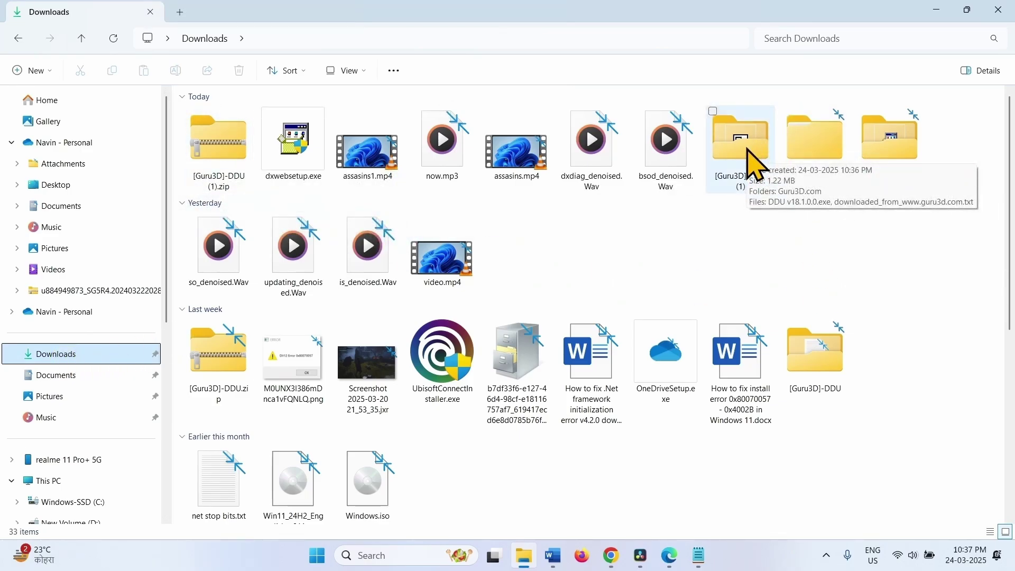
pyautogui.doubleClick(747, 148)
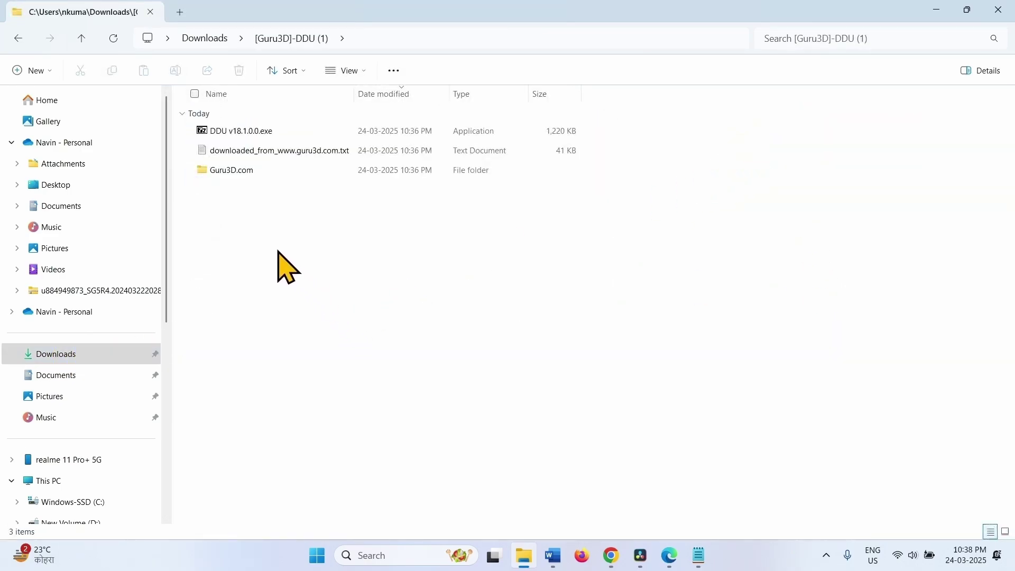
# Run the DDU self-extractor and open the extracted DDU v18.1.0.0 folder.
pyautogui.click(262, 170)
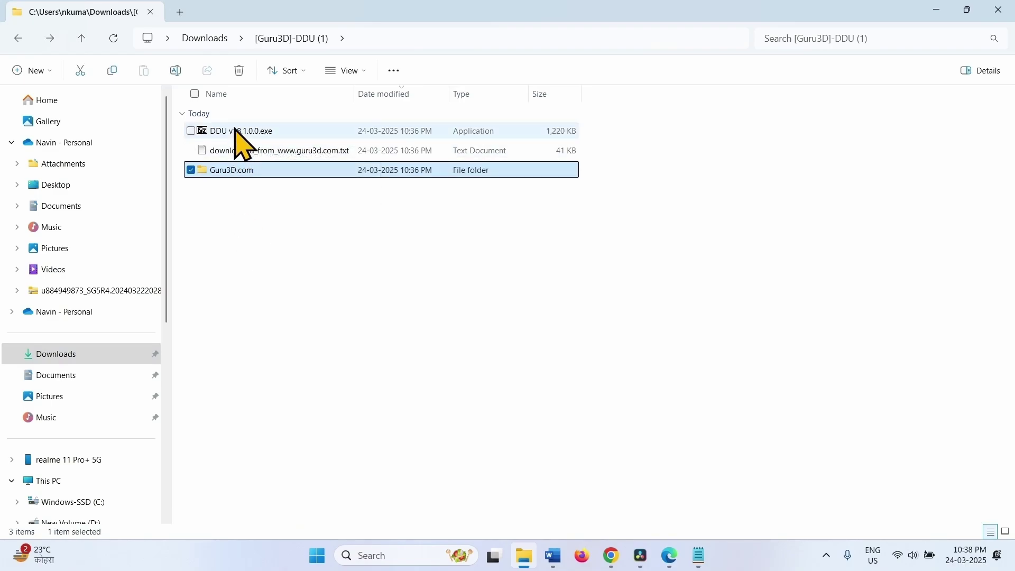
pyautogui.doubleClick(237, 132)
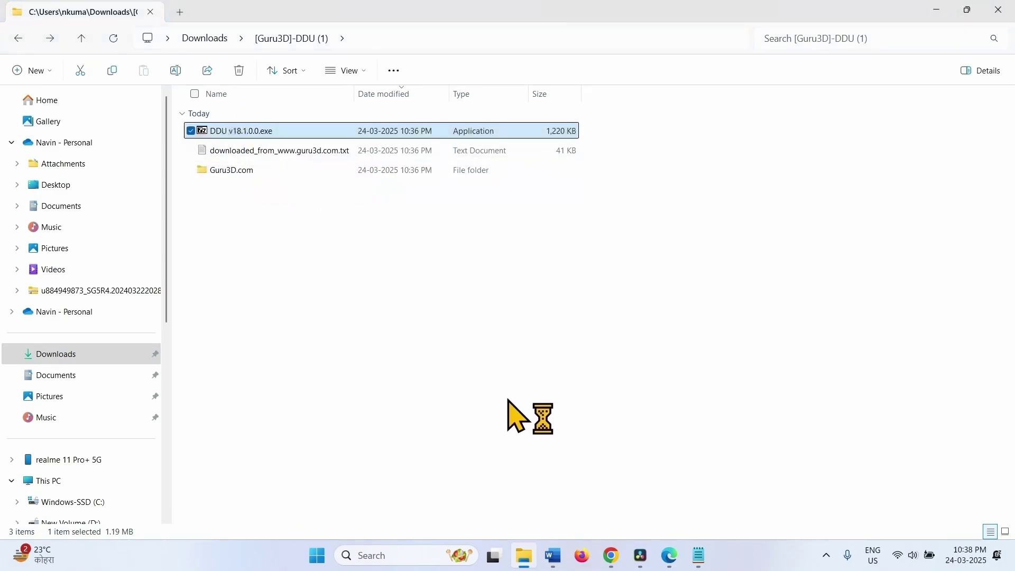
pyautogui.click(526, 300)
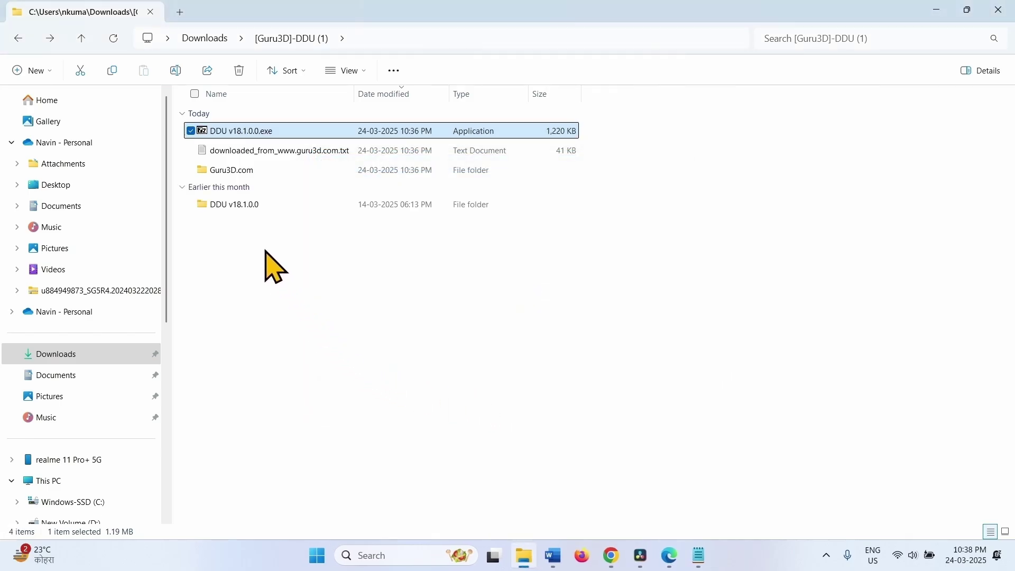
pyautogui.doubleClick(240, 206)
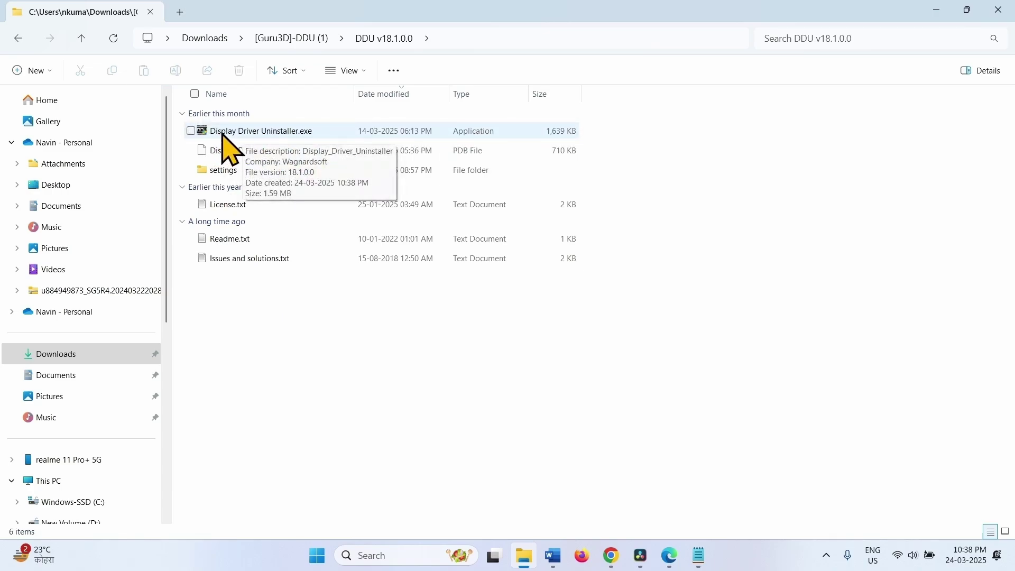
# Launch Display Driver Uninstaller with admin rights, set device type to GPU, then close it.
pyautogui.doubleClick(301, 133)
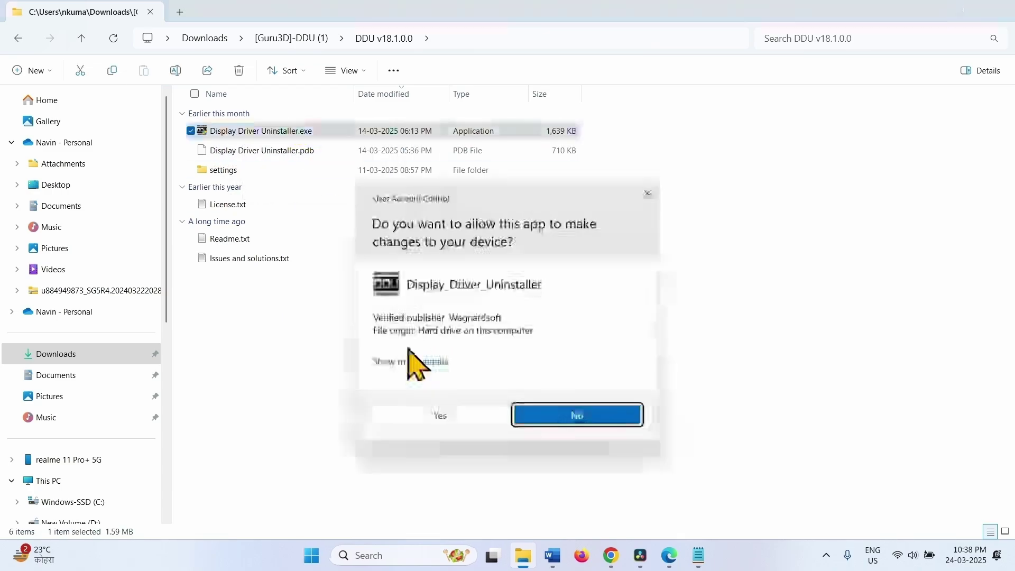
pyautogui.click(418, 415)
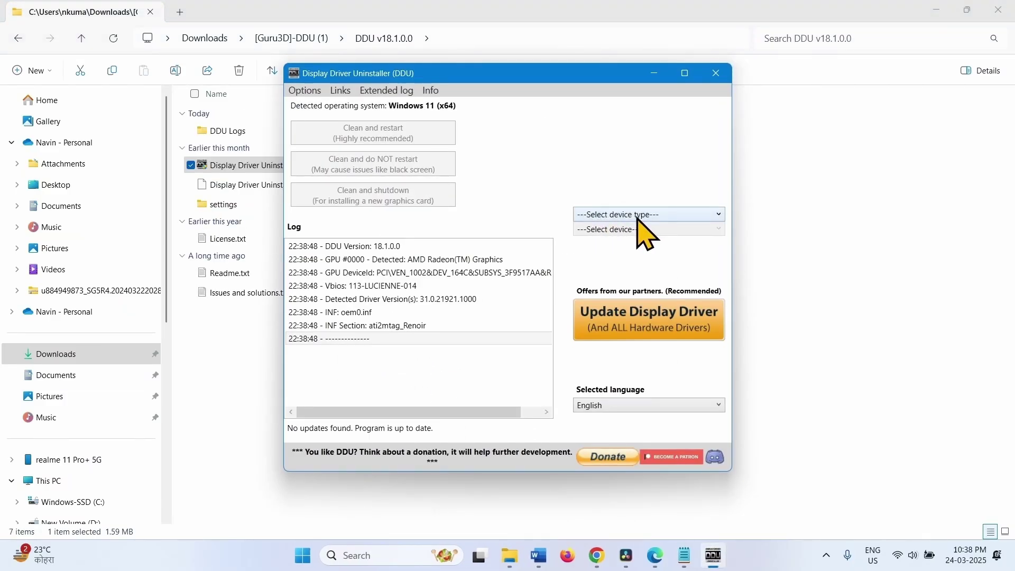
pyautogui.click(638, 215)
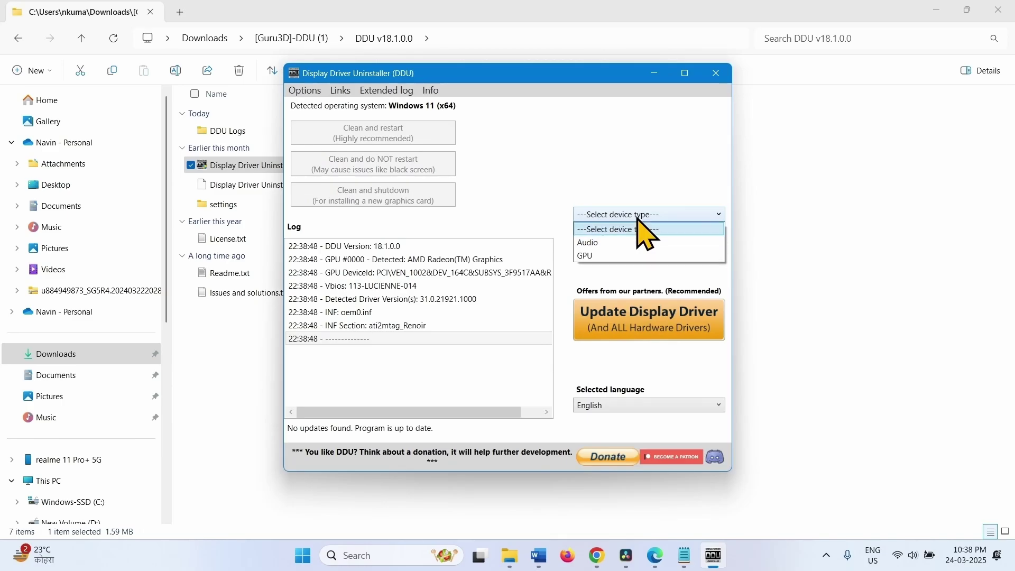
pyautogui.click(606, 256)
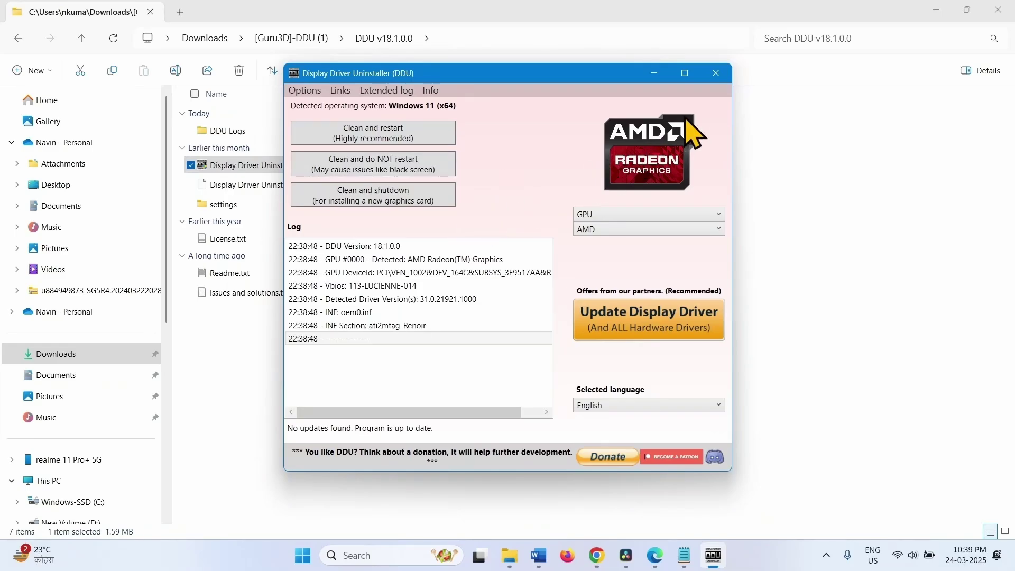
pyautogui.click(716, 73)
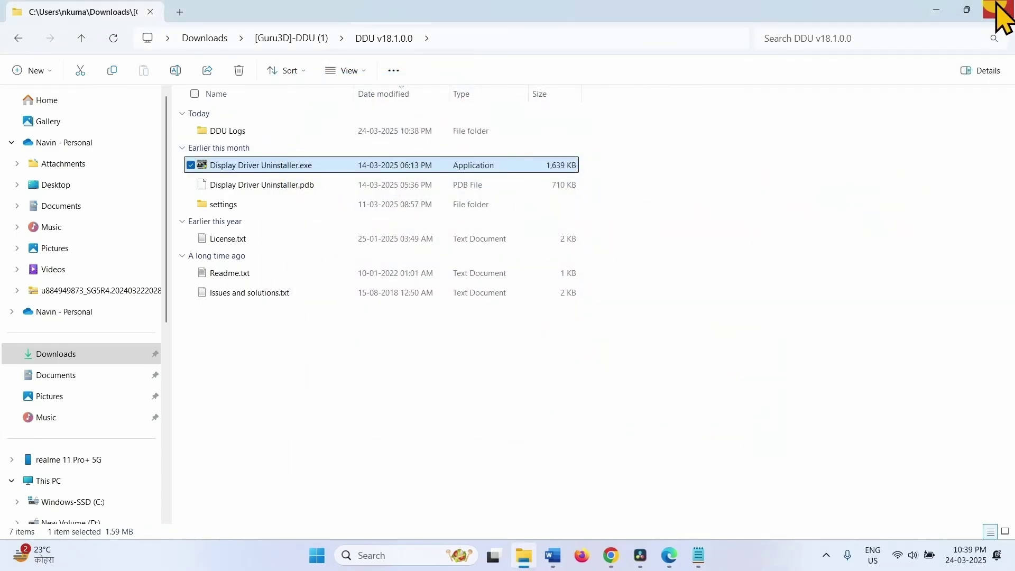
# Close File Explorer and reopen System Configuration's Boot tab via msconfig.
pyautogui.click(998, 9)
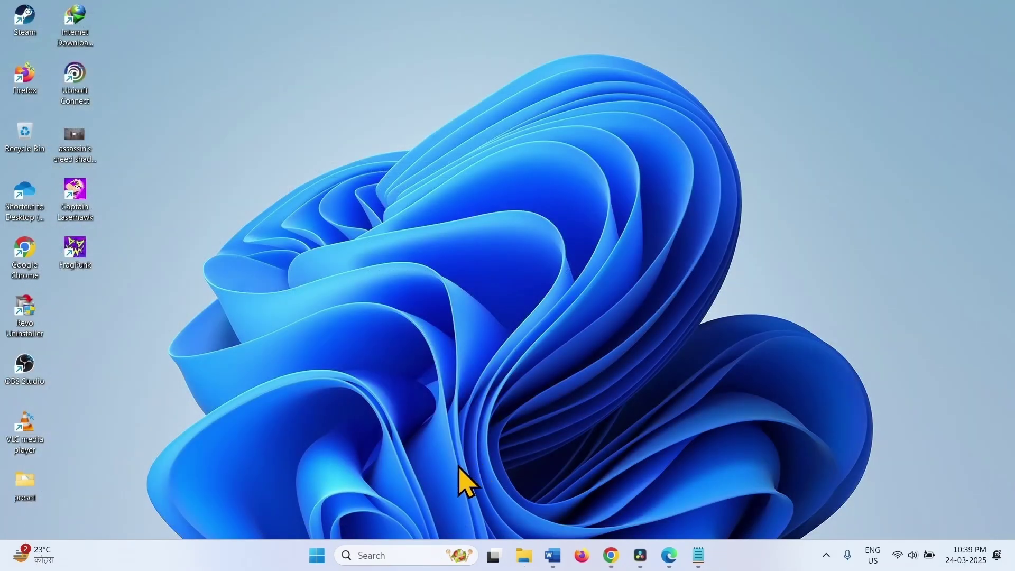
pyautogui.click(386, 554)
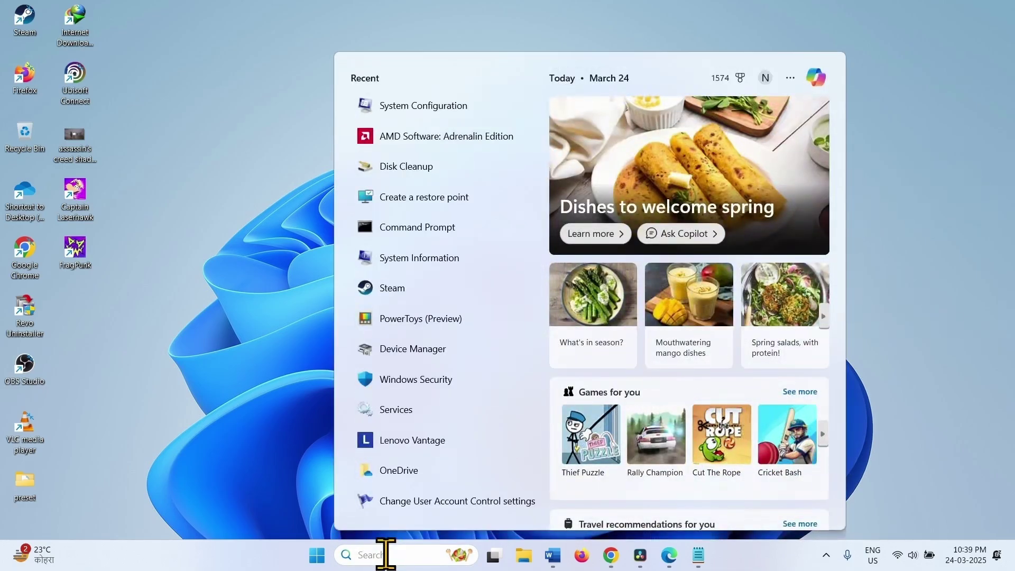
pyautogui.write('mscon')
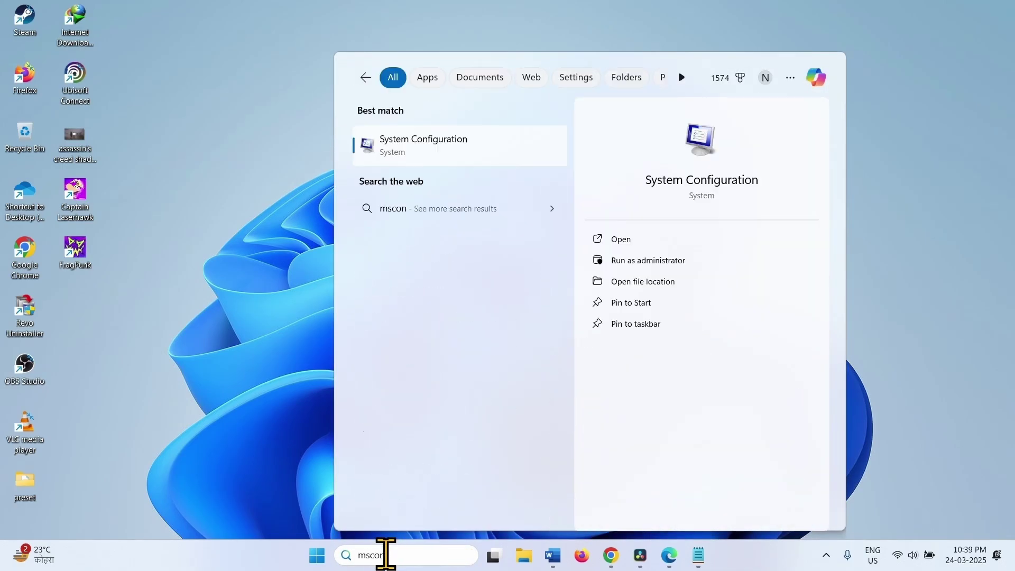
pyautogui.write('fig')
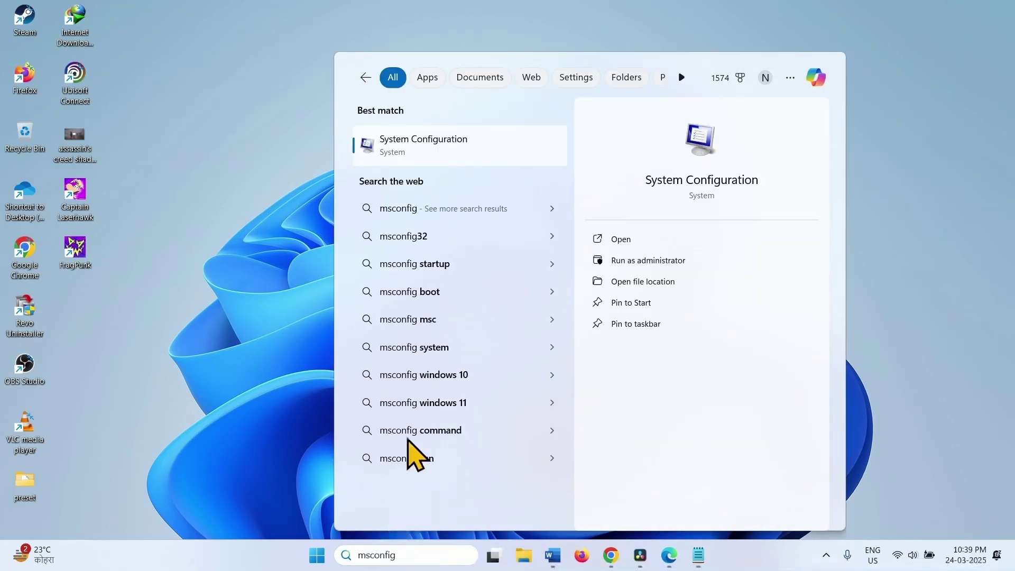
pyautogui.click(424, 153)
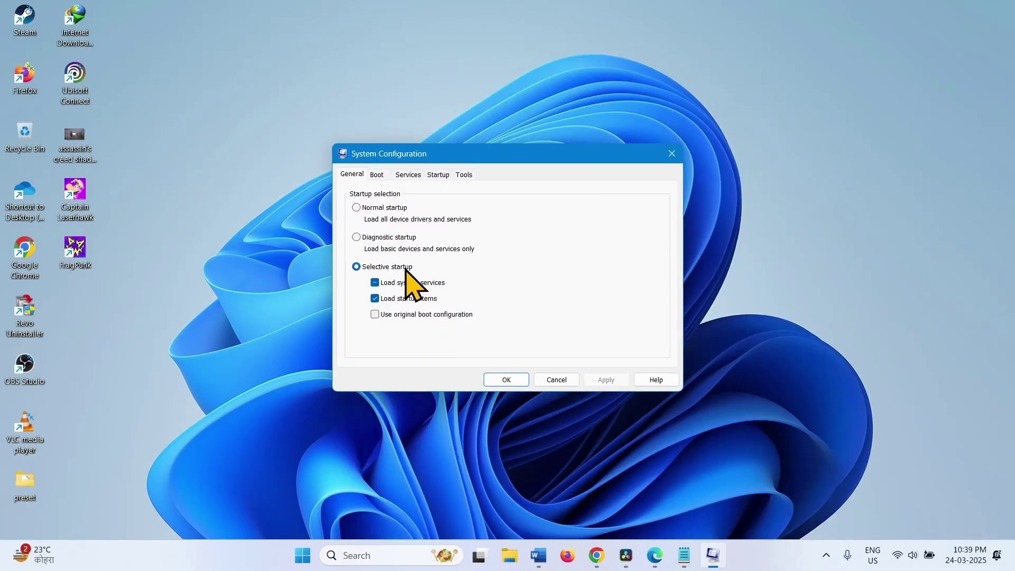
pyautogui.click(376, 175)
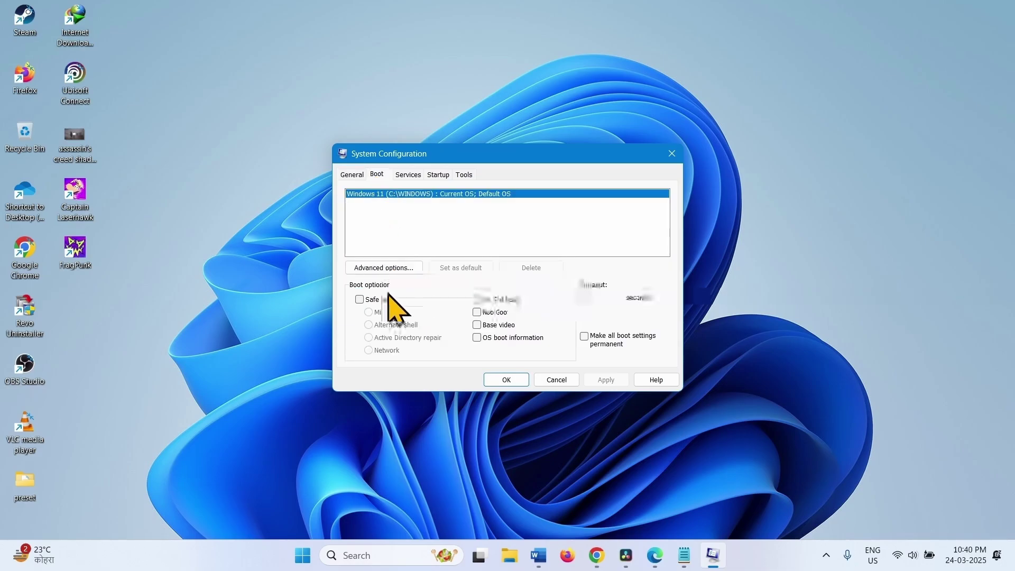
# Leave Safe boot unticked, save with OK, and choose Exit without restart.
pyautogui.click(359, 300)
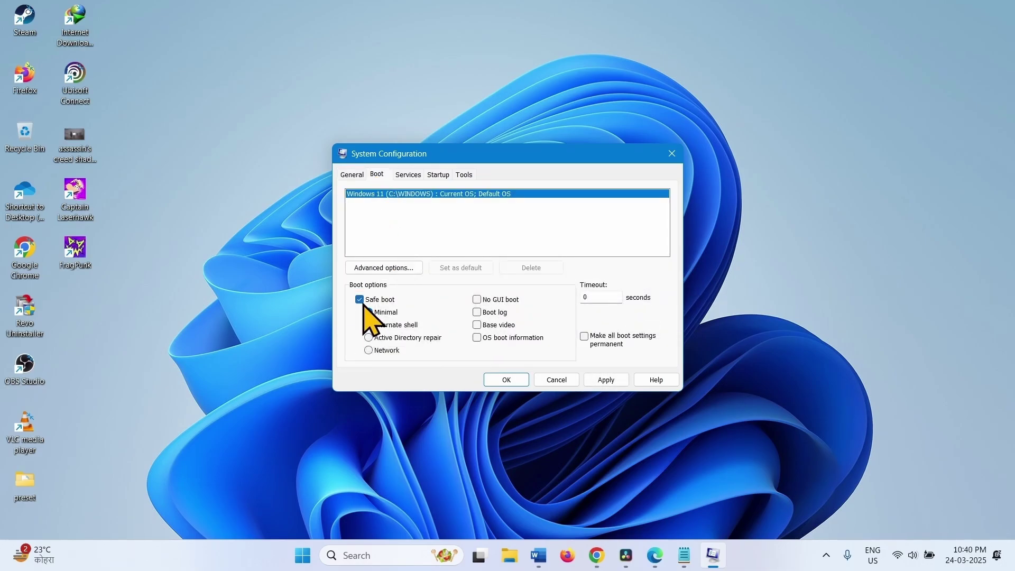
pyautogui.click(360, 300)
pyautogui.click(360, 299)
pyautogui.click(359, 299)
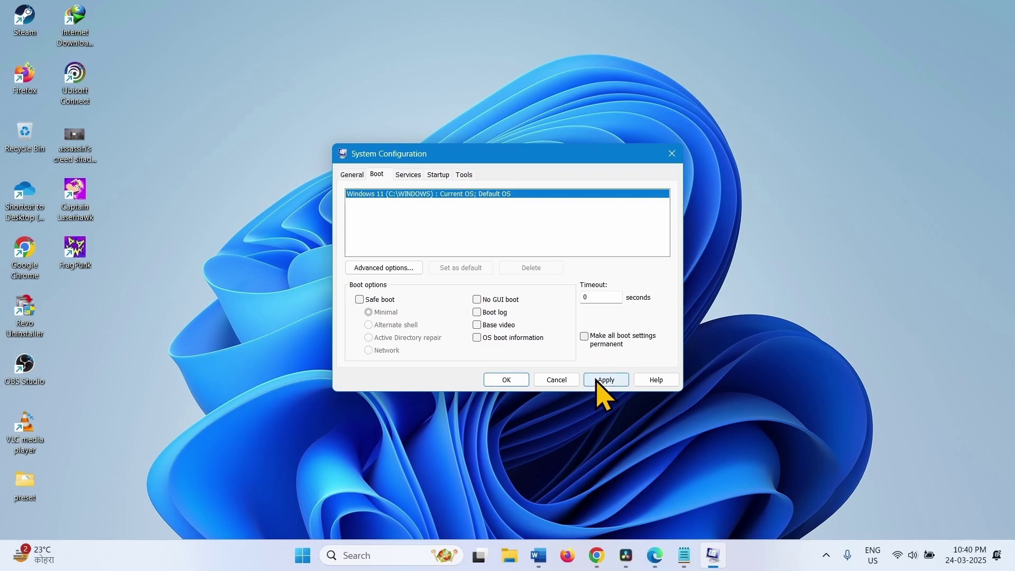
pyautogui.click(503, 380)
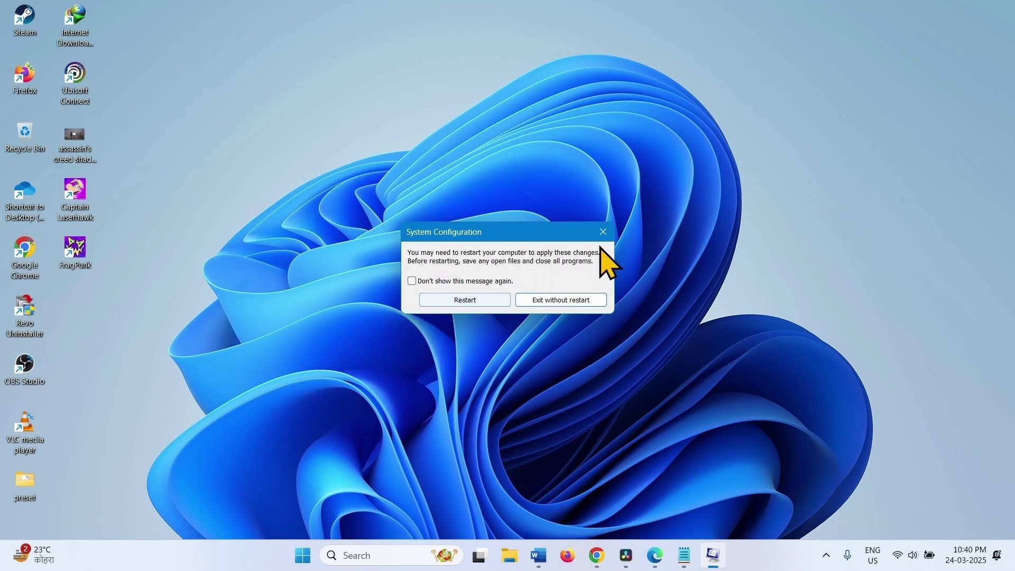
pyautogui.click(604, 232)
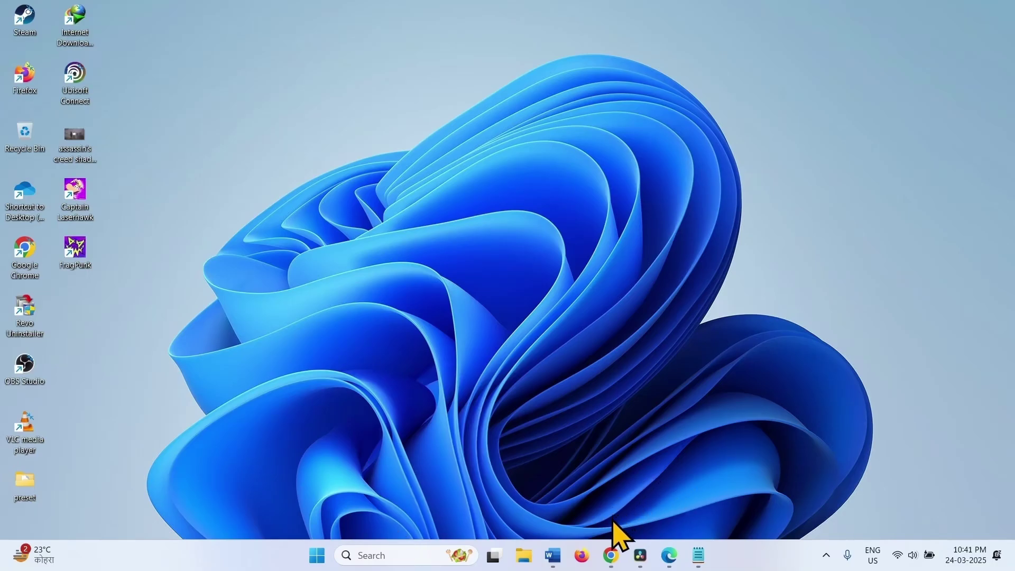
# In a new maximized Chrome window, search 'nvidia driver', open NVIDIA's driver page and accept cookies.
pyautogui.rightClick(612, 556)
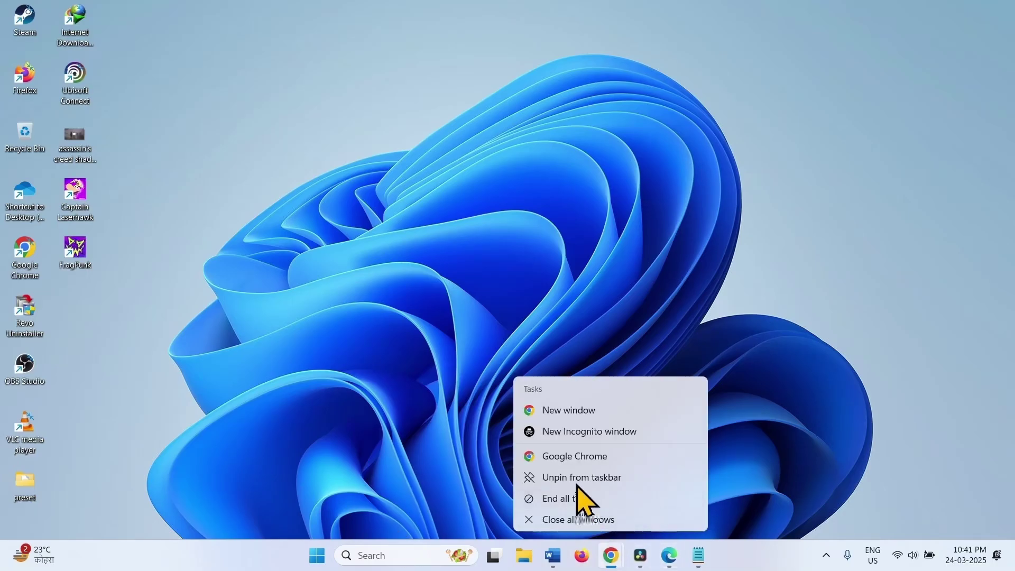
pyautogui.click(575, 458)
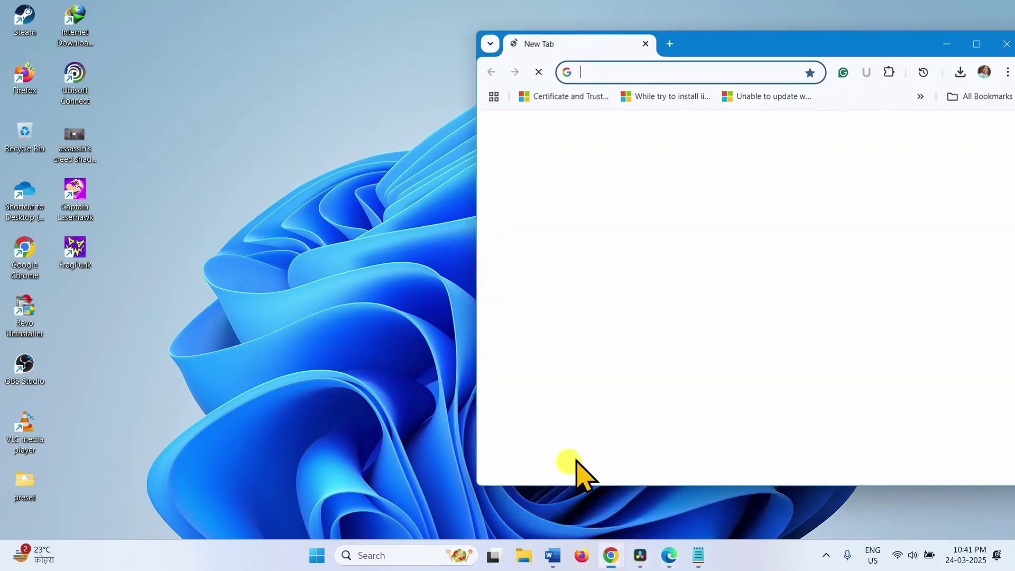
pyautogui.click(977, 44)
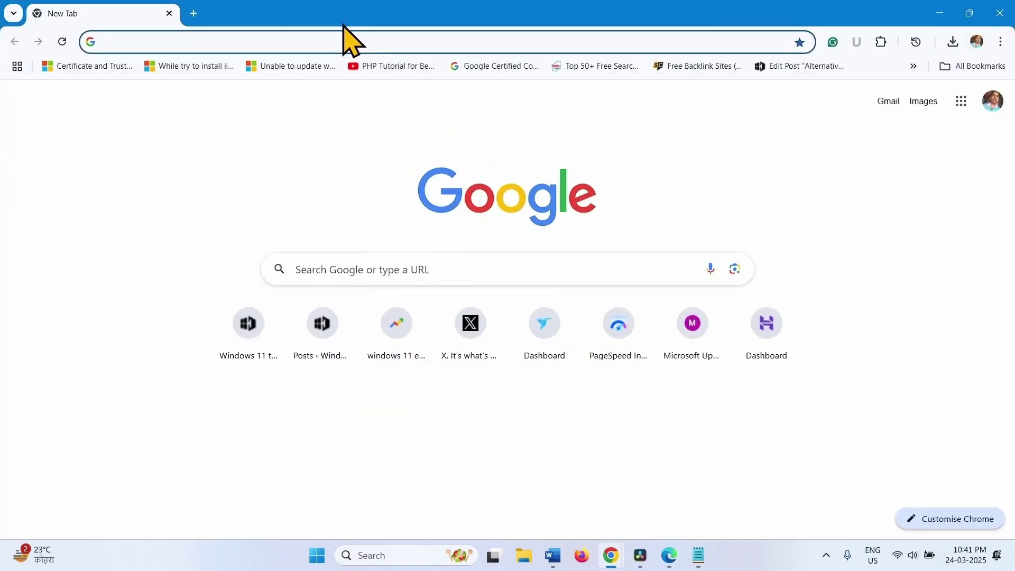
pyautogui.write('nvidia d')
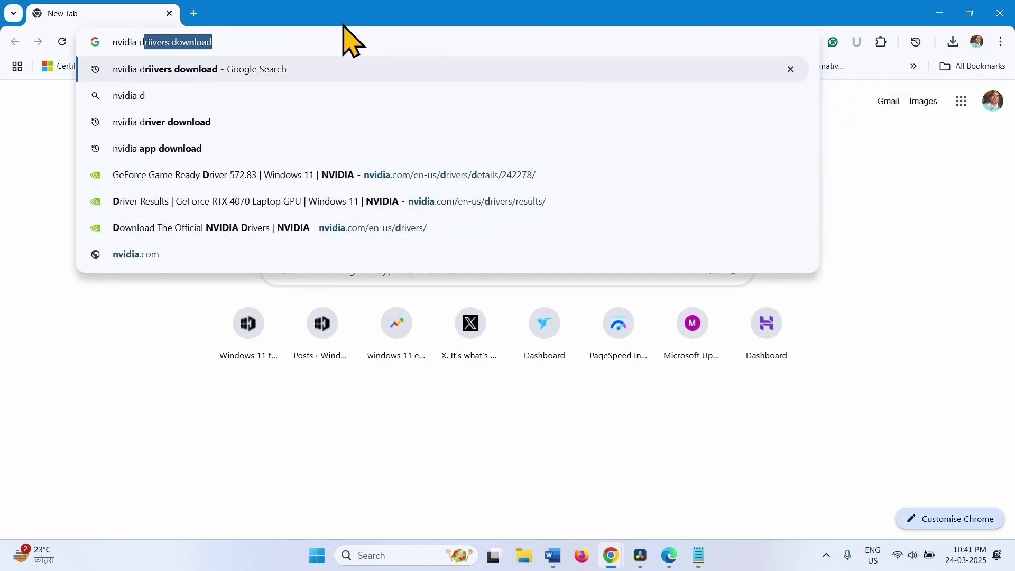
pyautogui.write('river')
pyautogui.click(98, 94)
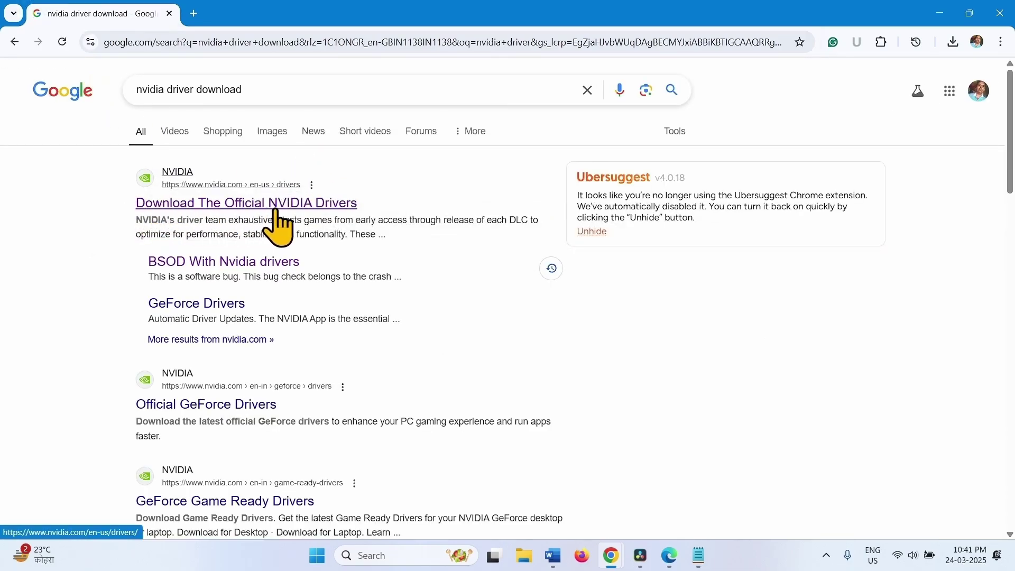
pyautogui.click(298, 206)
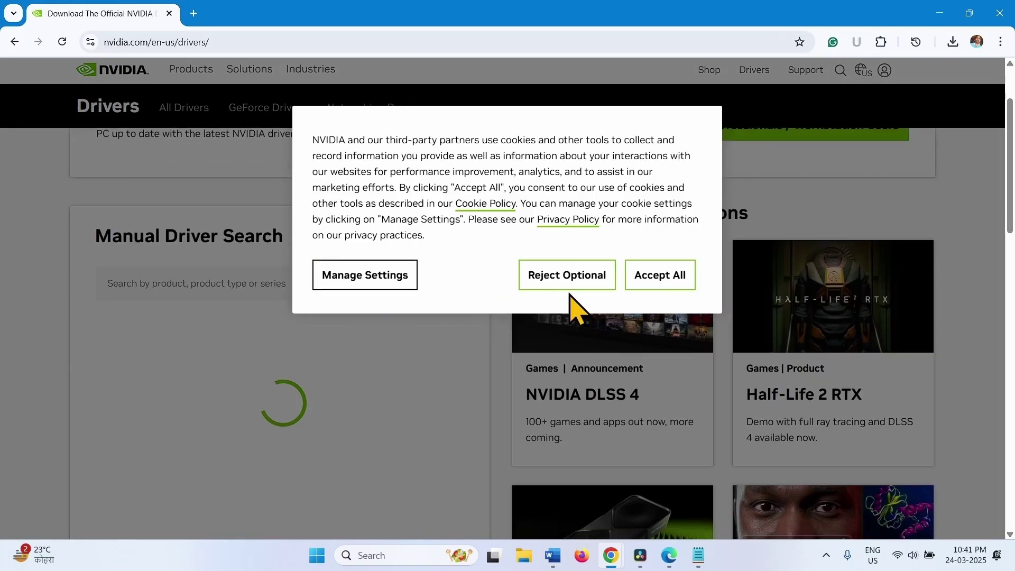
pyautogui.click(650, 271)
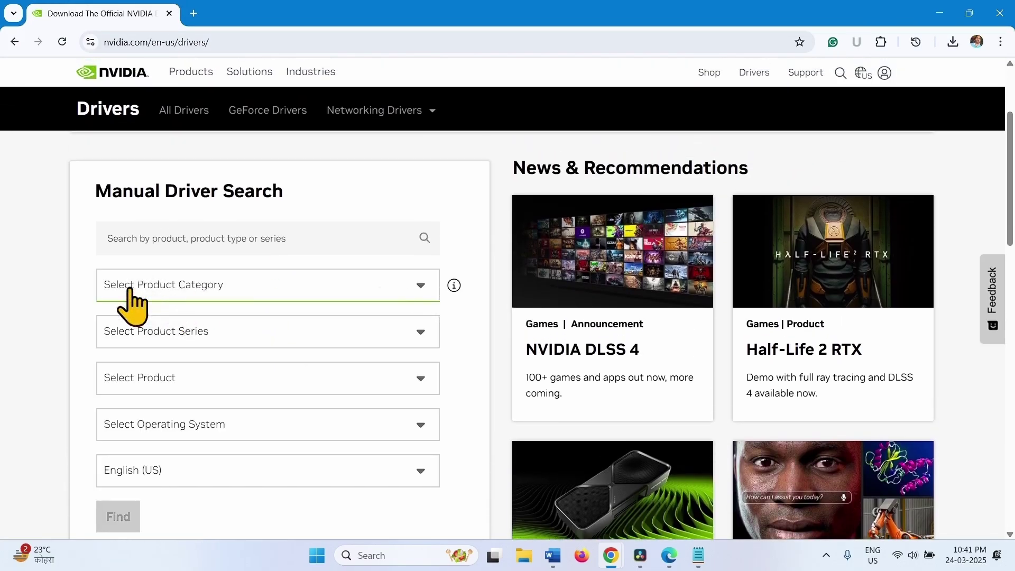
# Set the manual driver search to GeForce, GeForce RTX 50 Series, NVIDIA GeForce RTX 5080.
pyautogui.click(129, 290)
pyautogui.click(126, 322)
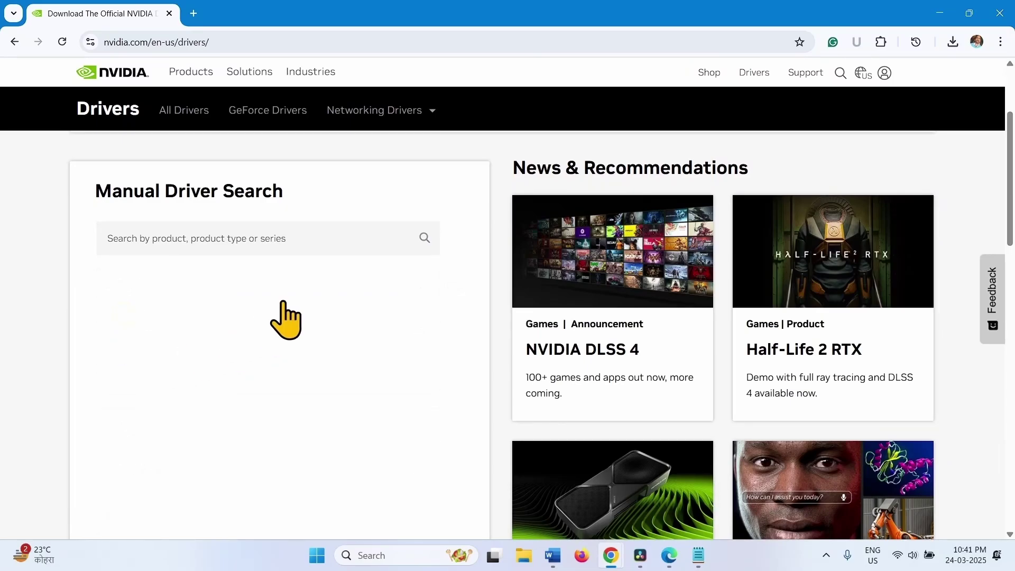
pyautogui.scroll(-1, 290, 313)
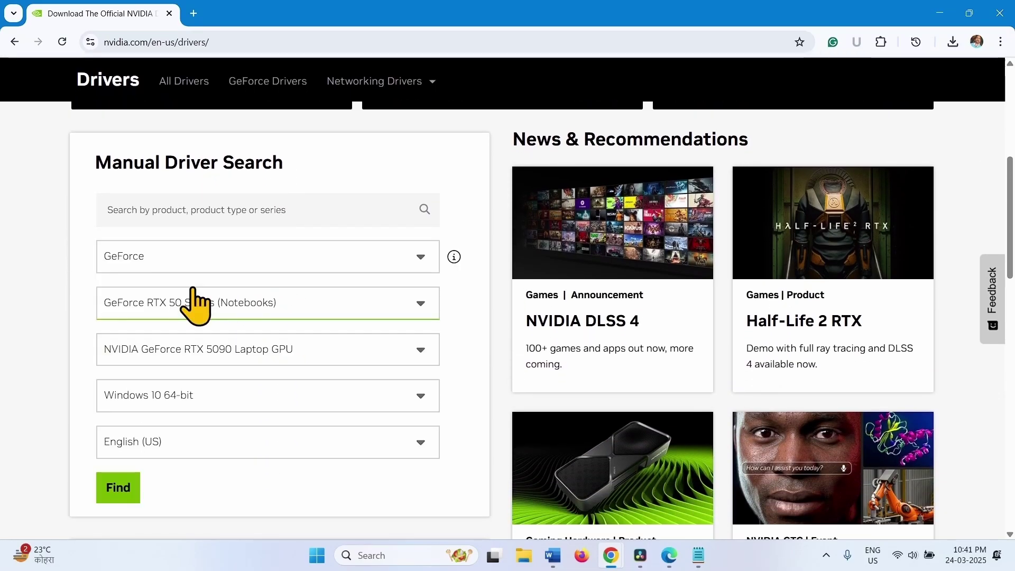
pyautogui.click(421, 306)
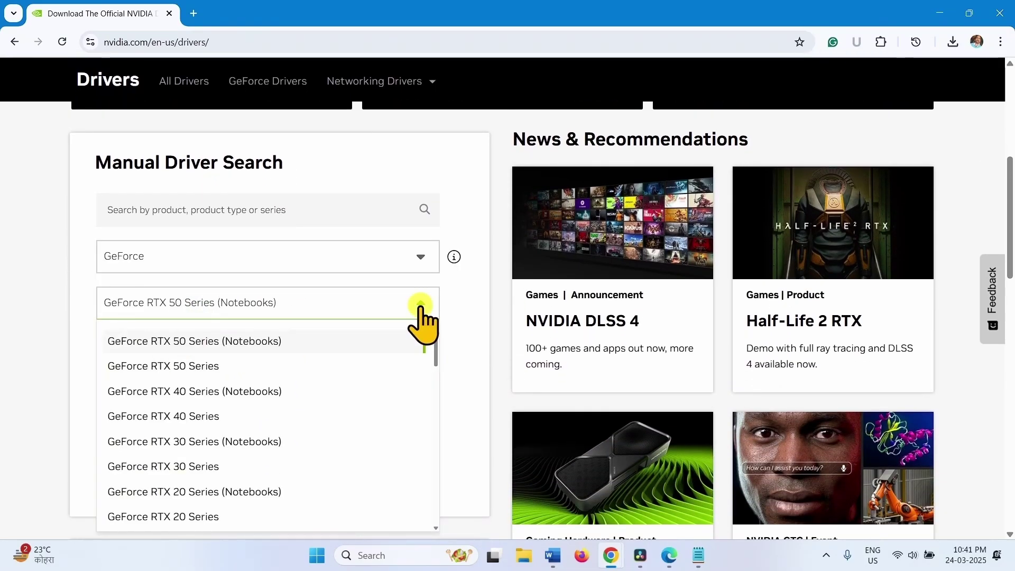
pyautogui.click(421, 308)
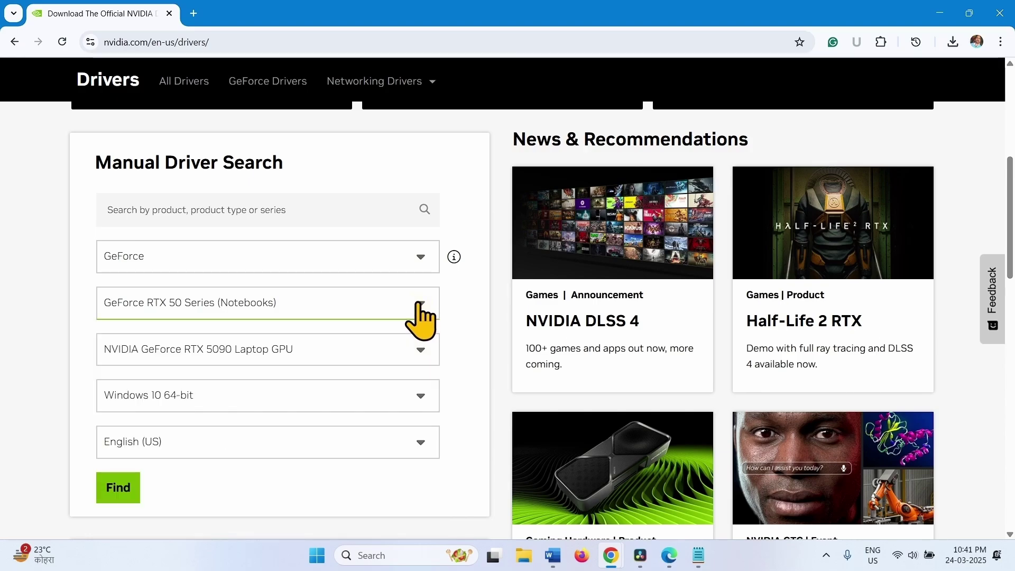
pyautogui.click(421, 304)
pyautogui.click(225, 370)
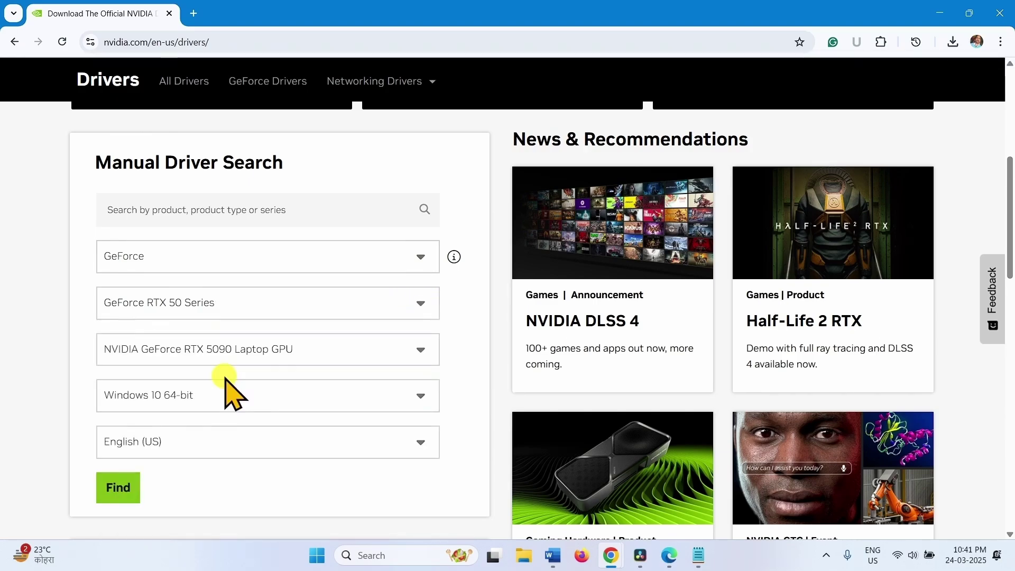
pyautogui.scroll(-3, 388, 296)
pyautogui.click(420, 224)
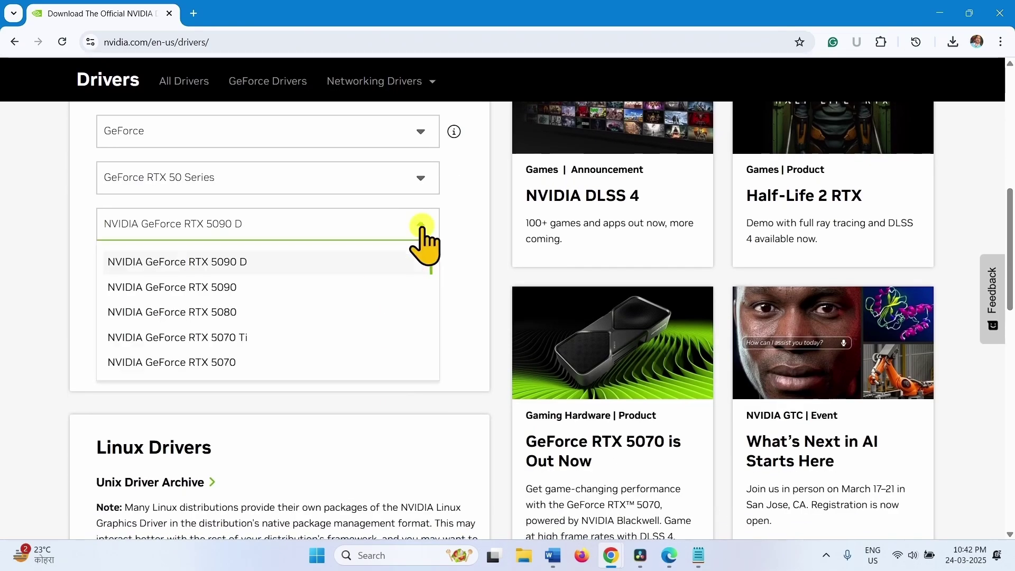
pyautogui.click(248, 313)
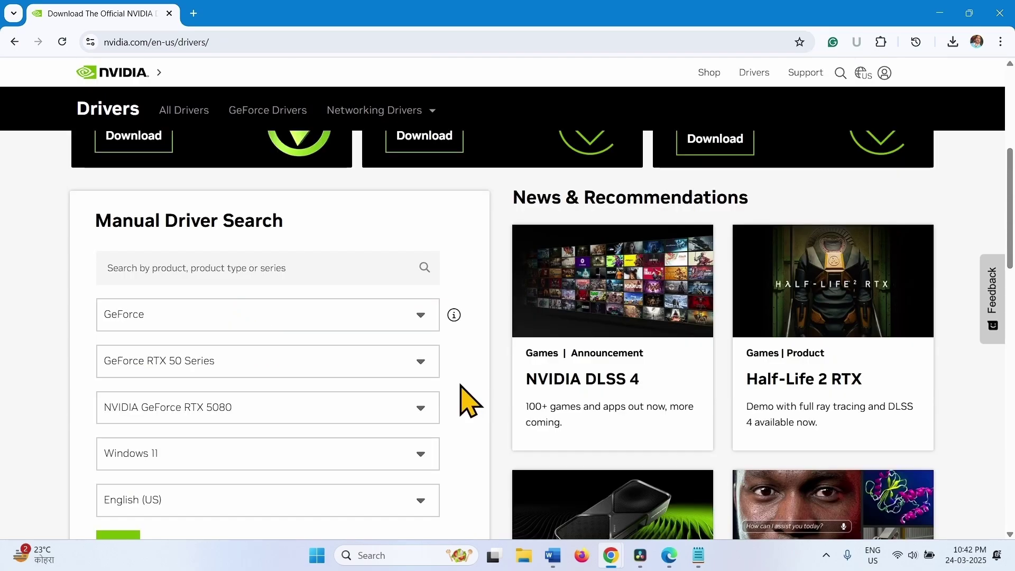
pyautogui.click(398, 554)
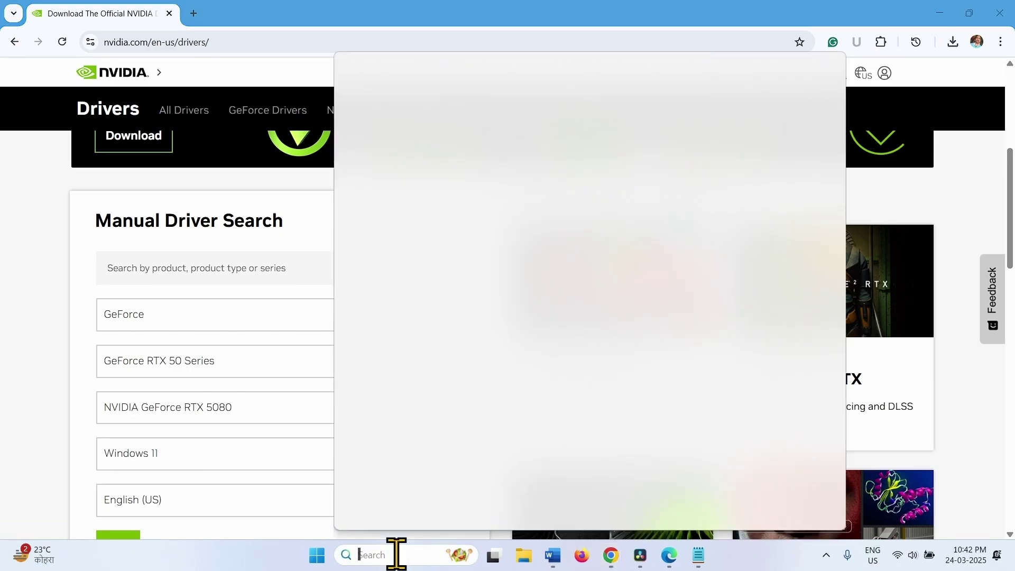
pyautogui.write('system')
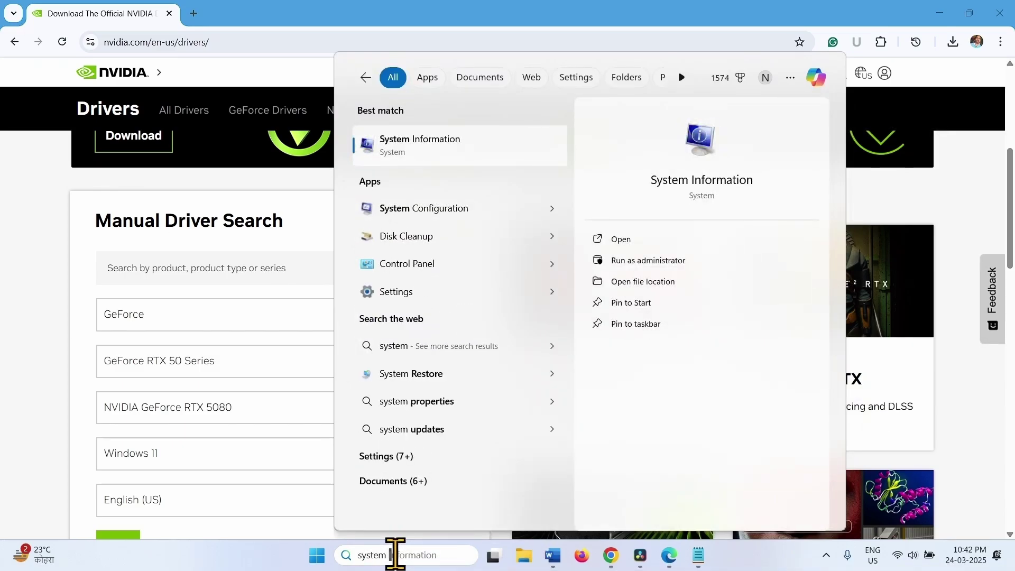
pyautogui.write(' info')
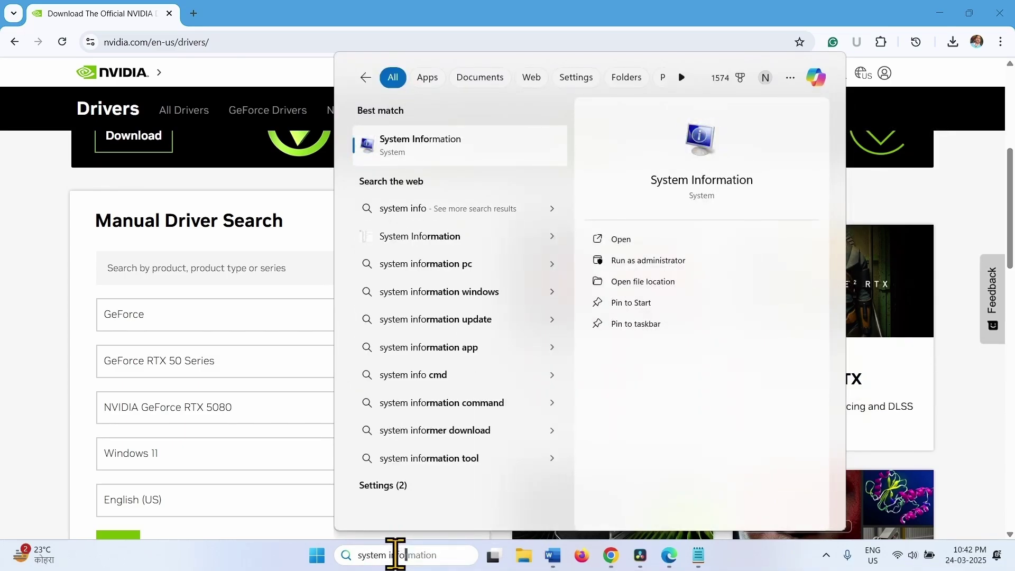
pyautogui.click(446, 158)
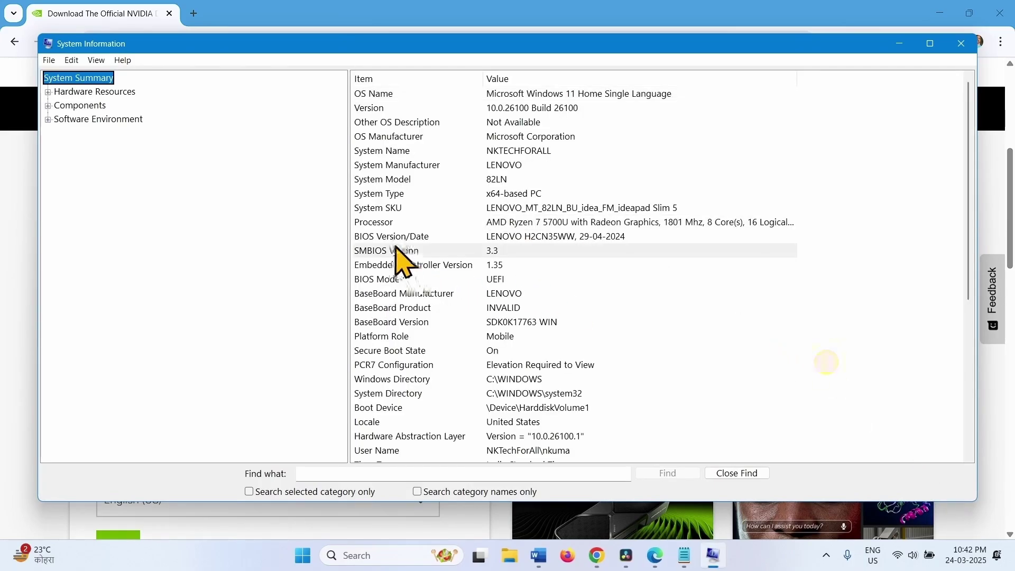
pyautogui.click(380, 224)
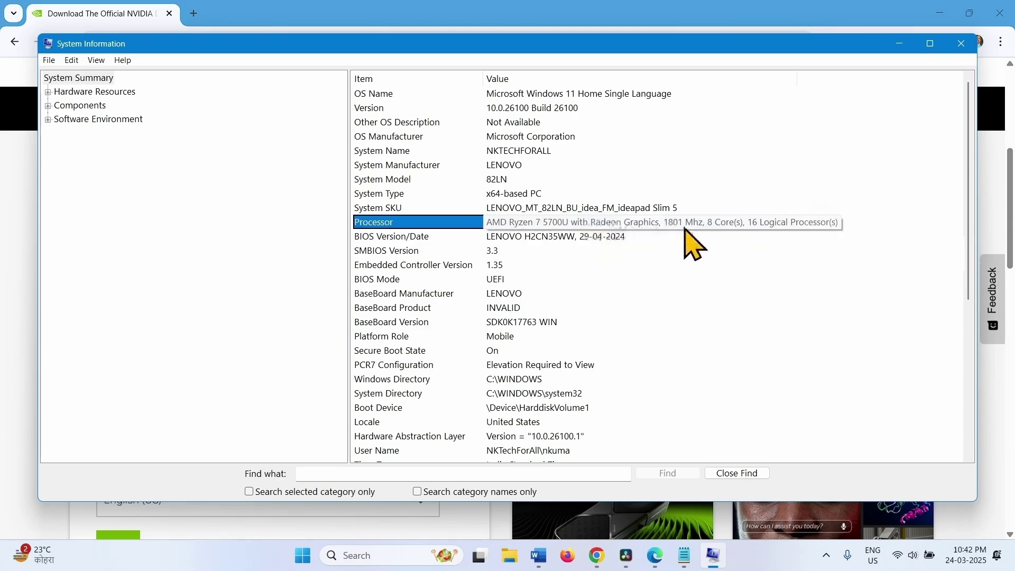
# Find RTX 5080 drivers and open the GeForce Game Ready Driver 572.83 details page.
pyautogui.click(961, 44)
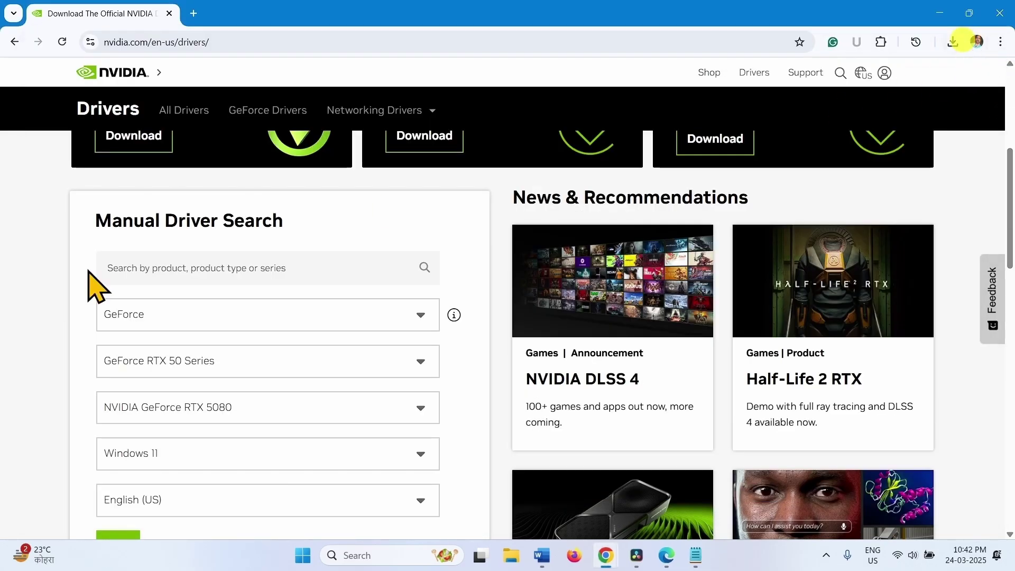
pyautogui.scroll(-5, 226, 306)
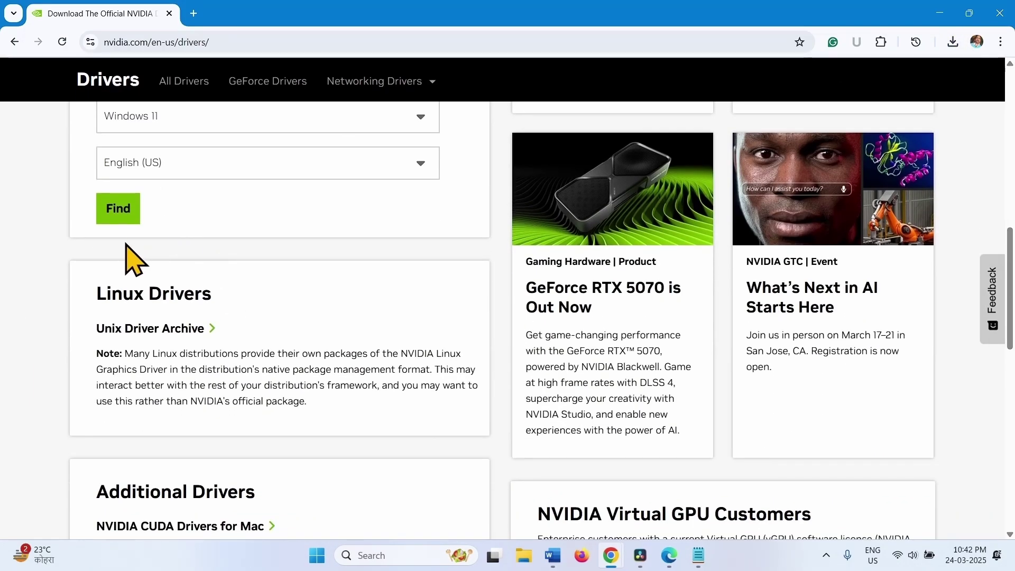
pyautogui.click(116, 209)
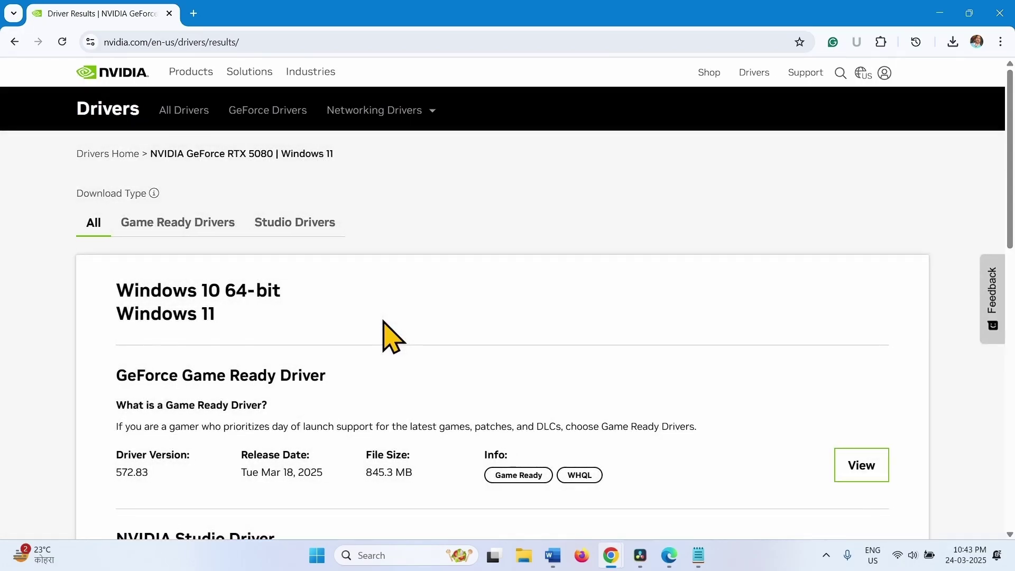
pyautogui.scroll(-3, 383, 322)
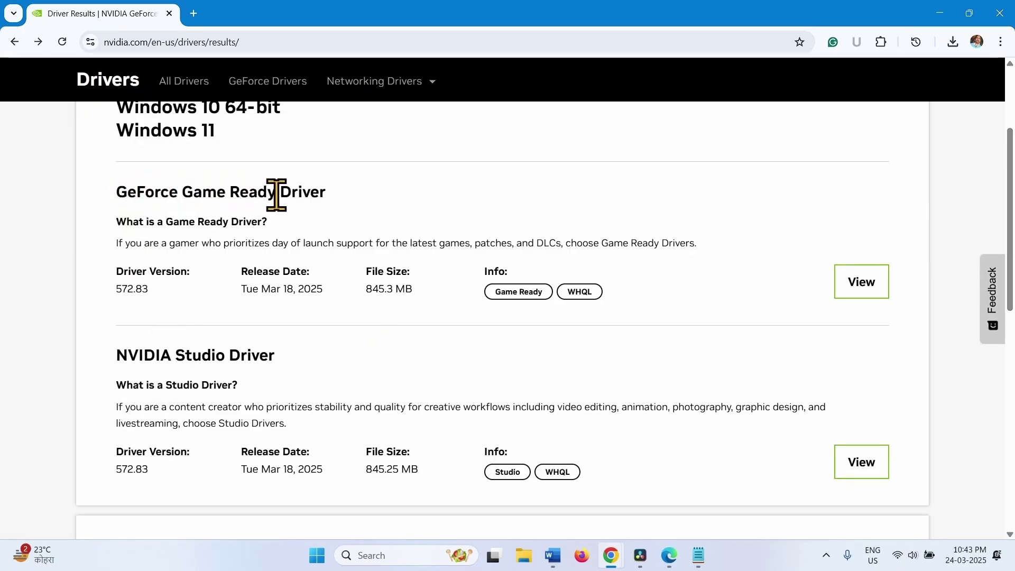
pyautogui.click(854, 280)
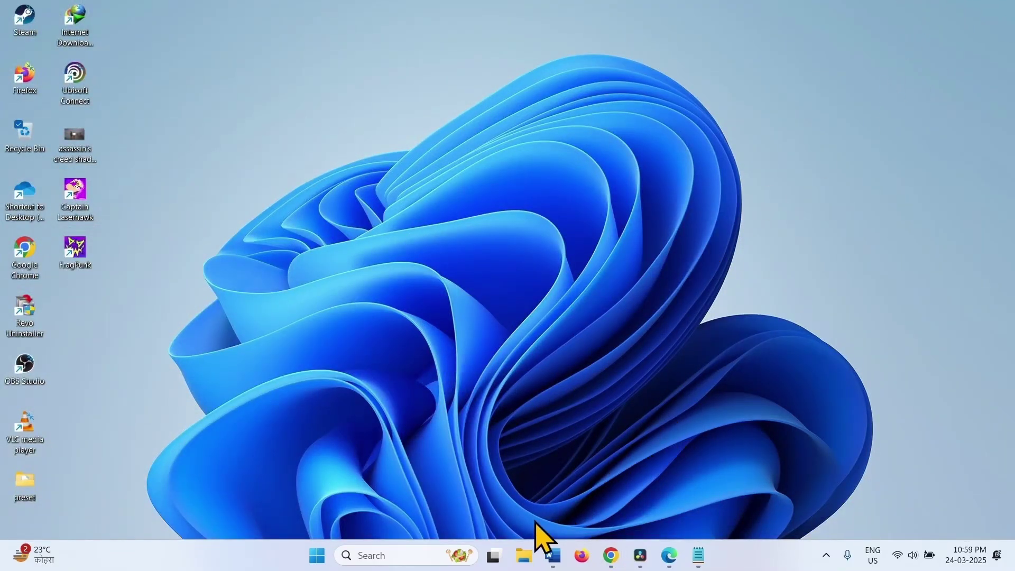
# Run the NVIDIA 572.83 installer from Downloads with the default extraction folder, then close Explorer.
pyautogui.click(522, 555)
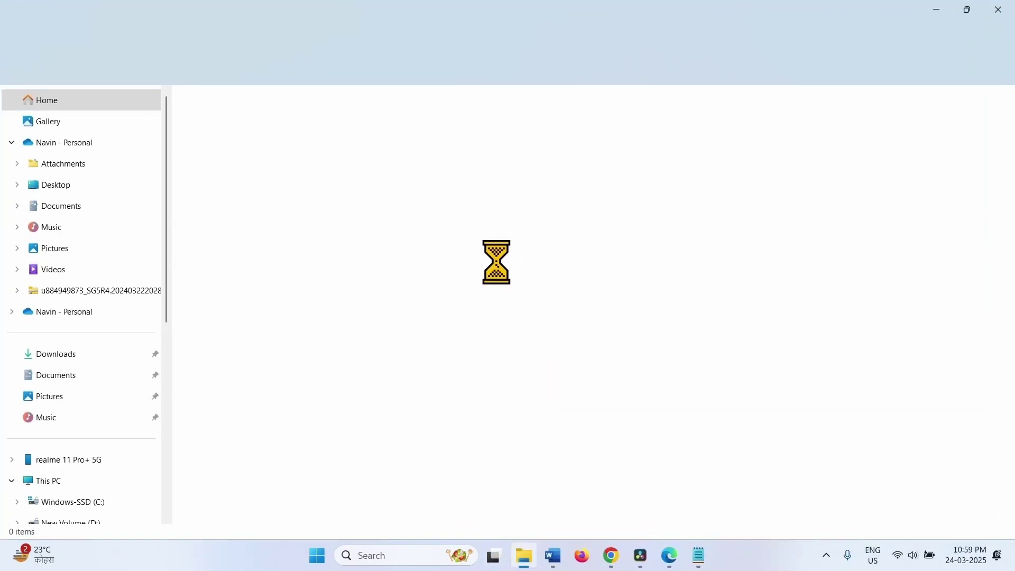
pyautogui.click(40, 354)
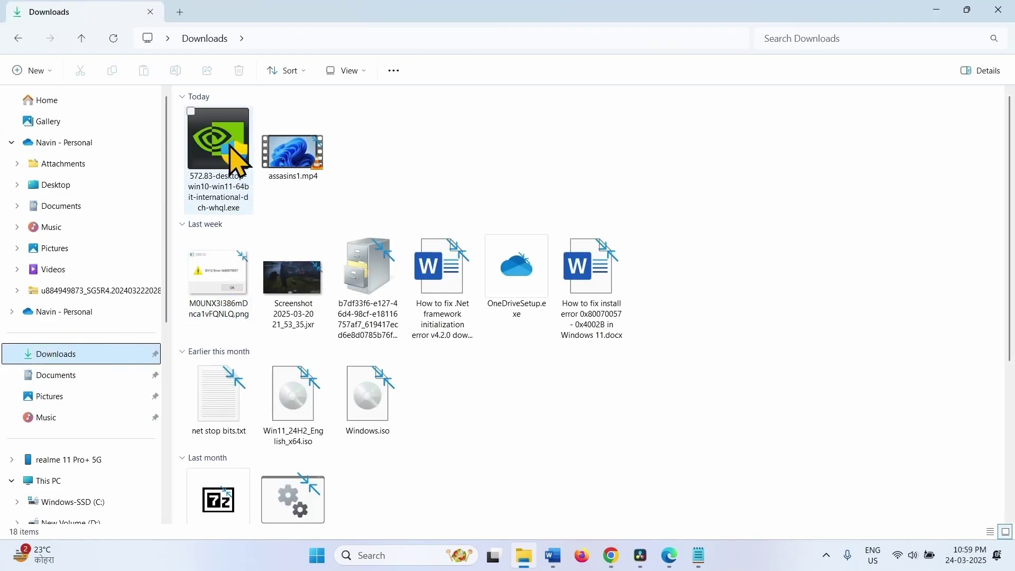
pyautogui.rightClick(230, 149)
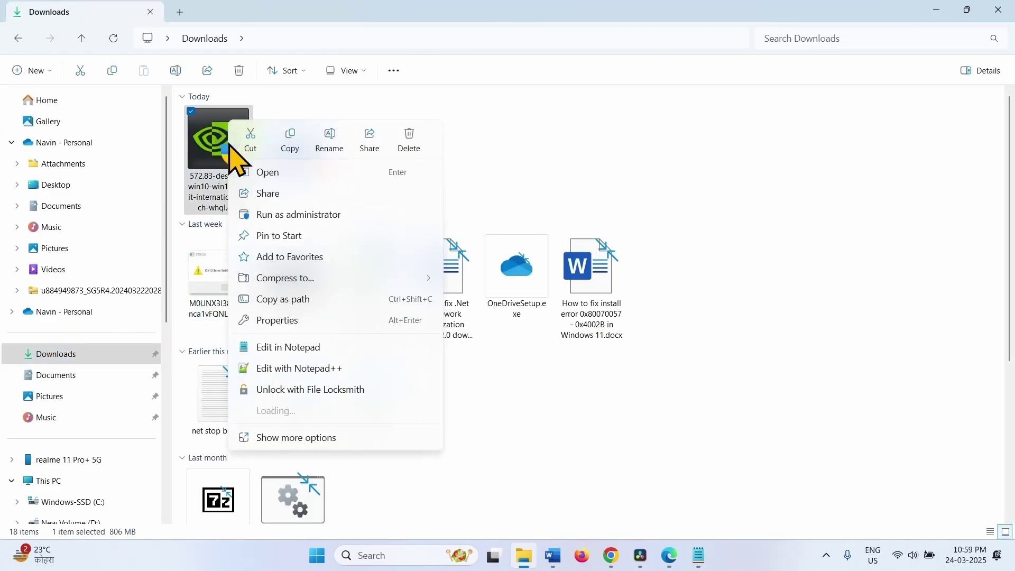
pyautogui.click(268, 176)
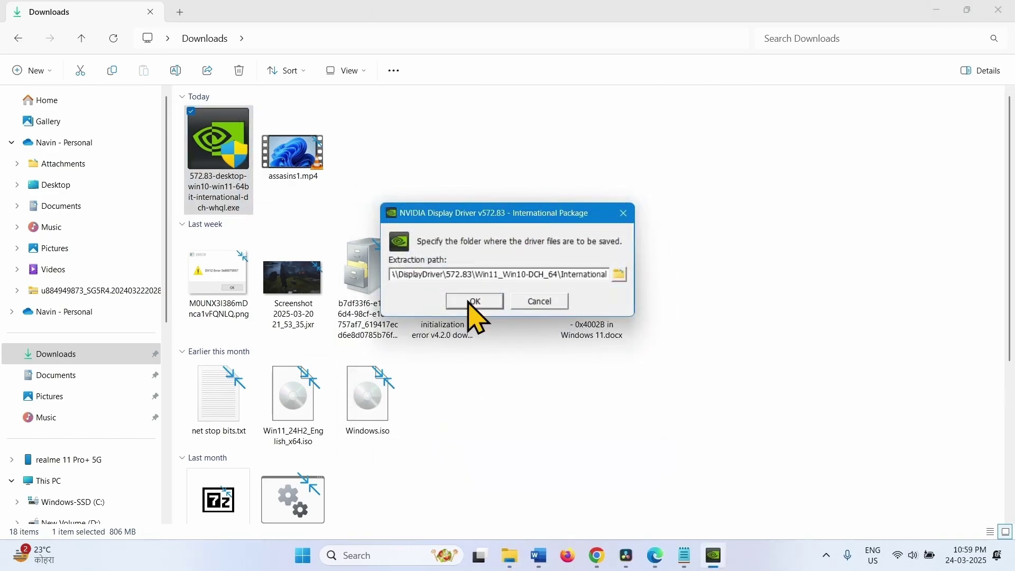
pyautogui.click(474, 302)
pyautogui.click(999, 9)
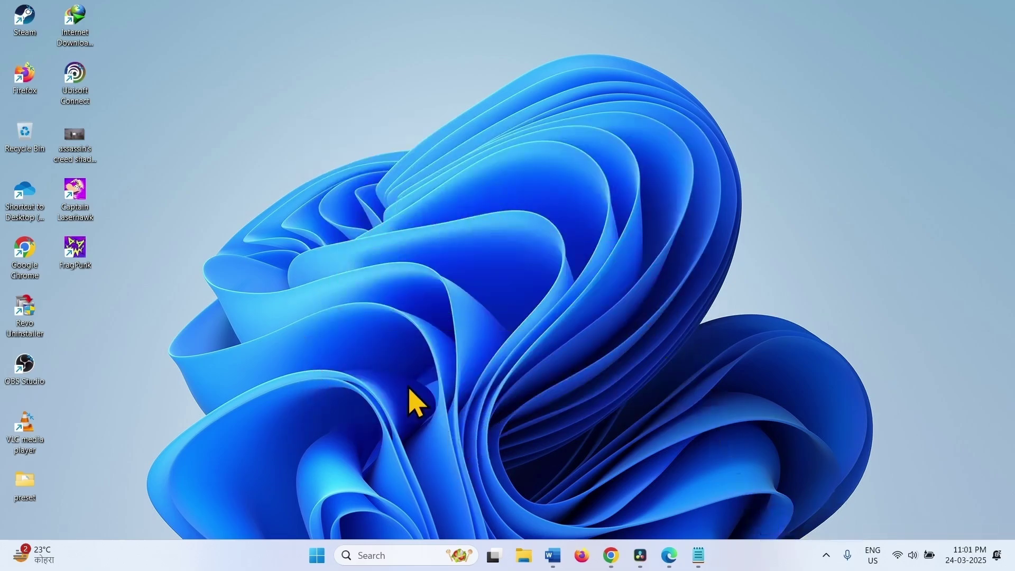
# Open Steam from the tray and verify FragPunk's game files under Properties > Installed Files.
pyautogui.click(826, 555)
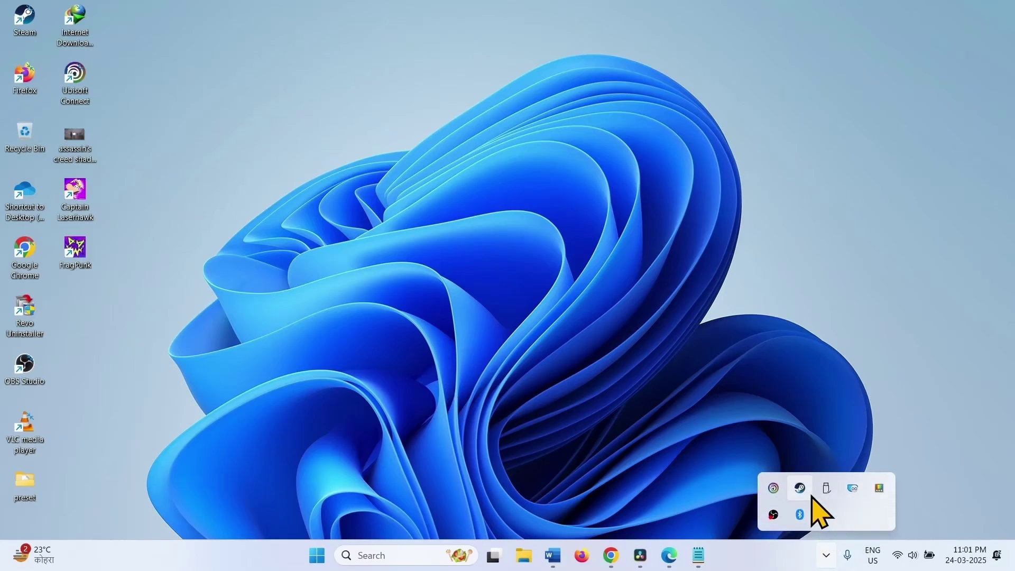
pyautogui.click(800, 491)
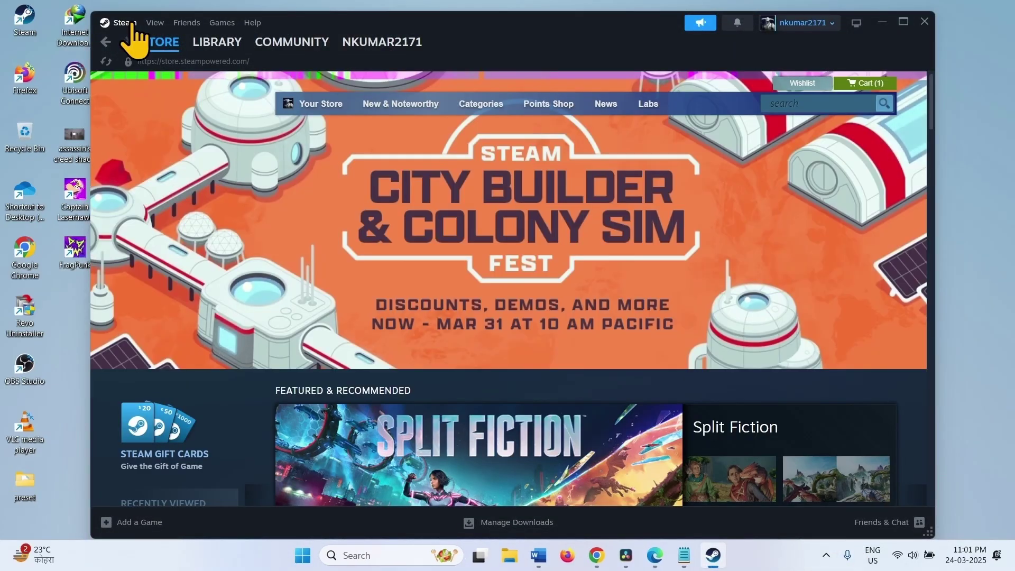
pyautogui.moveTo(169, 44)
pyautogui.click(217, 42)
pyautogui.rightClick(113, 190)
pyautogui.moveTo(129, 244)
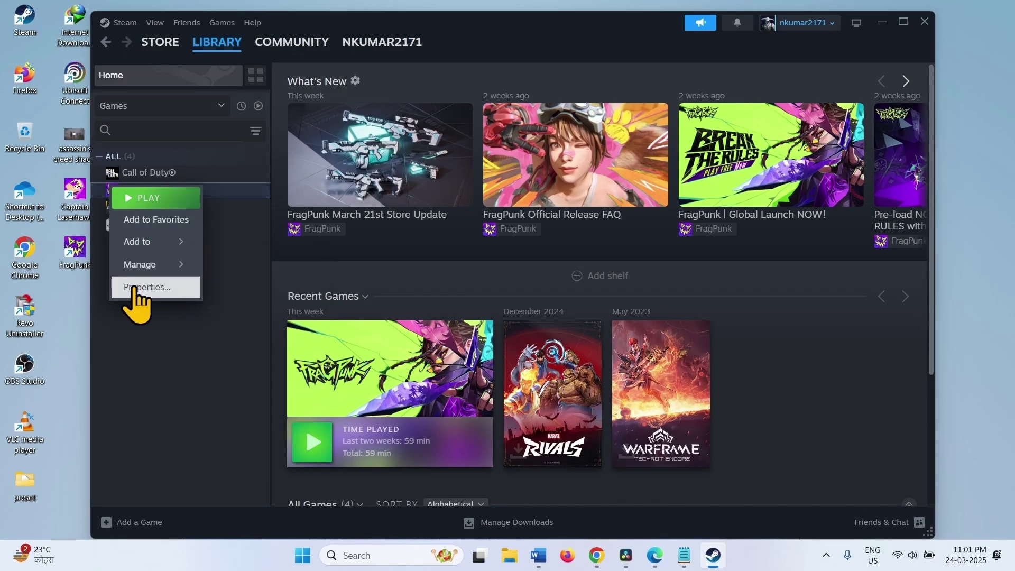
pyautogui.click(133, 287)
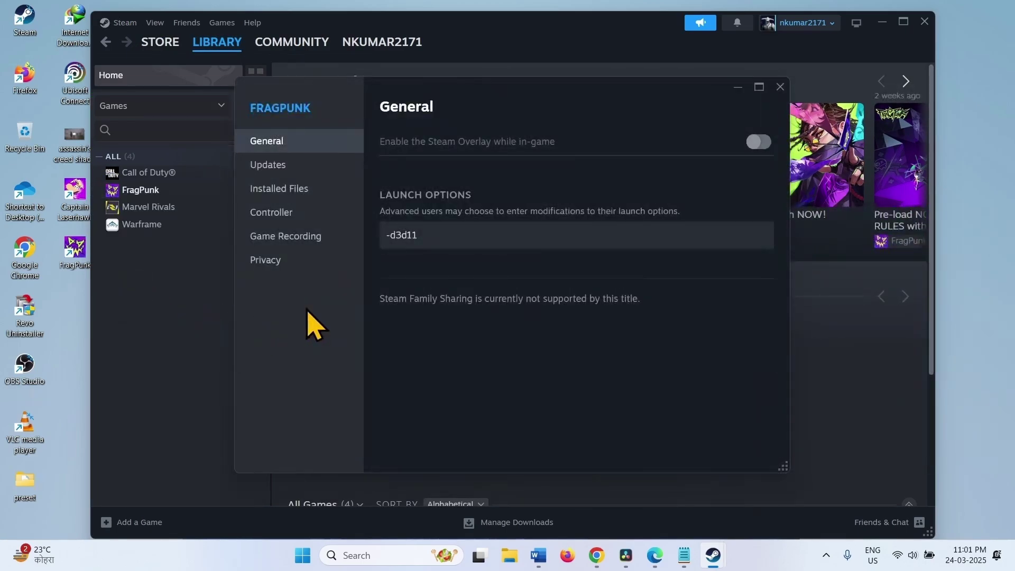
pyautogui.click(284, 196)
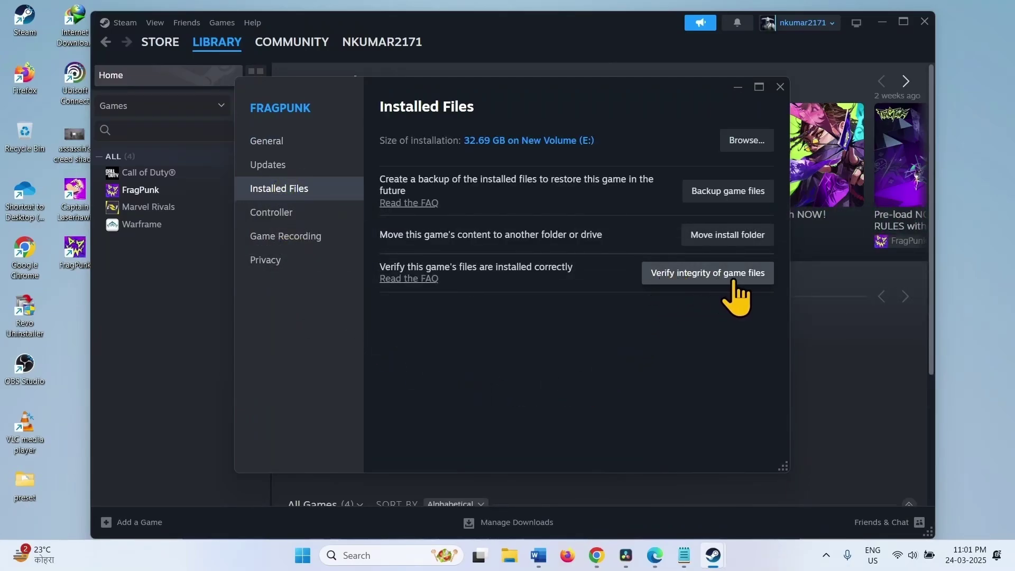
pyautogui.click(753, 285)
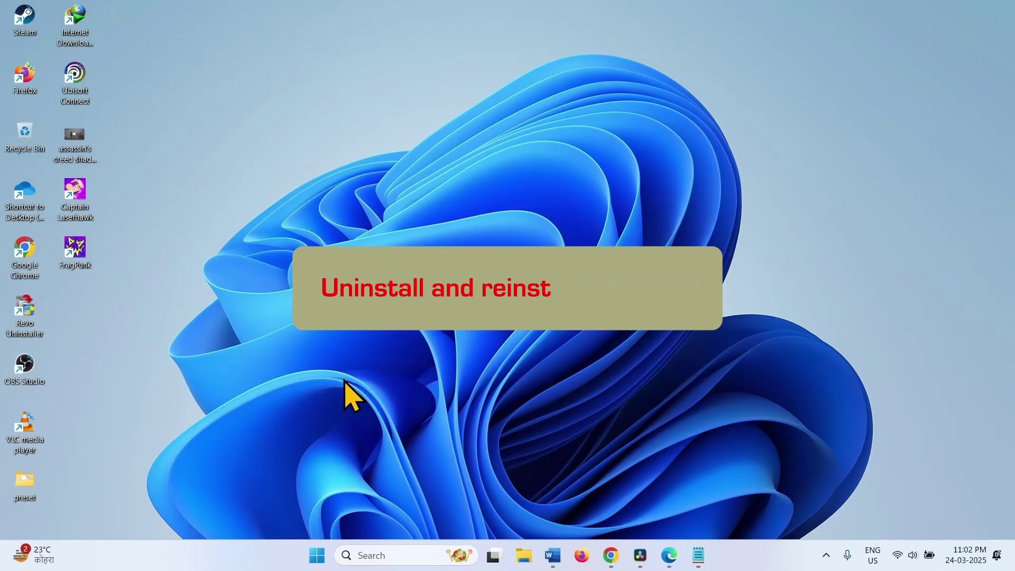
# Uninstall Captain Laserhawk from the Installed apps list and confirm the removal.
pyautogui.rightClick(316, 559)
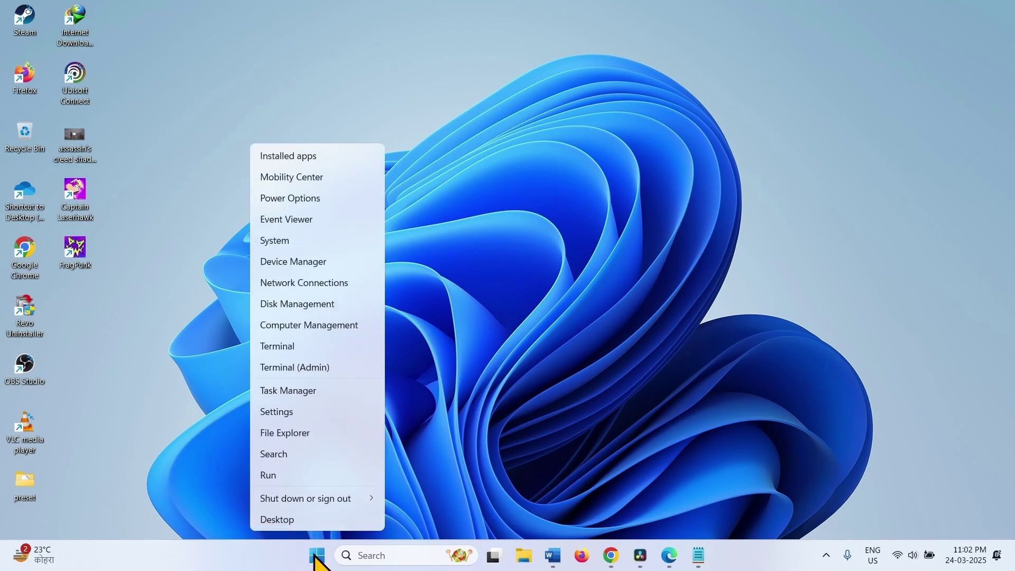
pyautogui.click(327, 157)
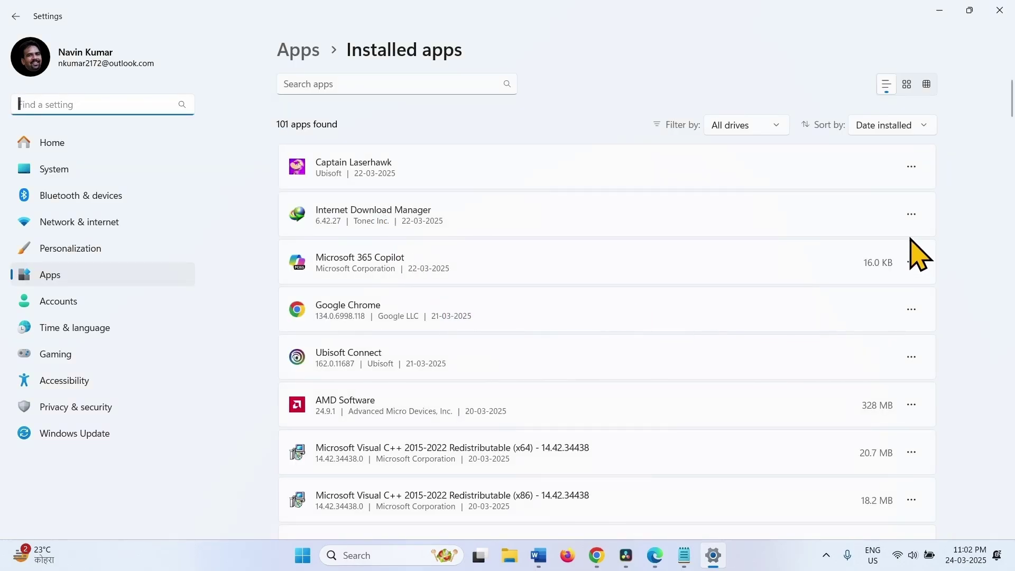
pyautogui.click(911, 168)
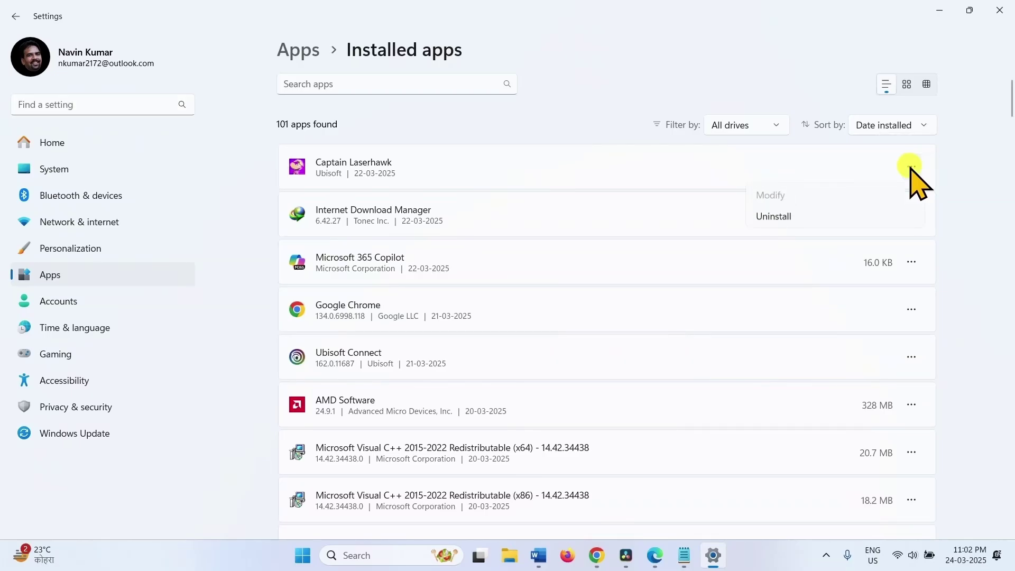
pyautogui.click(819, 218)
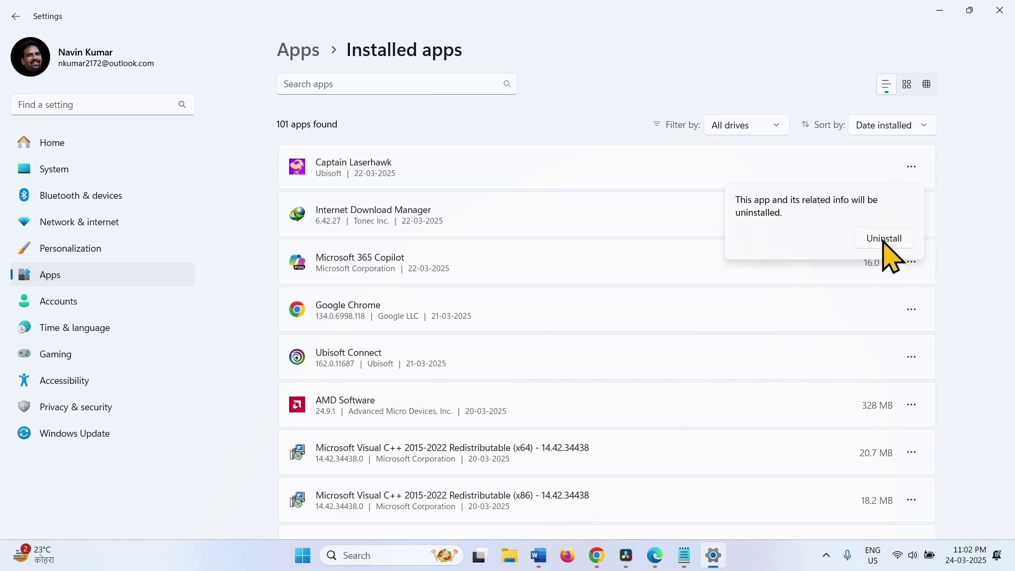
pyautogui.click(803, 78)
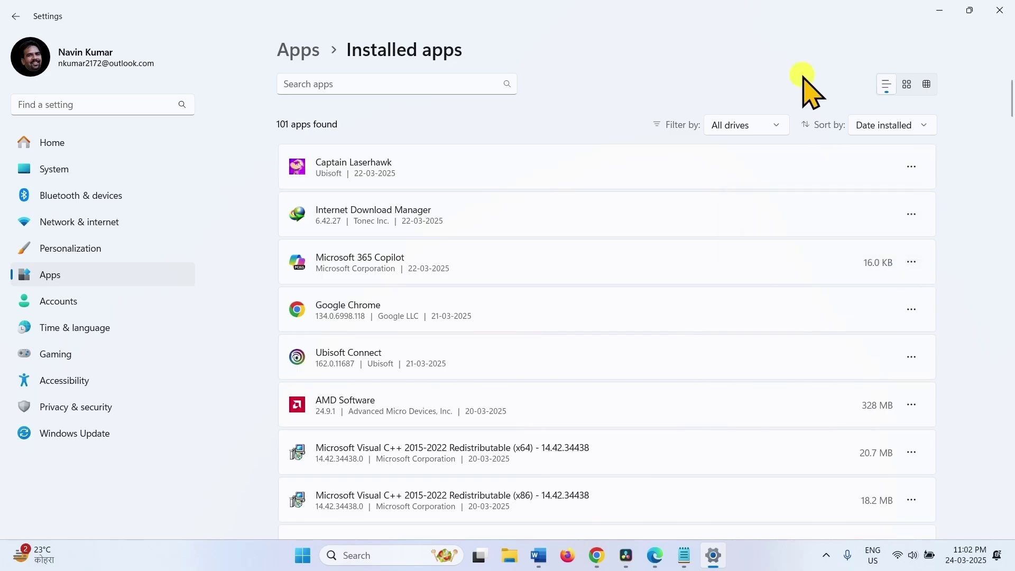
# Close the Settings window and dismiss the hidden notification-area icons.
pyautogui.click(999, 11)
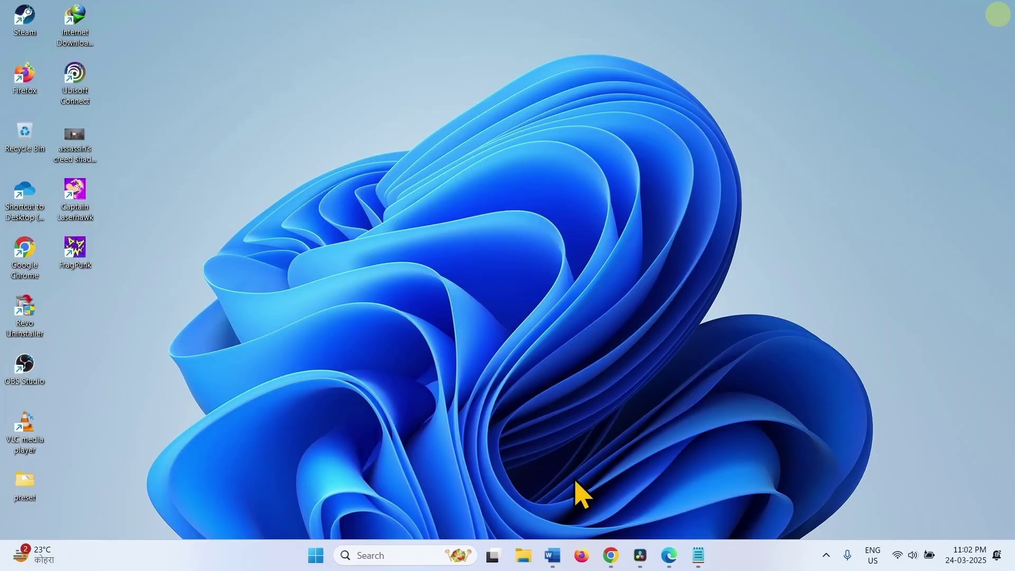
pyautogui.click(826, 556)
pyautogui.click(782, 340)
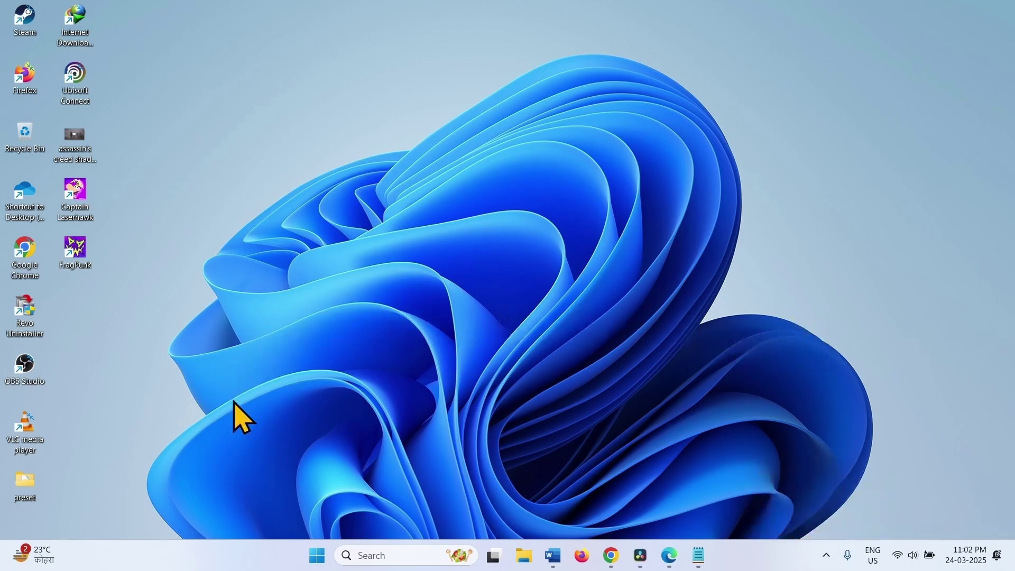
# Reopen Settings from Start and go to System > Display > Graphics.
pyautogui.click(316, 562)
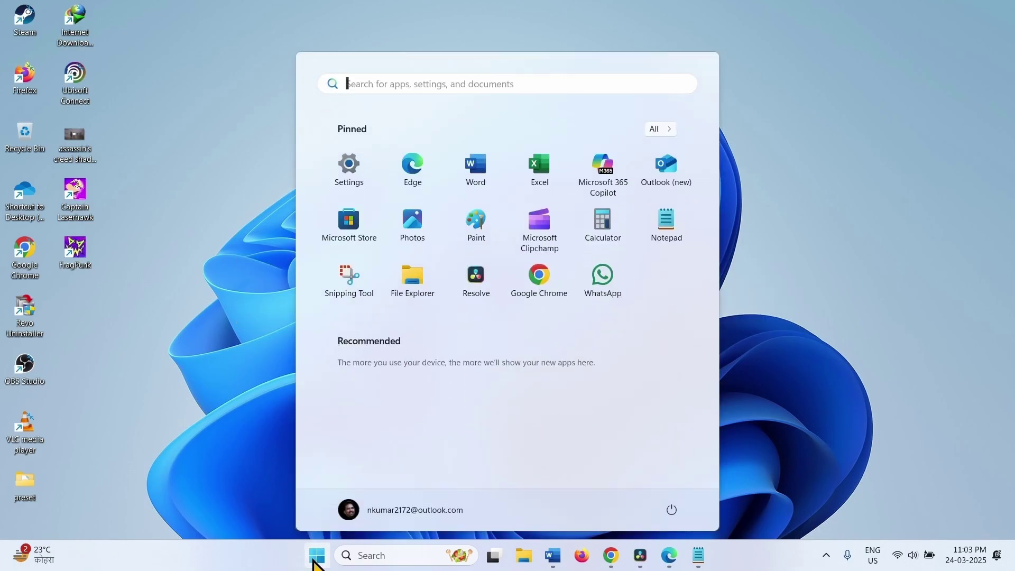
pyautogui.click(348, 165)
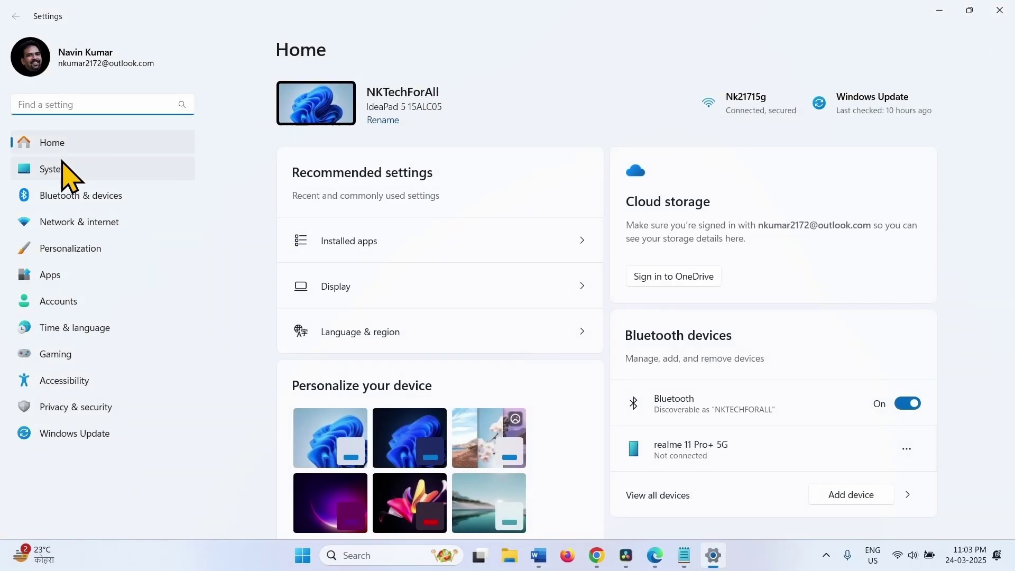
pyautogui.click(59, 170)
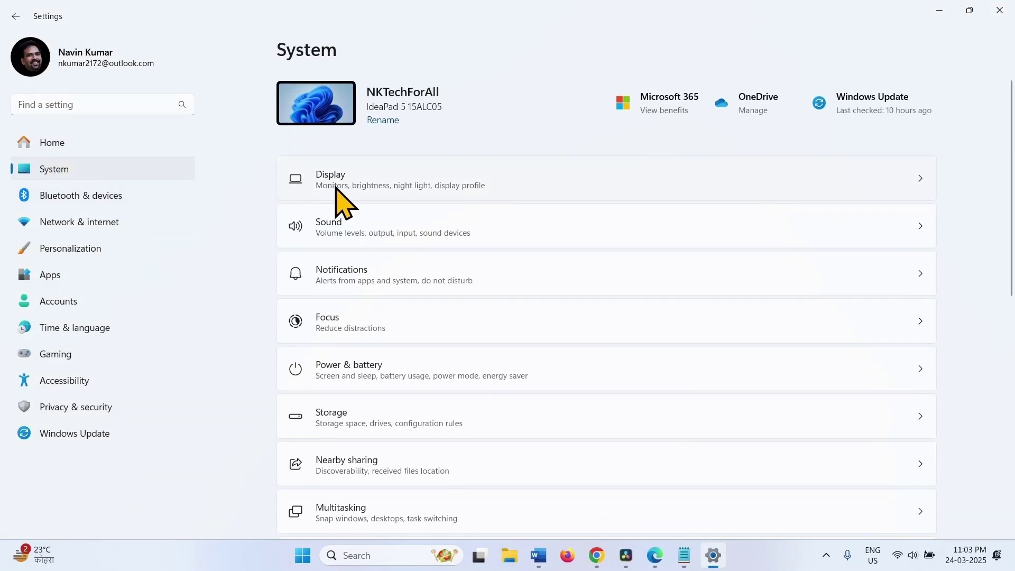
pyautogui.click(353, 179)
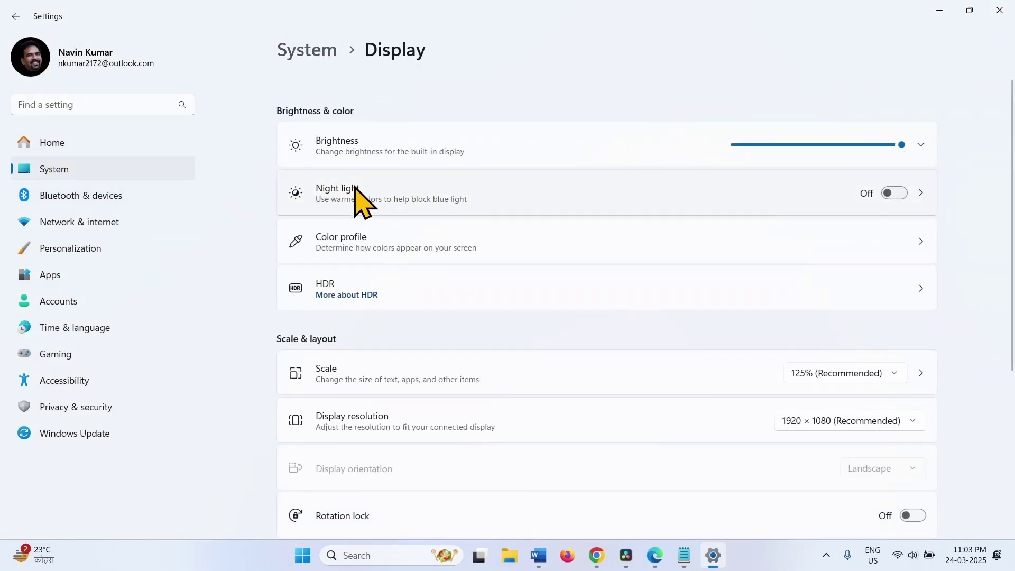
pyautogui.scroll(-5, 439, 328)
pyautogui.scroll(-1, 470, 364)
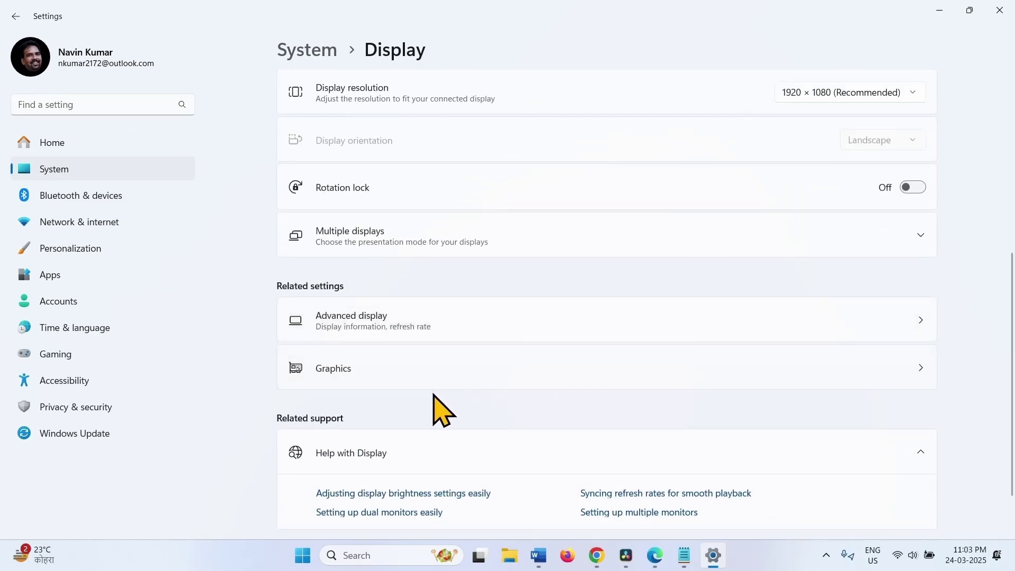
pyautogui.click(371, 373)
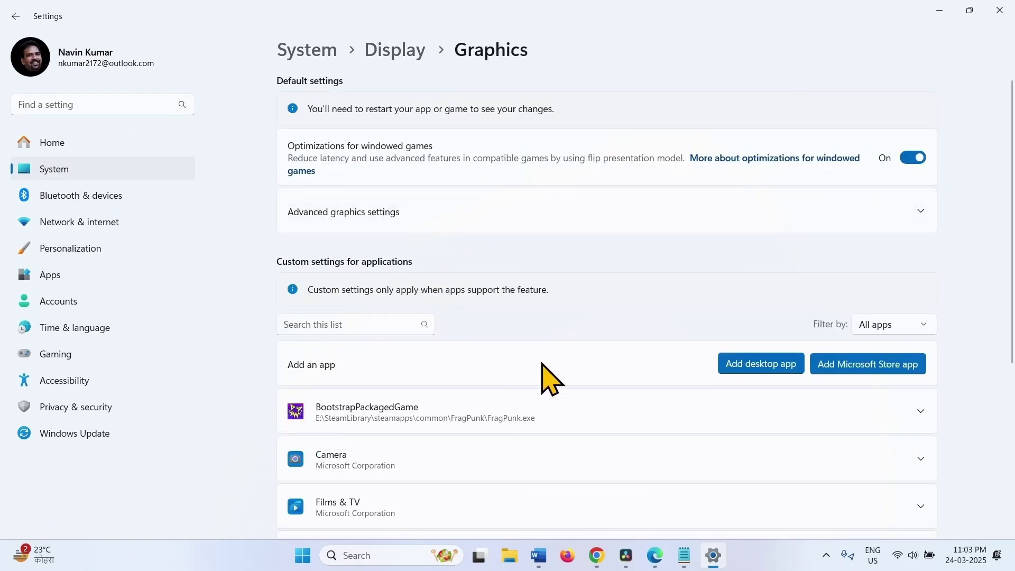
# Add FragPunk.exe as a desktop app in the Graphics app list.
pyautogui.click(754, 369)
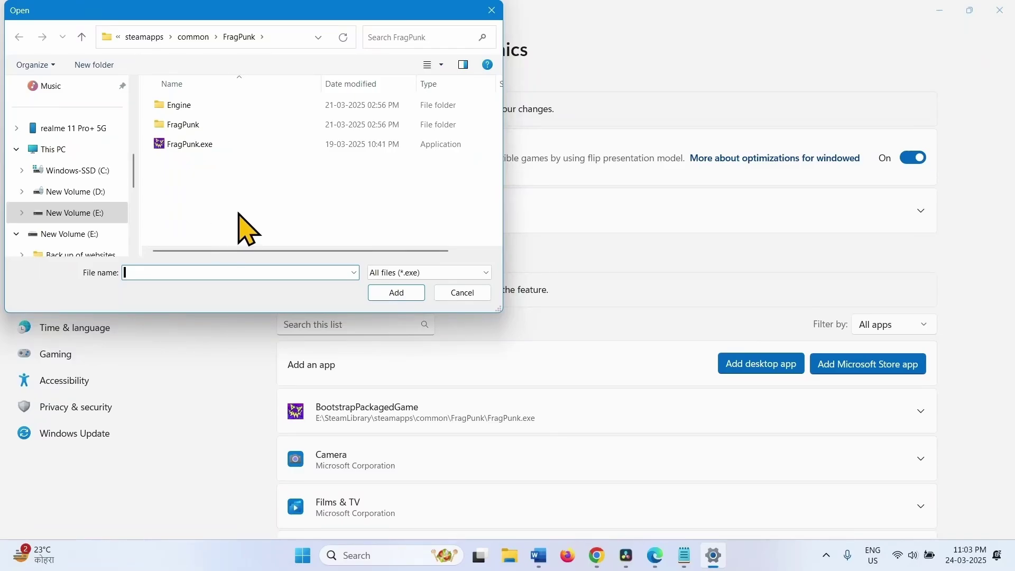
pyautogui.click(196, 144)
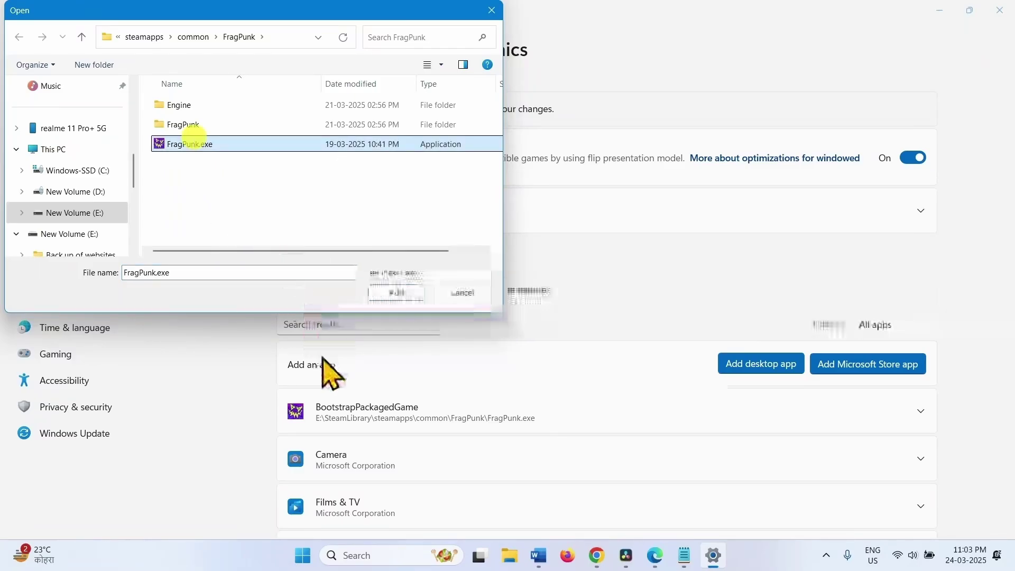
pyautogui.click(397, 294)
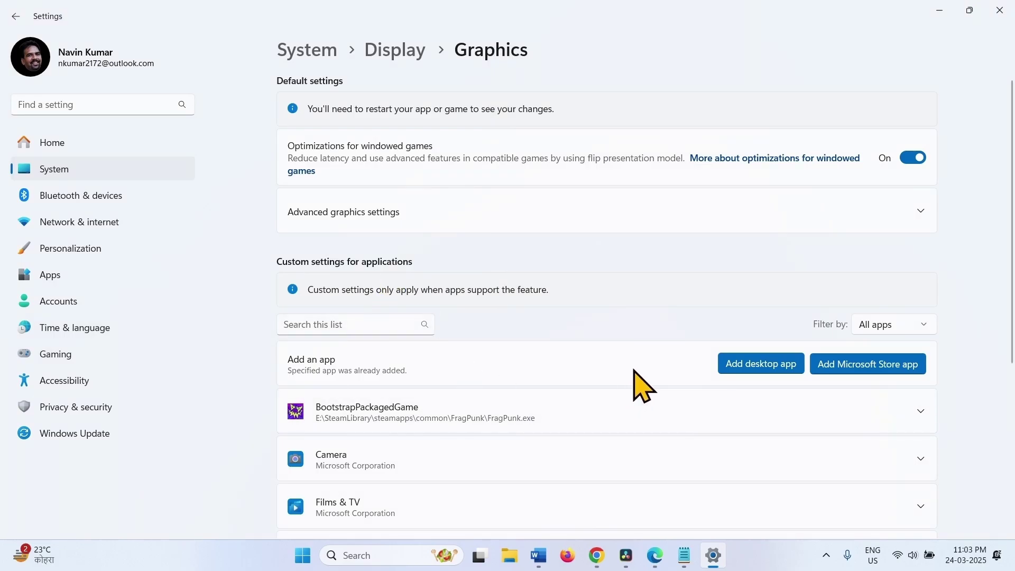
# Set BootstrapPackagedGame's GPU preference to High Performance (AMD Radeon(TM) Graphics).
pyautogui.scroll(-3, 623, 363)
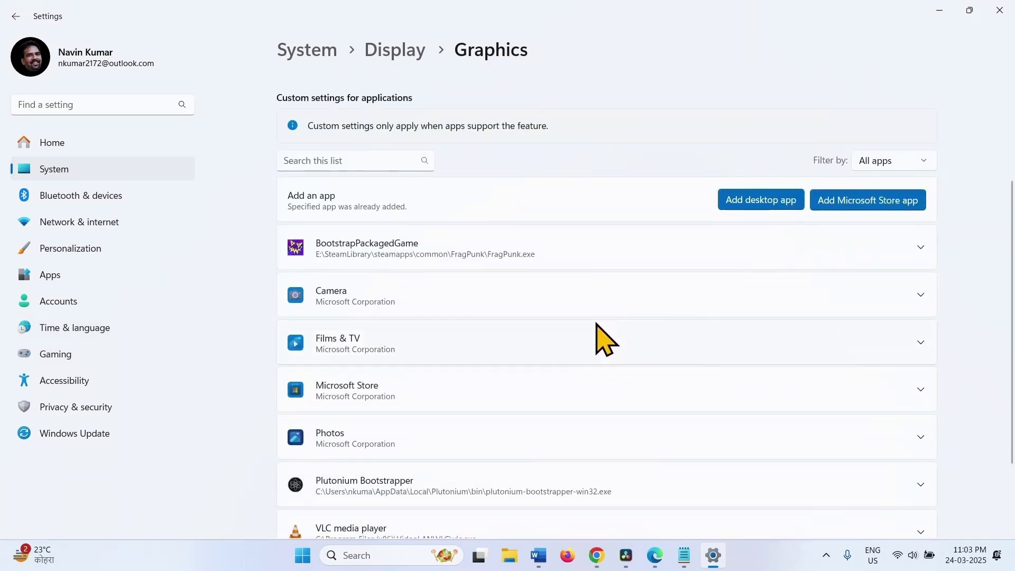
pyautogui.click(922, 254)
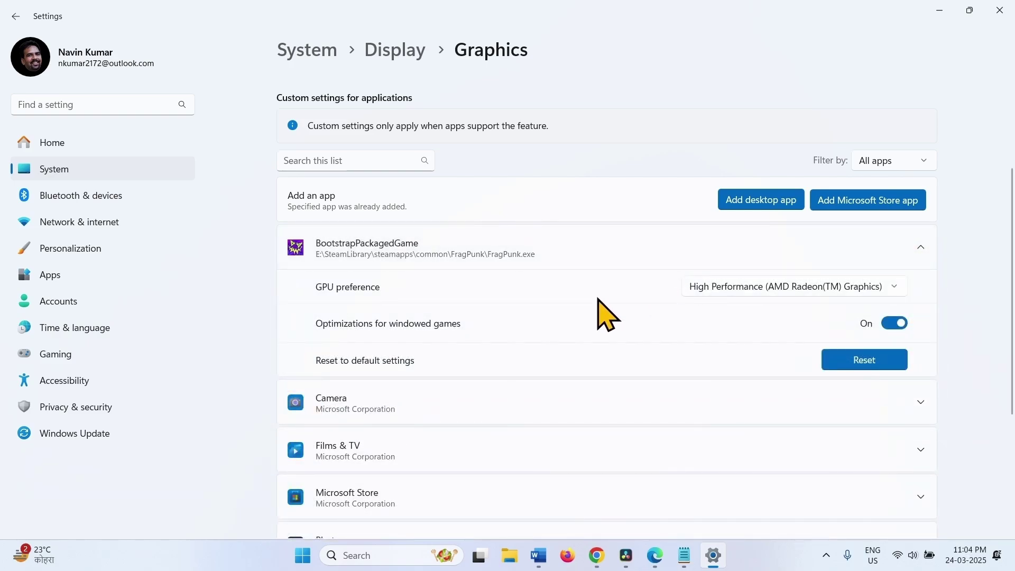
pyautogui.click(775, 296)
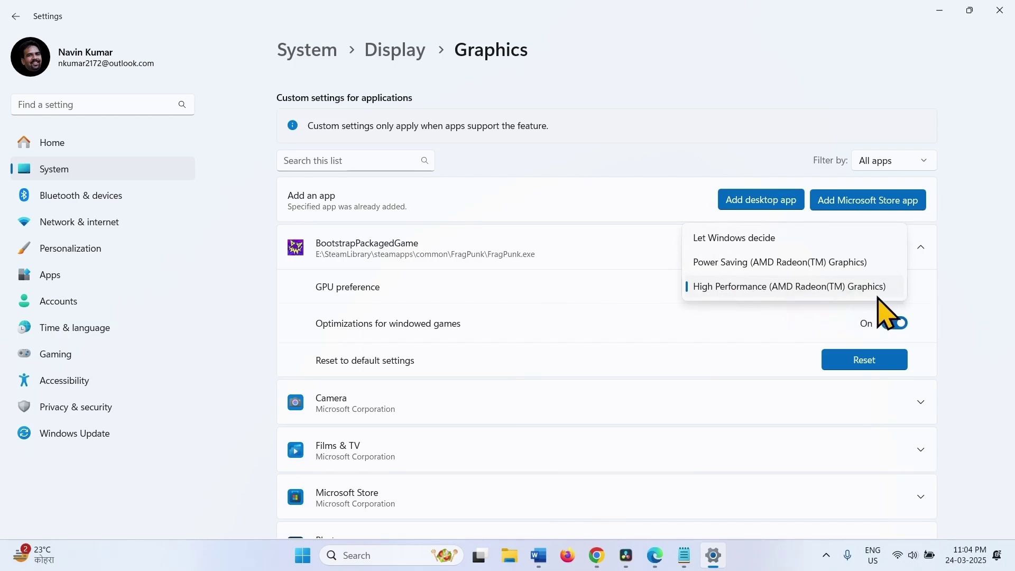
pyautogui.click(528, 304)
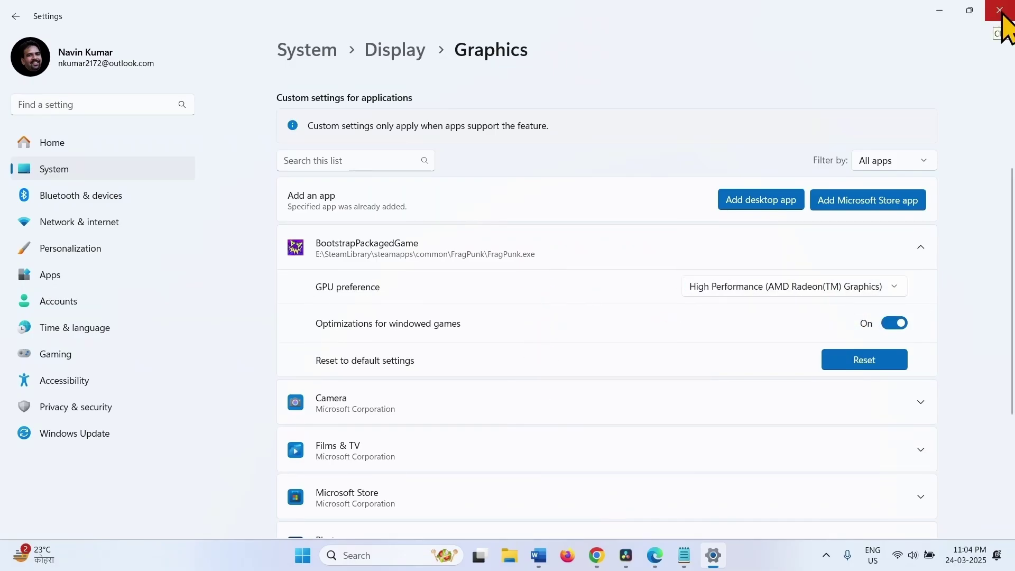
# Reopen Settings, run Check for updates on Windows Update, then close Settings.
pyautogui.click(999, 10)
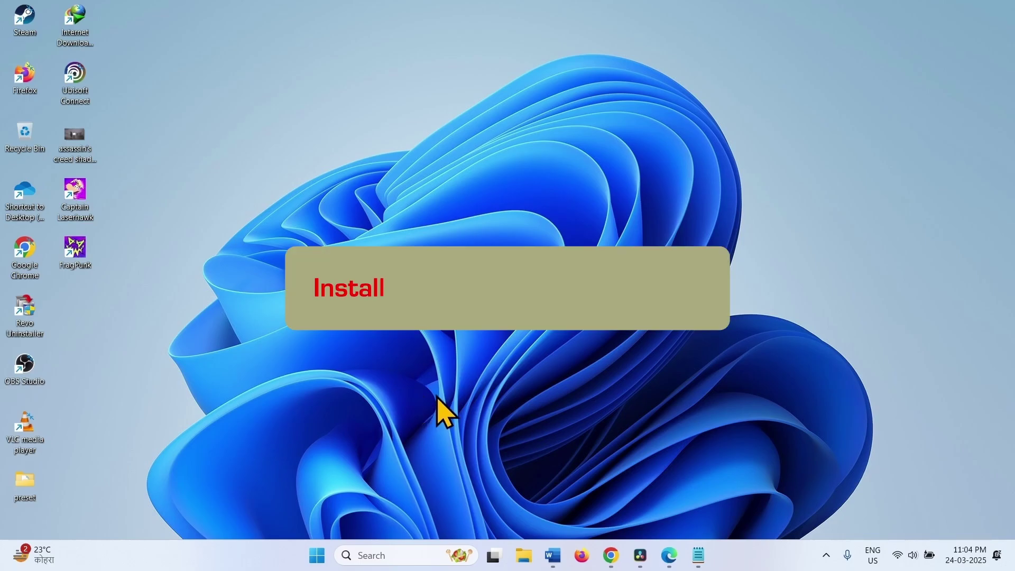
pyautogui.click(317, 556)
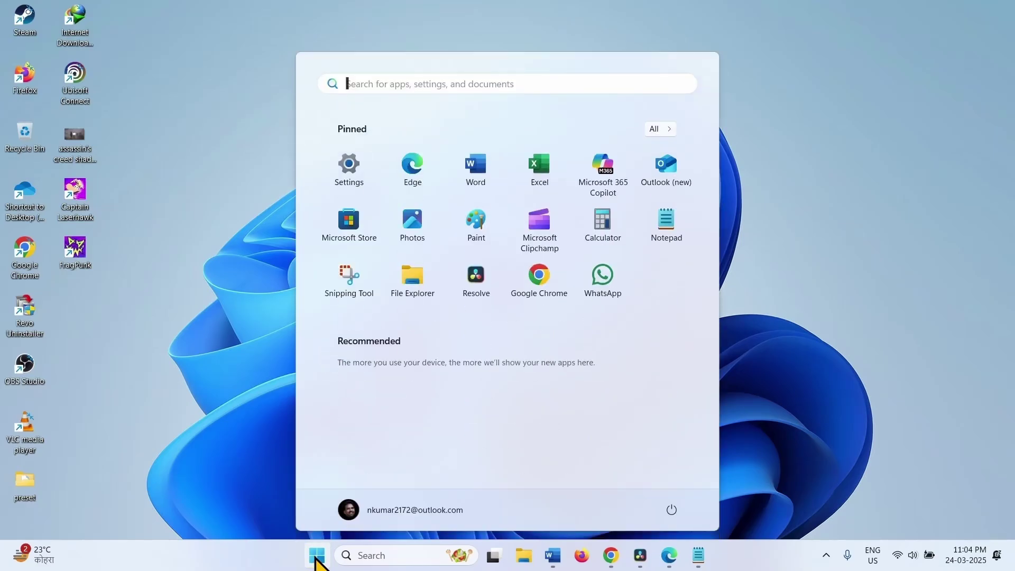
pyautogui.click(354, 168)
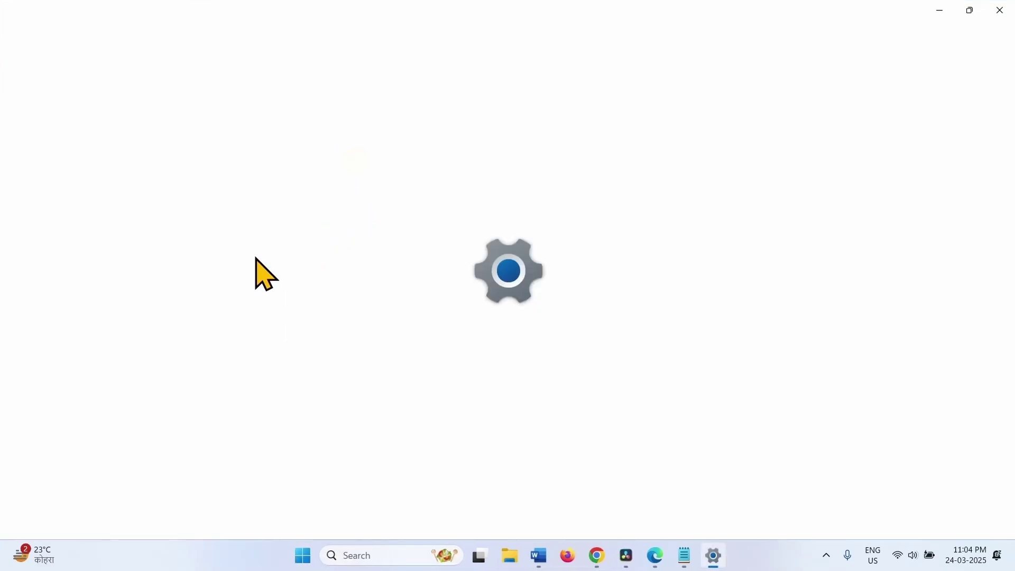
pyautogui.click(45, 436)
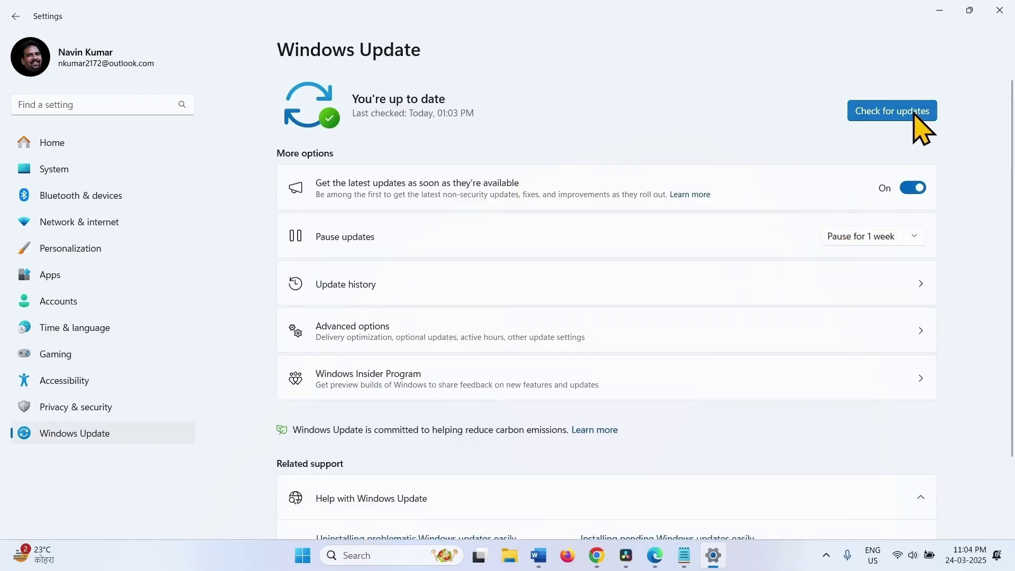
pyautogui.click(915, 112)
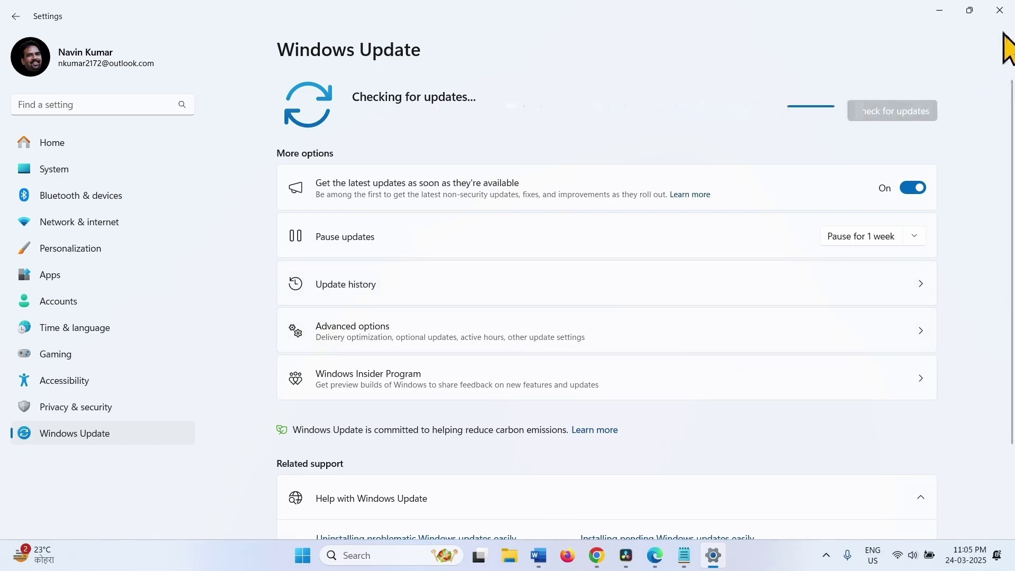
pyautogui.click(1001, 10)
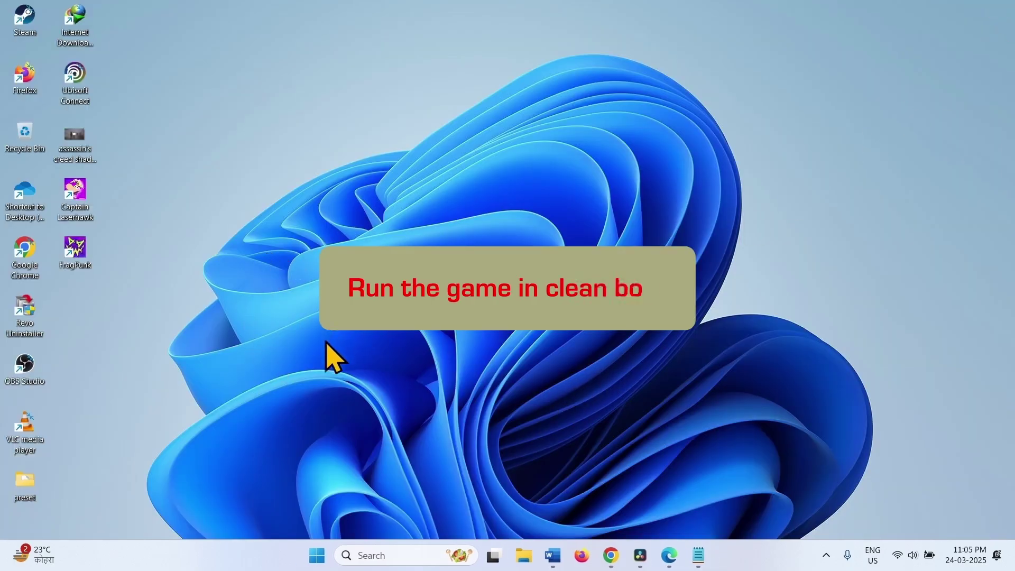
# Search for msconfig and launch System Configuration.
pyautogui.click(381, 555)
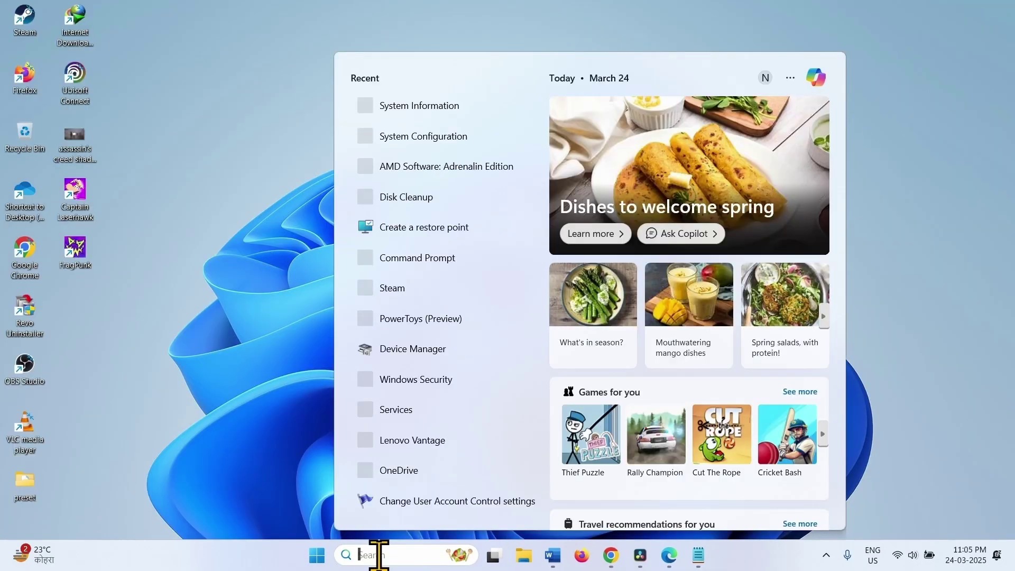
pyautogui.write('msconfig')
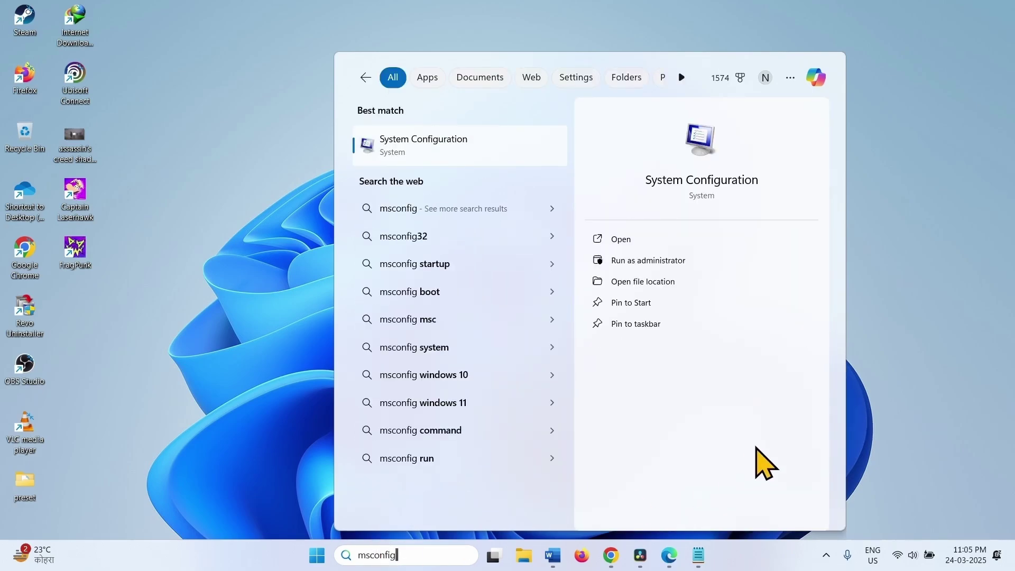
pyautogui.click(427, 143)
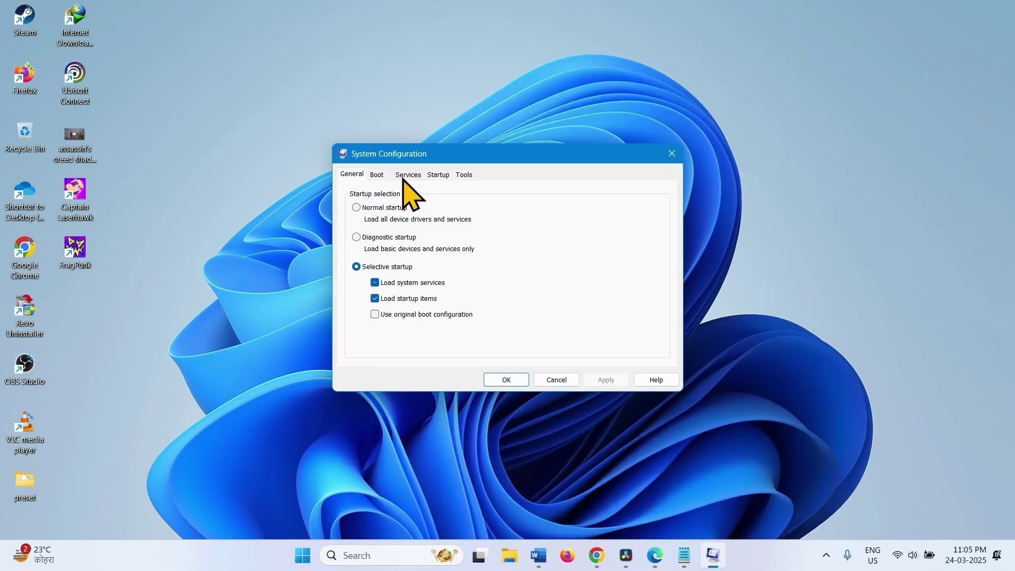
# On the Services tab, hide all Microsoft services and disable the remaining ones.
pyautogui.click(408, 175)
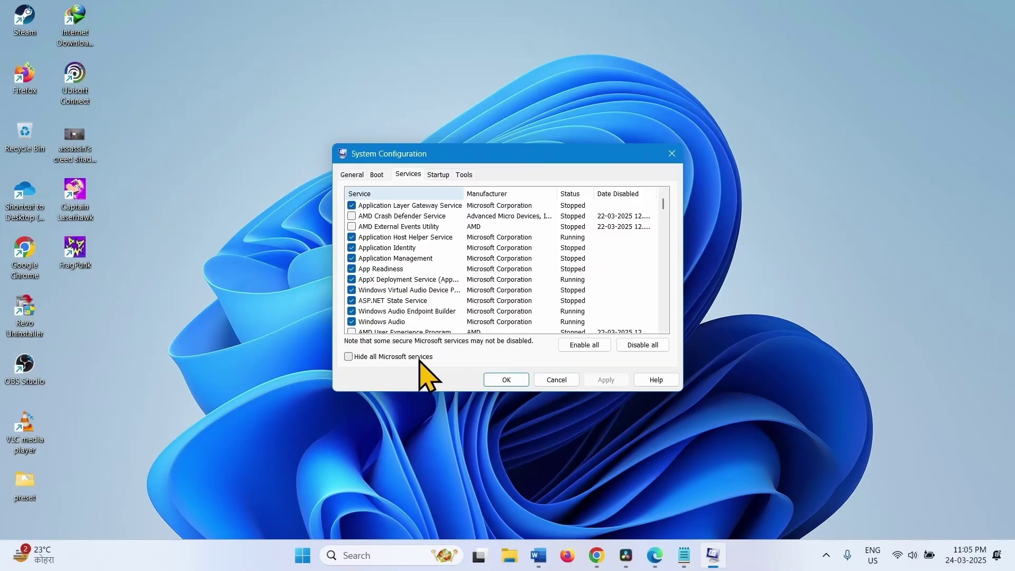
pyautogui.click(349, 357)
pyautogui.click(585, 345)
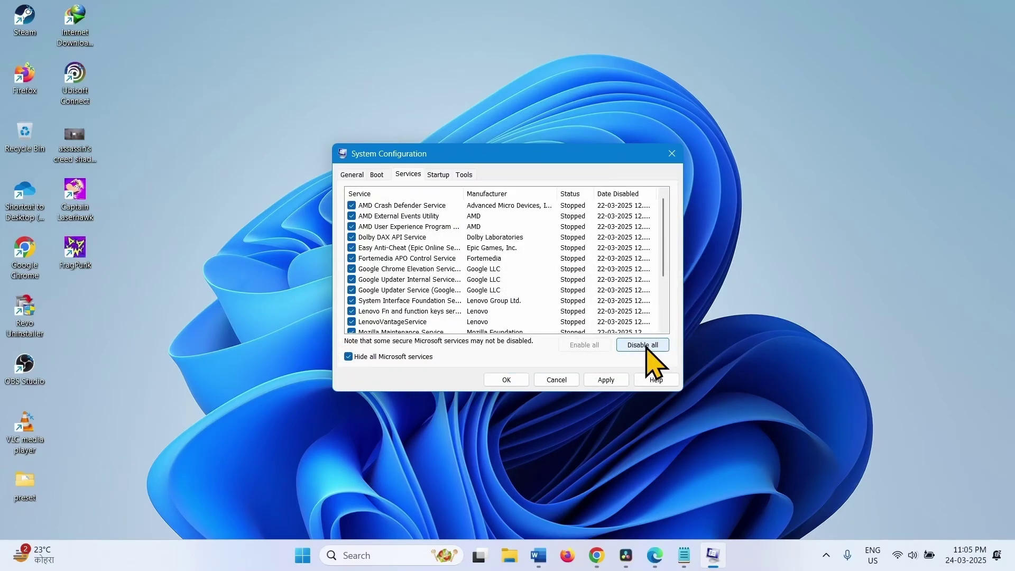
pyautogui.click(646, 347)
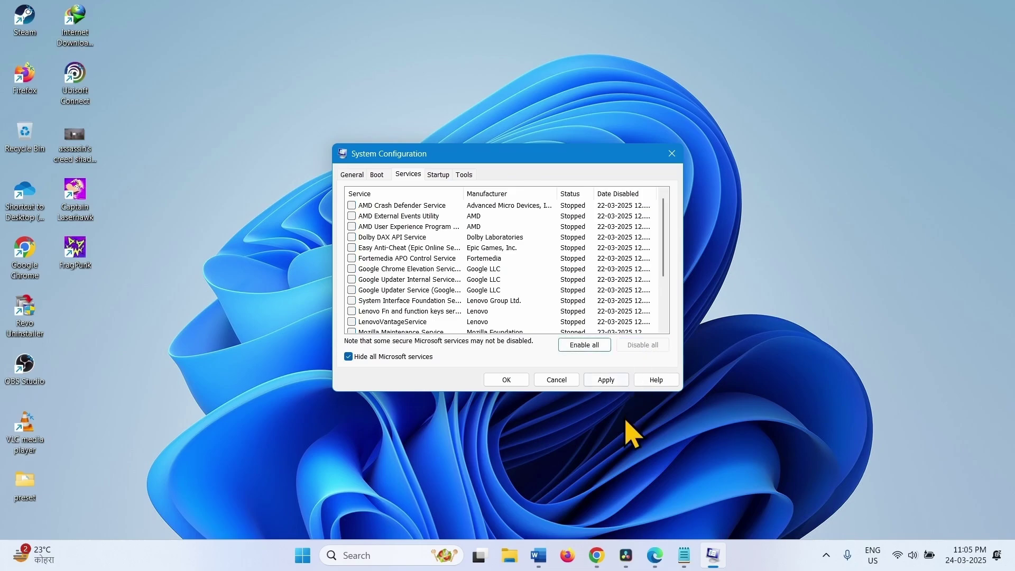
# Disable the Mobile devices startup app in Task Manager, then close Task Manager.
pyautogui.click(439, 177)
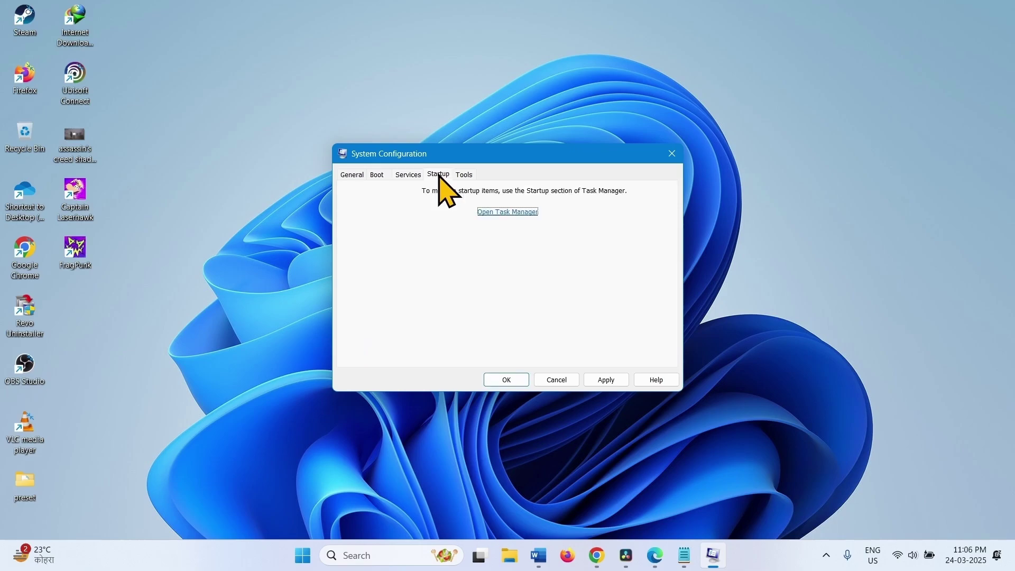
pyautogui.click(502, 212)
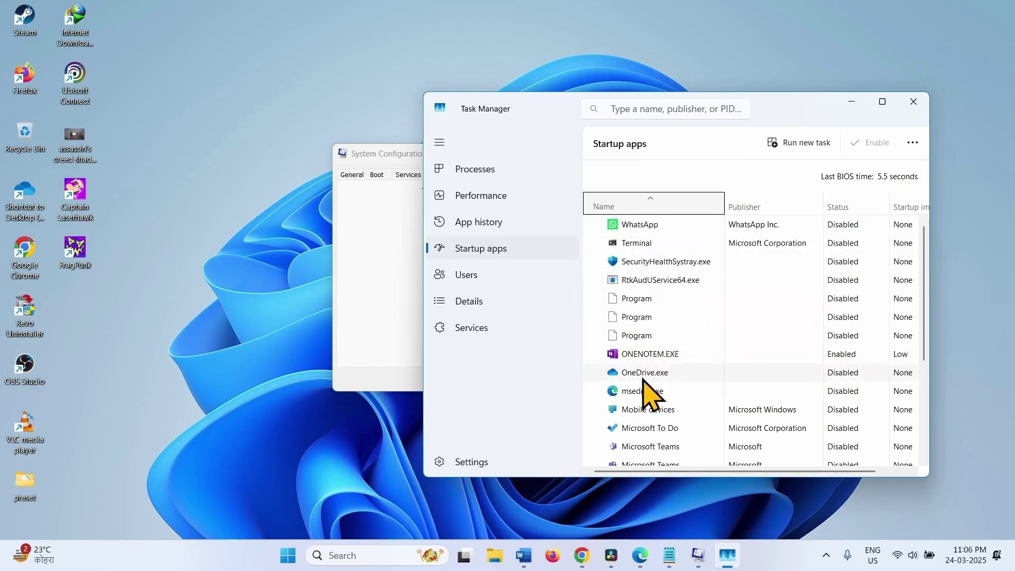
pyautogui.scroll(-3, 654, 267)
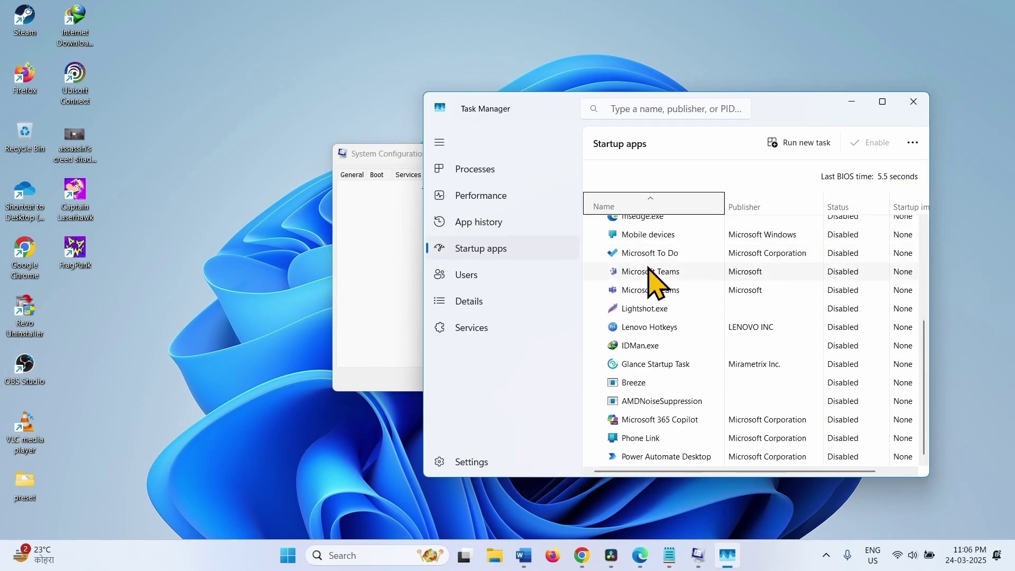
pyautogui.scroll(3, 642, 386)
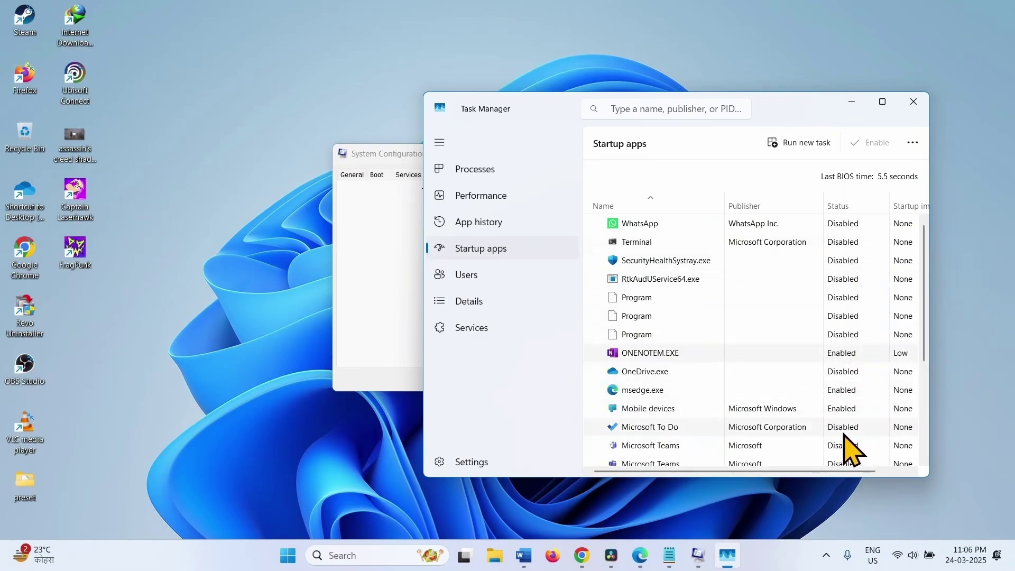
pyautogui.rightClick(641, 410)
pyautogui.click(658, 415)
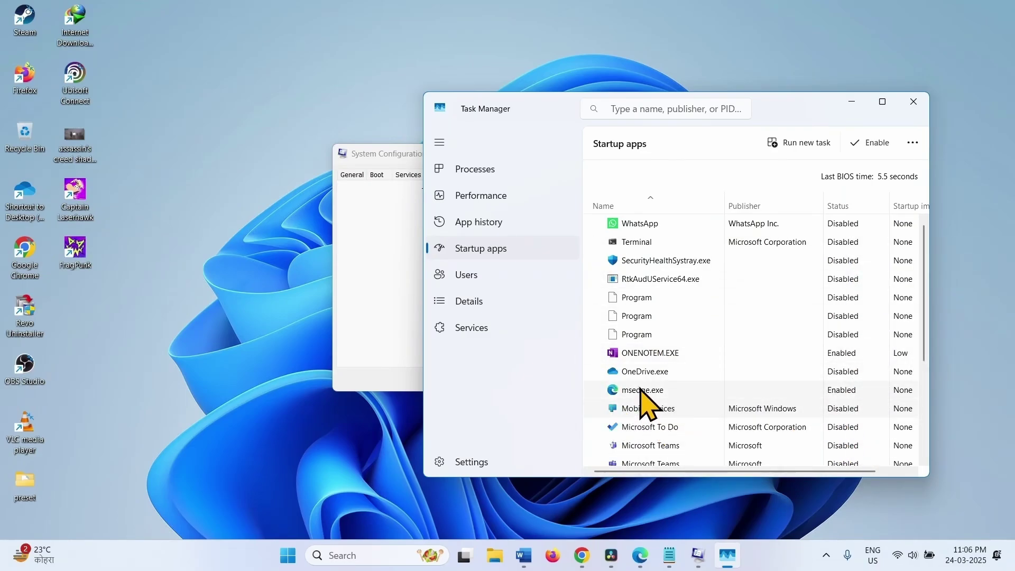
pyautogui.click(914, 102)
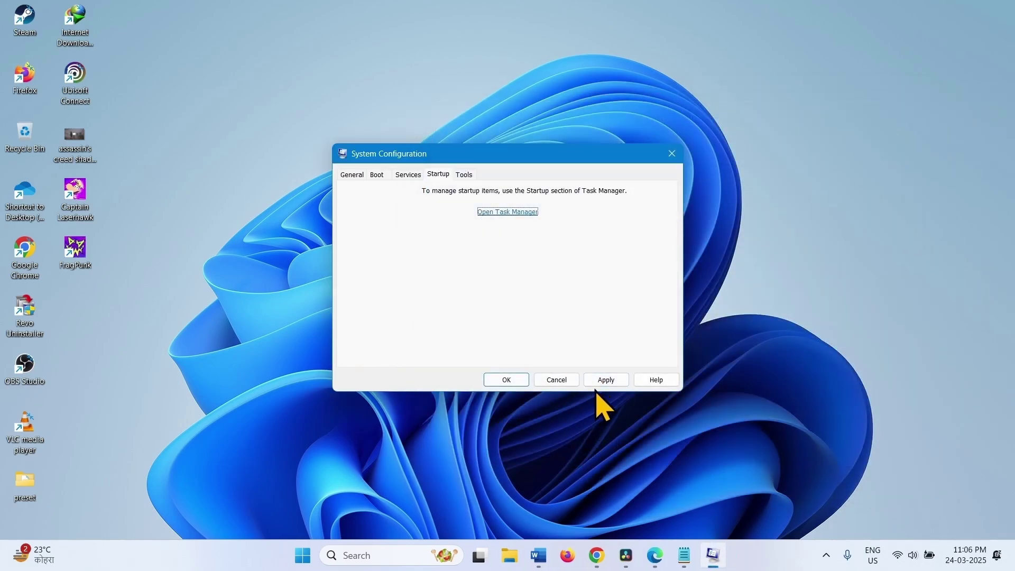
# Apply the clean boot settings, close System Configuration and dismiss the restart prompt.
pyautogui.click(604, 380)
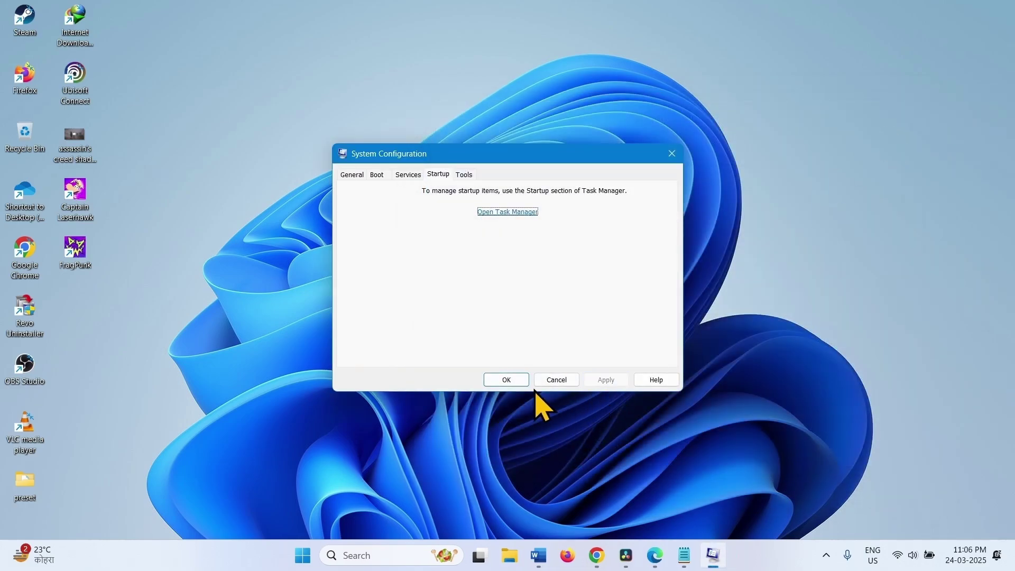
pyautogui.click(500, 382)
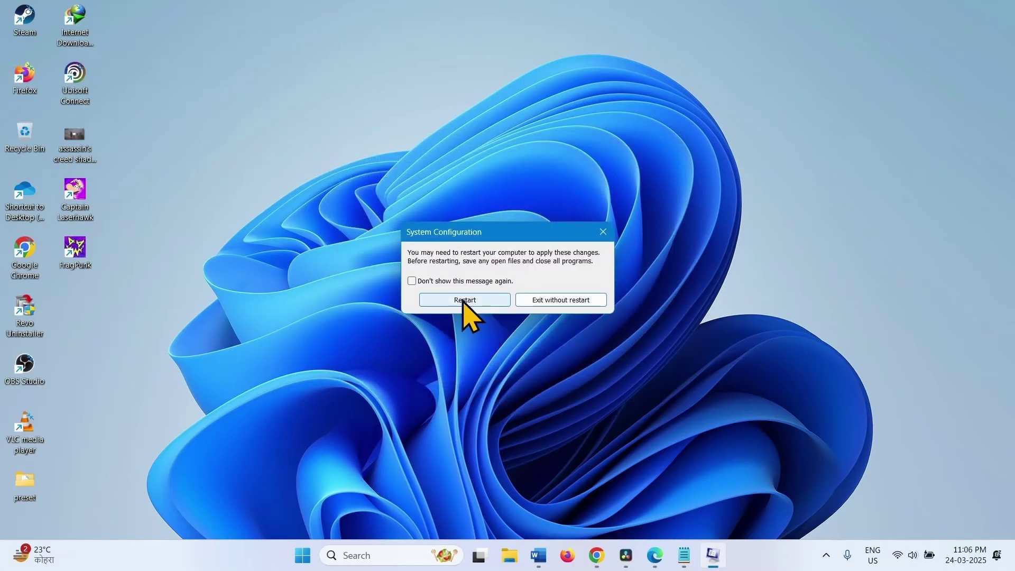
pyautogui.click(464, 300)
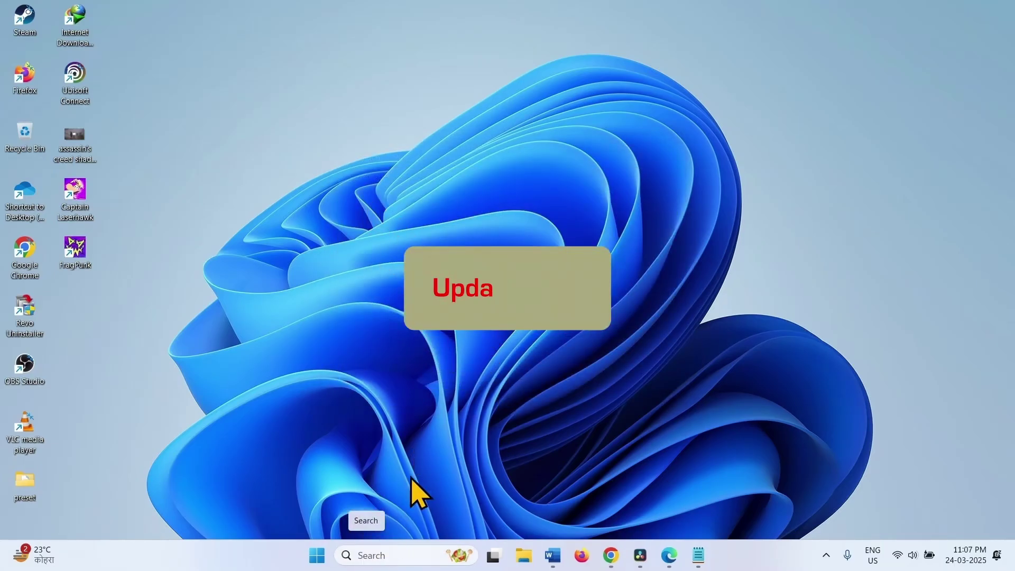
# Search Google for 'leenovo bios download' in a new Chrome tab.
pyautogui.click(612, 556)
pyautogui.hotkey('ctrl', 't')
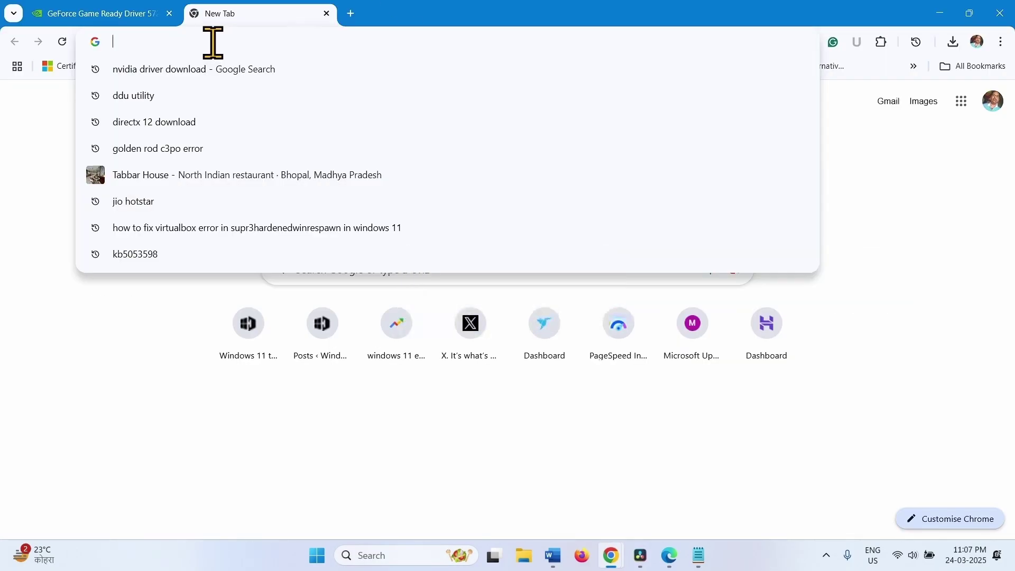
pyautogui.write('lee')
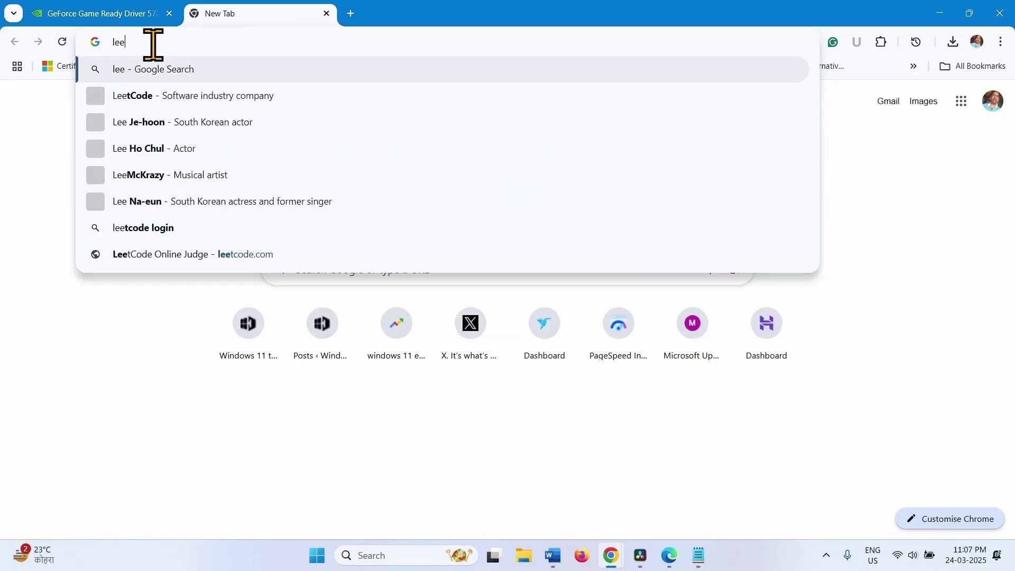
pyautogui.write('novo')
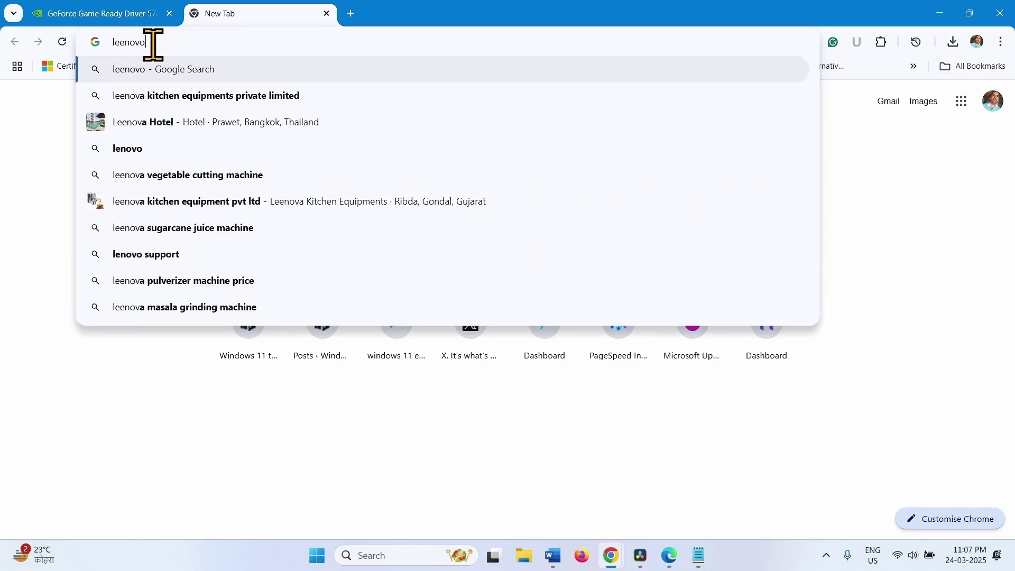
pyautogui.write(' bios ')
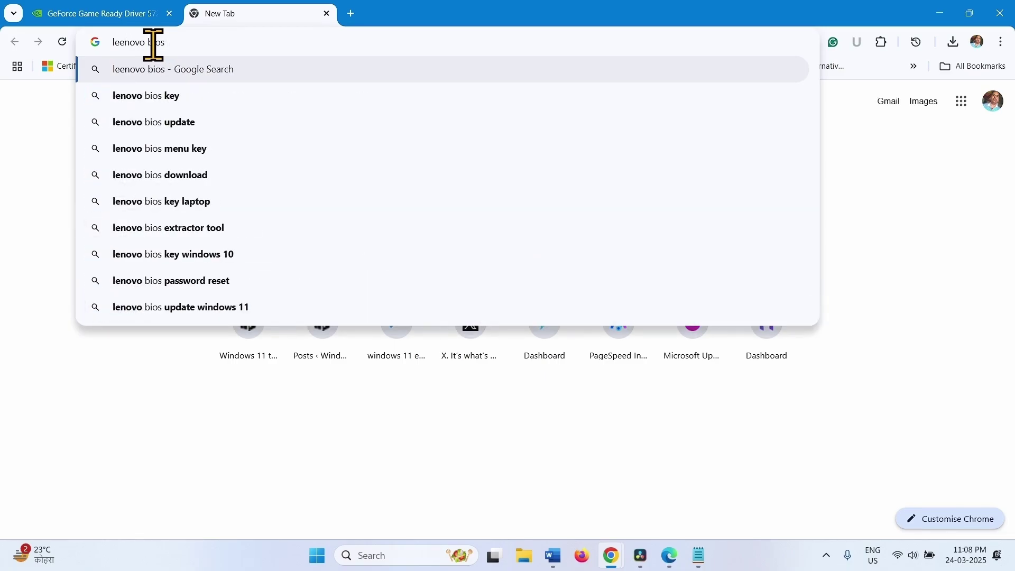
pyautogui.write('down')
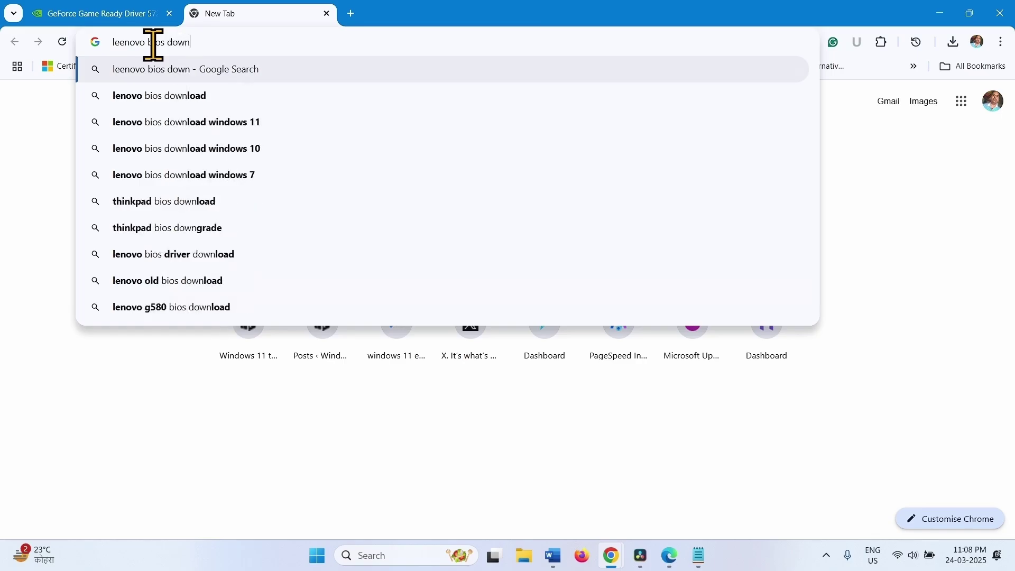
pyautogui.write('load')
pyautogui.press('Return')
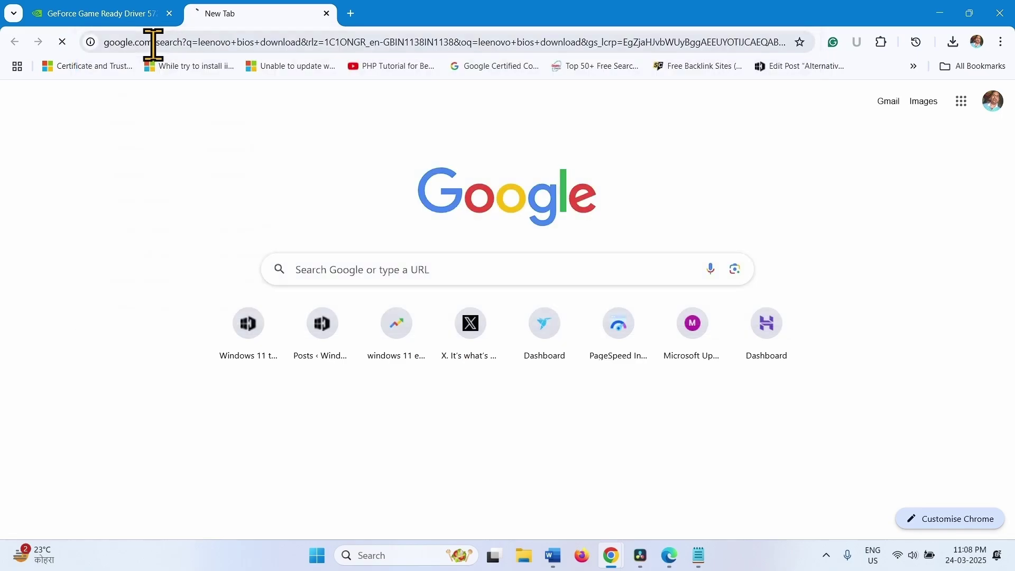
# Open the Lenovo Support BIOS Update result and browse its download list.
pyautogui.click(234, 204)
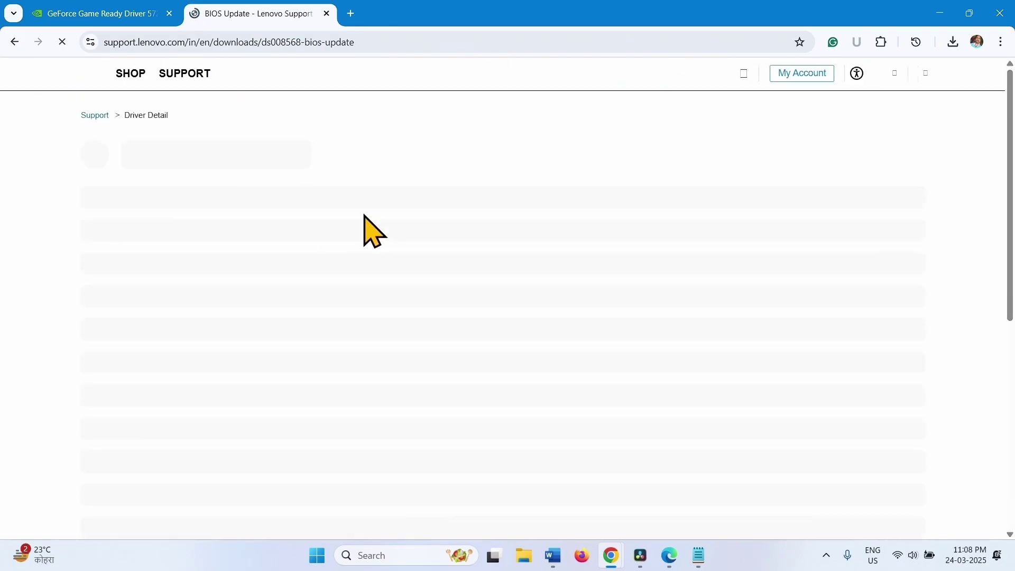
pyautogui.scroll(-4, 281, 259)
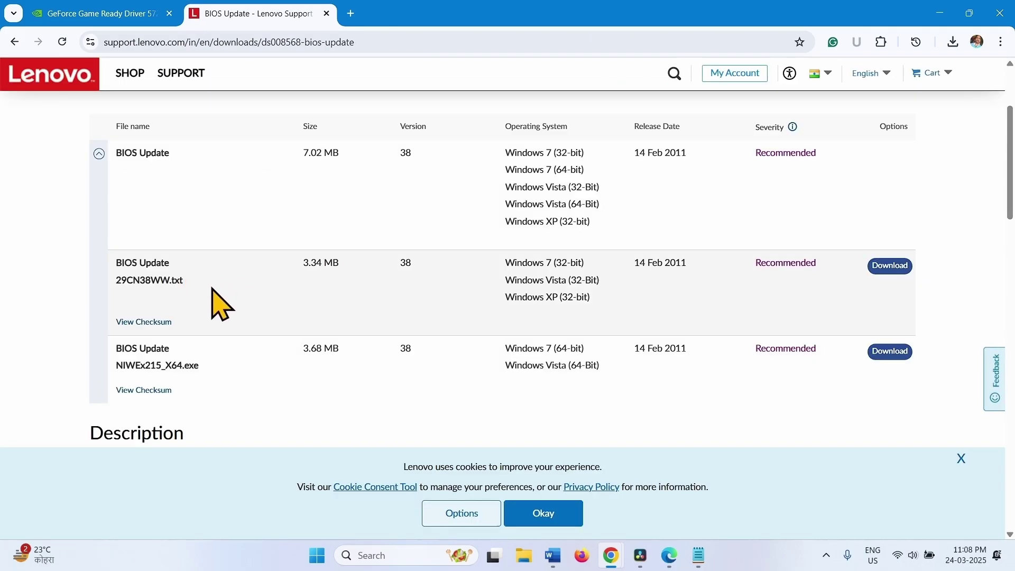
pyautogui.scroll(3, 211, 295)
pyautogui.scroll(-3, 267, 351)
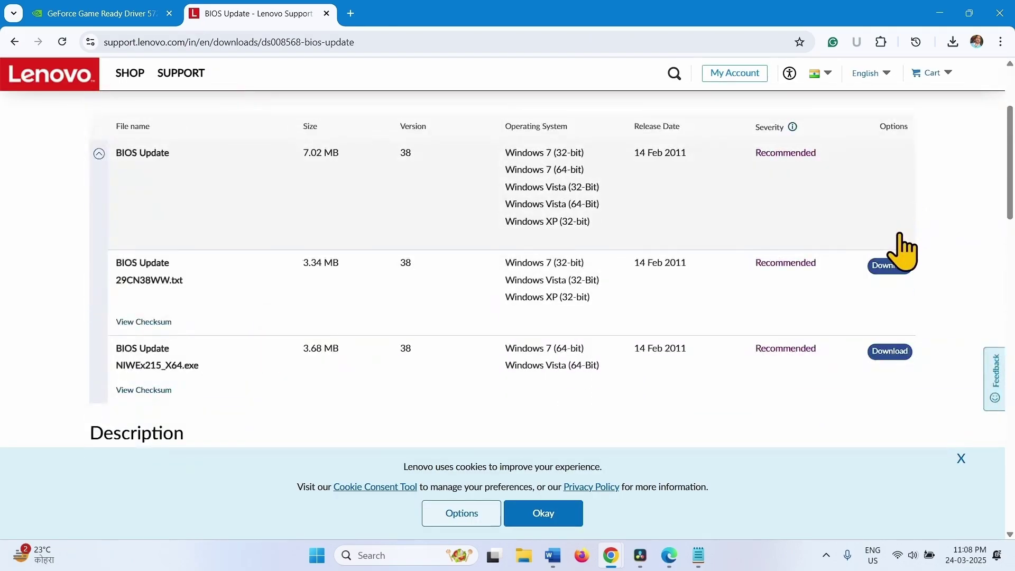